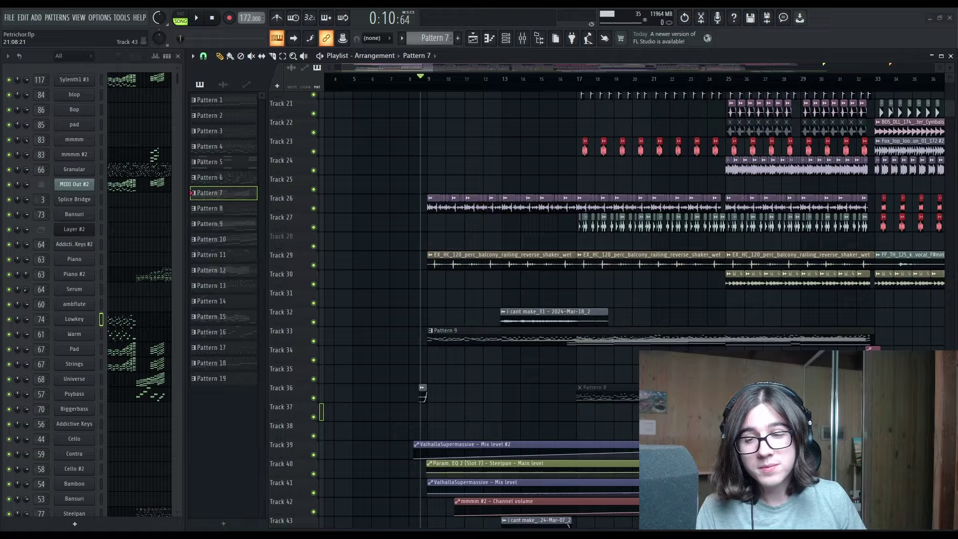
Look over the full song arrangement in the playlist, from the intro section through the end of the track
scroll(479, 361, "right", 3)
scroll(464, 259, "down", 4)
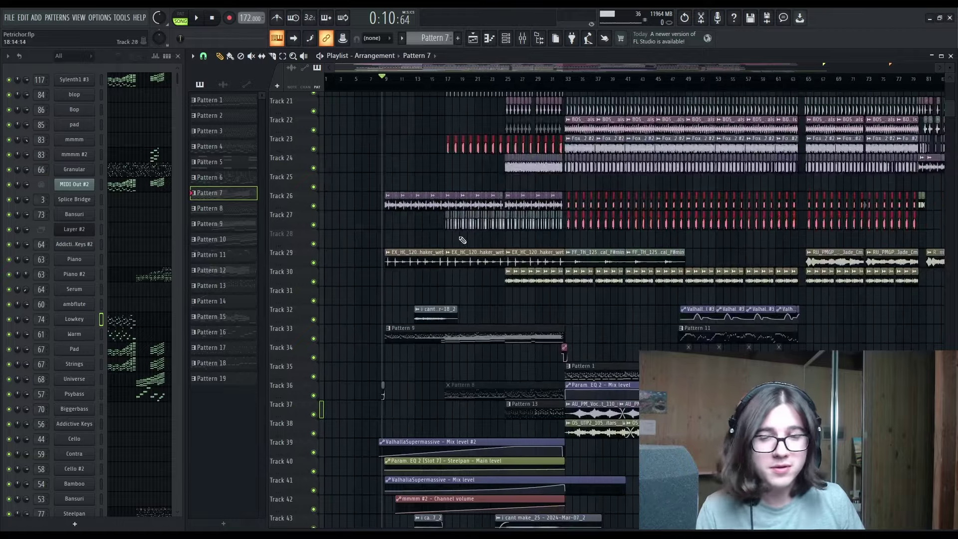
left_click_drag(434, 265, 345, 191)
scroll(556, 392, "down", 4)
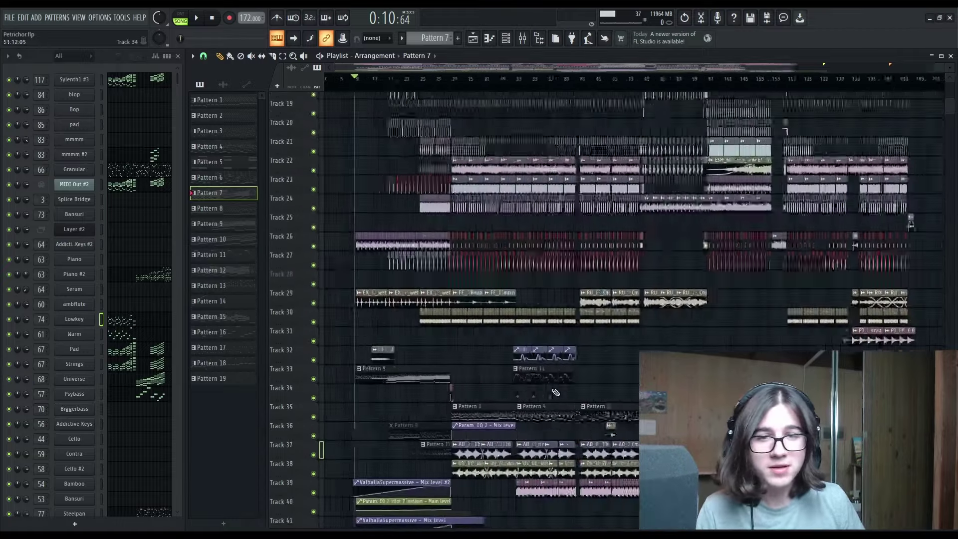
left_click_drag(547, 505, 549, 420)
scroll(548, 420, "up", 8)
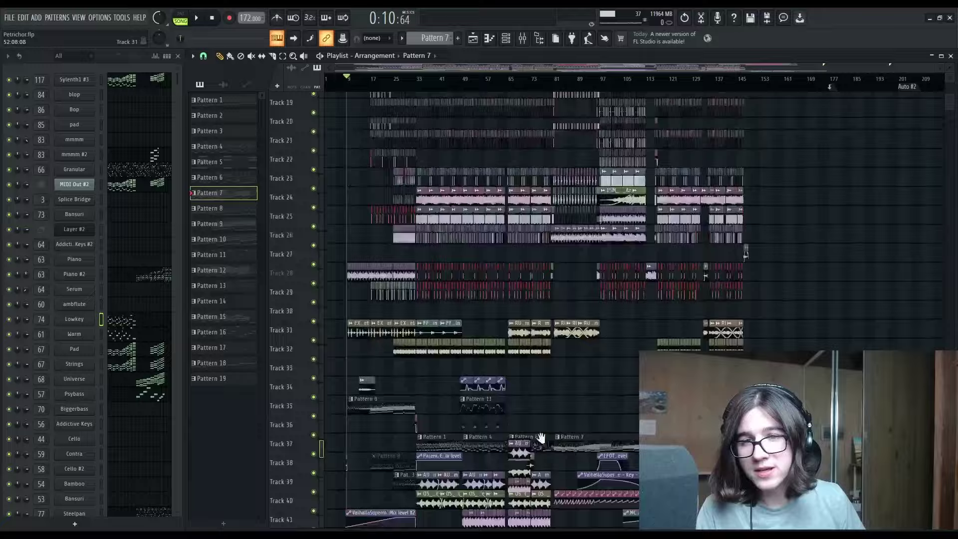
scroll(583, 278, "up", 4)
scroll(583, 278, "down", 6)
scroll(466, 336, "up", 3)
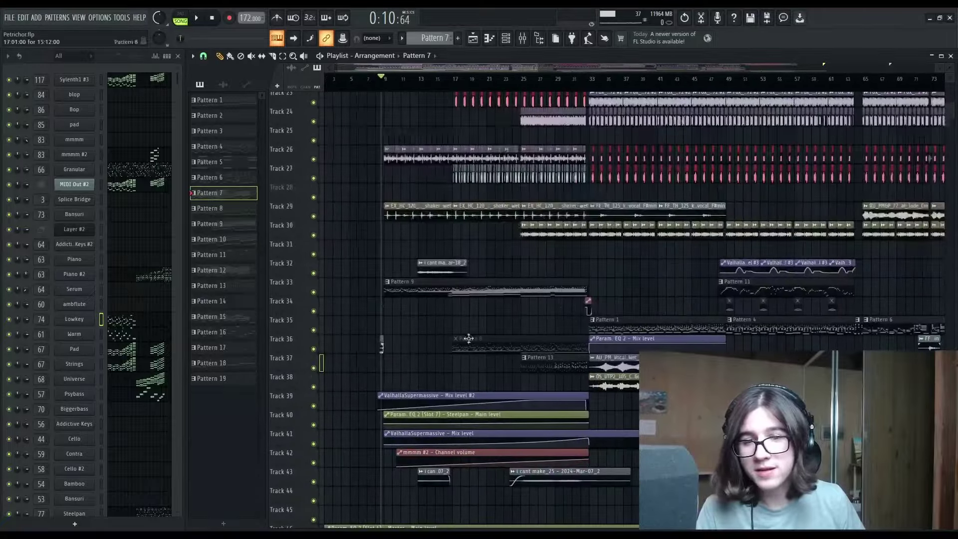
Open Pattern 1's Flute notes in the piano roll and examine the layered note layout
scroll(145, 237, "down", 9)
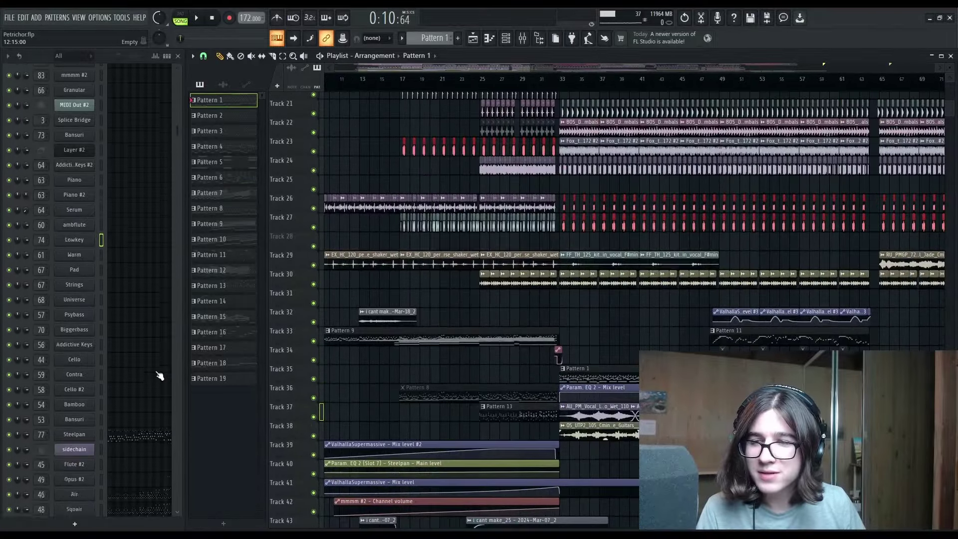
left_click(116, 206)
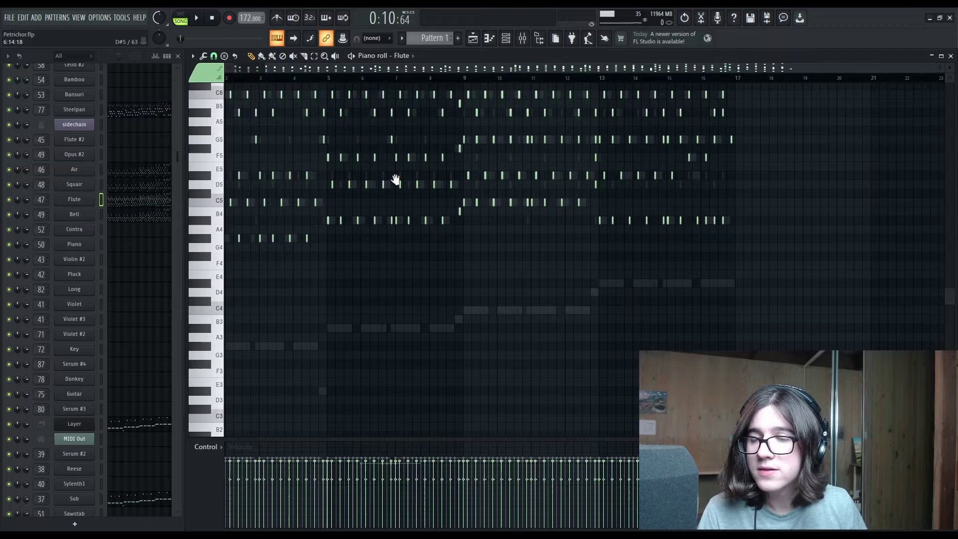
scroll(394, 179, "up", 6)
left_click(523, 41)
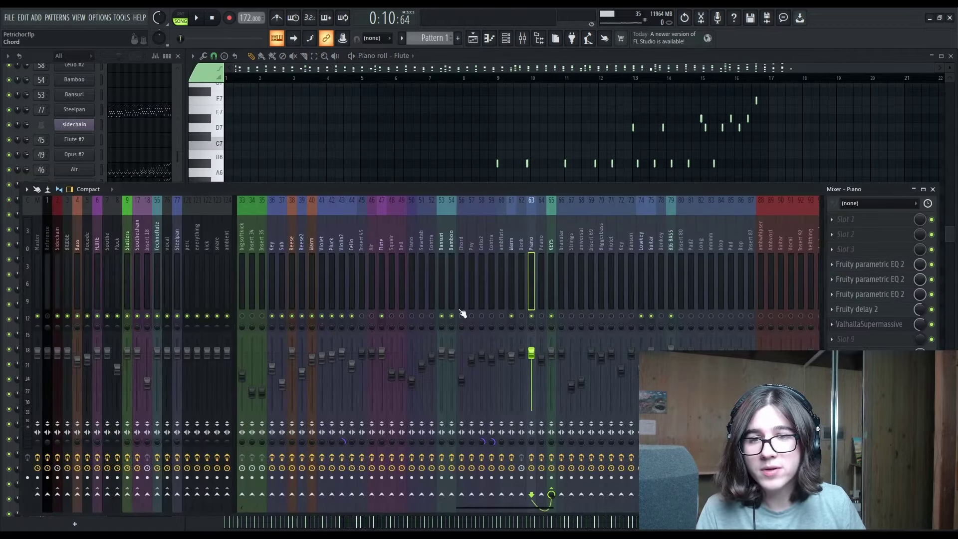
key("F9")
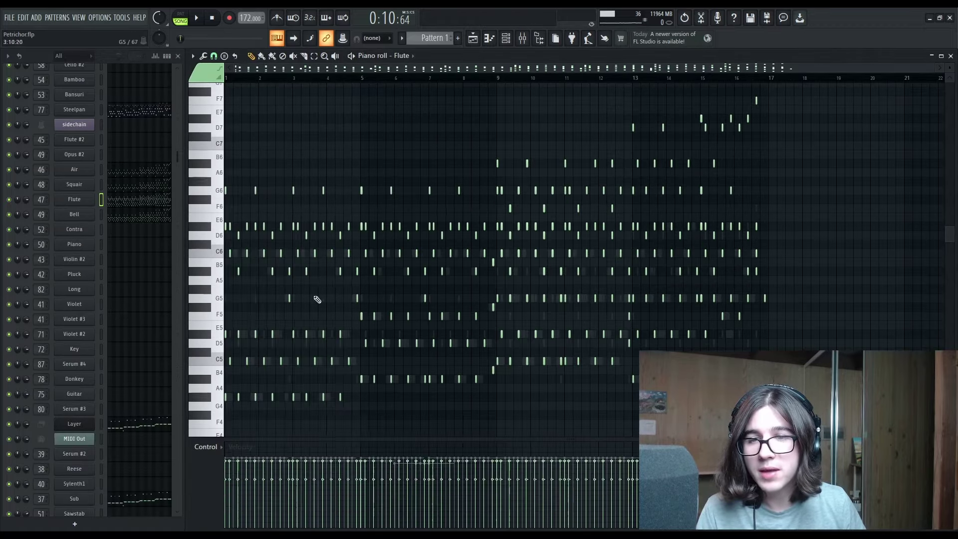
scroll(316, 300, "up", 2)
left_click_drag(316, 300, 601, 262)
scroll(395, 296, "down", 2)
key("F9")
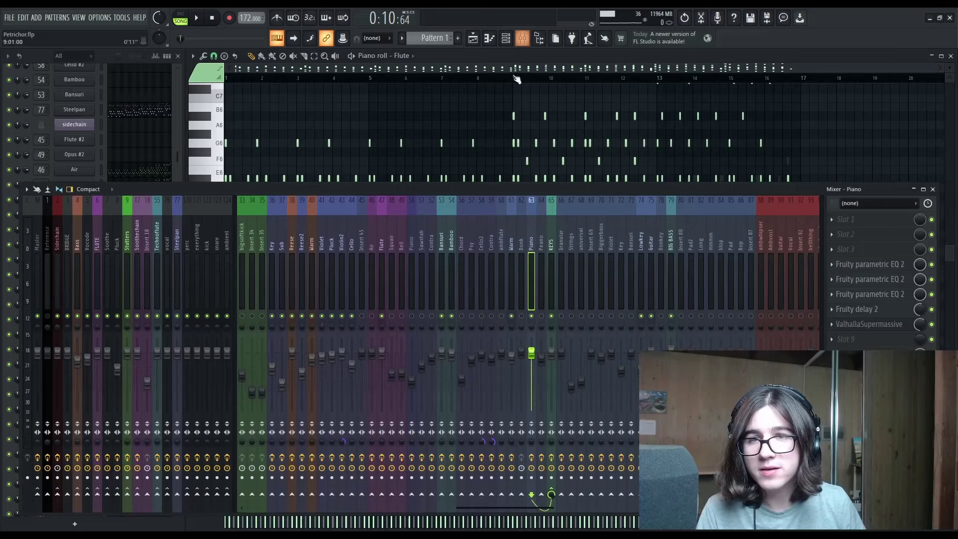
key("F9")
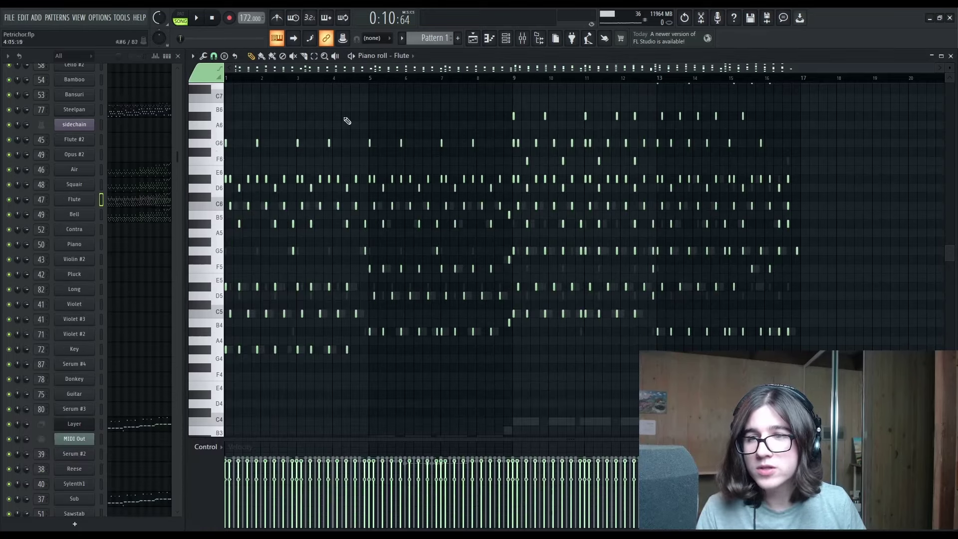
Play back Pattern 1 while viewing the Flute notes up close, and stop playback
left_click(91, 201)
key("Escape")
scroll(293, 246, "up", 2)
left_click_drag(406, 176, 290, 202)
key("space")
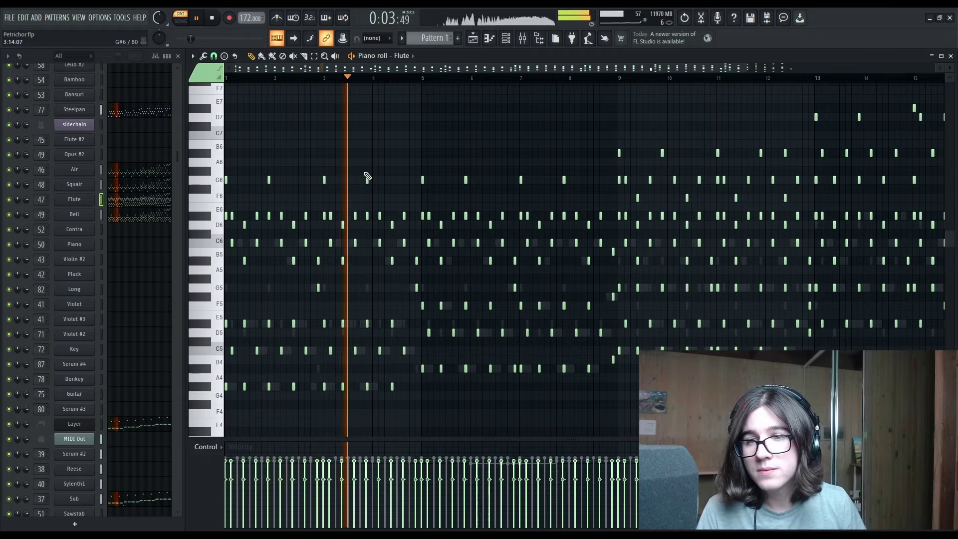
key("space")
Solo the Steelpan mixer track and start playing Pattern 1
key("F5")
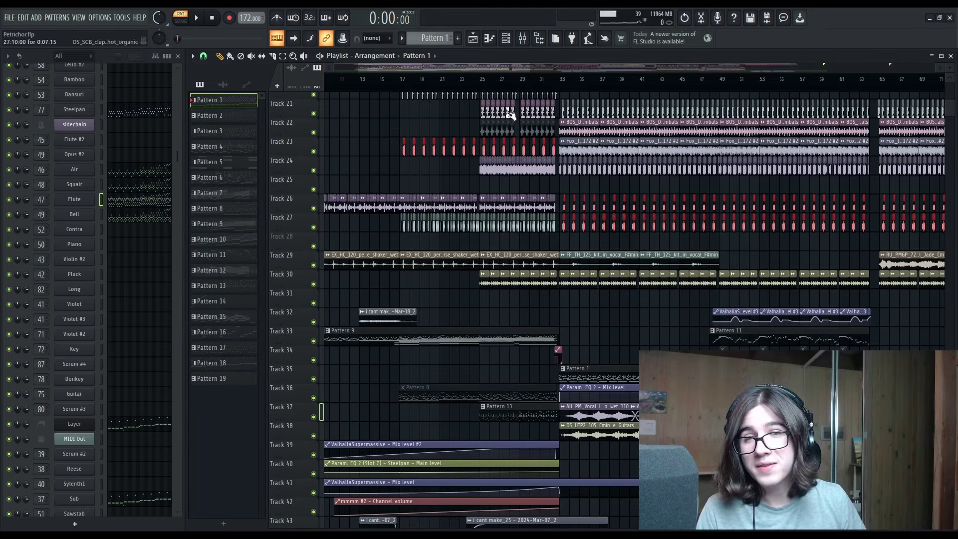
left_click(534, 42)
left_click(176, 316)
key("space")
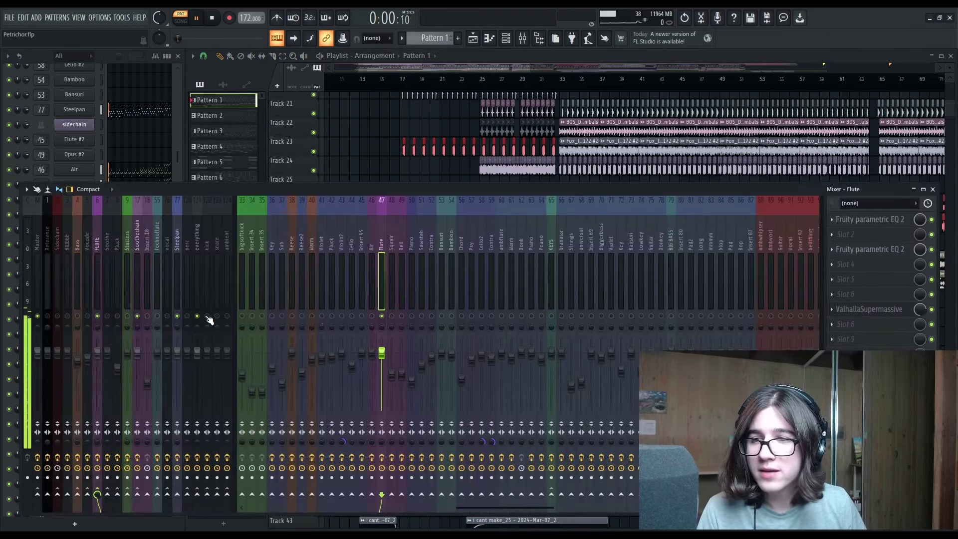
key("F9")
Examine Pattern 1's Steelpan notes in the piano roll during playback, return to the playlist and stop
left_click(131, 110)
left_click_drag(340, 226, 669, 195)
scroll(498, 207, "up", 1)
scroll(658, 194, "down", 3)
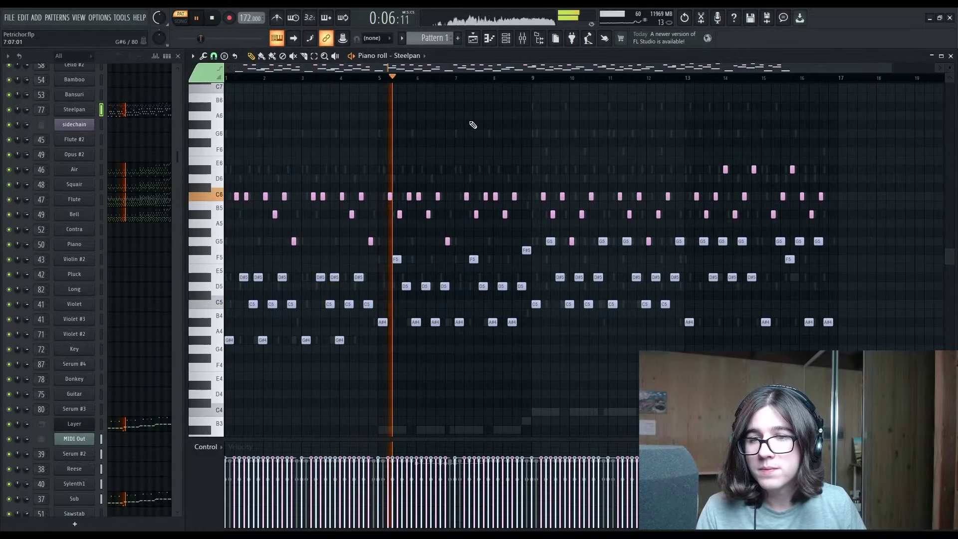
key("F5")
key("space")
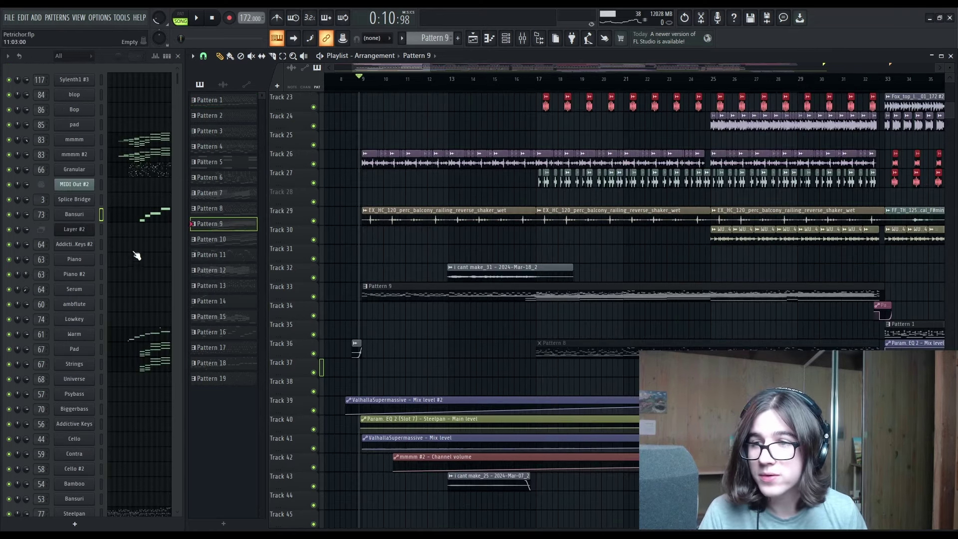
Open Pattern 9's Steelpan notes in the piano roll and start song playback to follow them
scroll(130, 290, "down", 3)
left_click(113, 378)
key("space")
left_click_drag(296, 95, 324, 345)
left_click_drag(325, 150, 325, 252)
Check the Kontakt instrument loaded on the Steelpan channel, close it and return to the playlist
left_click(74, 380)
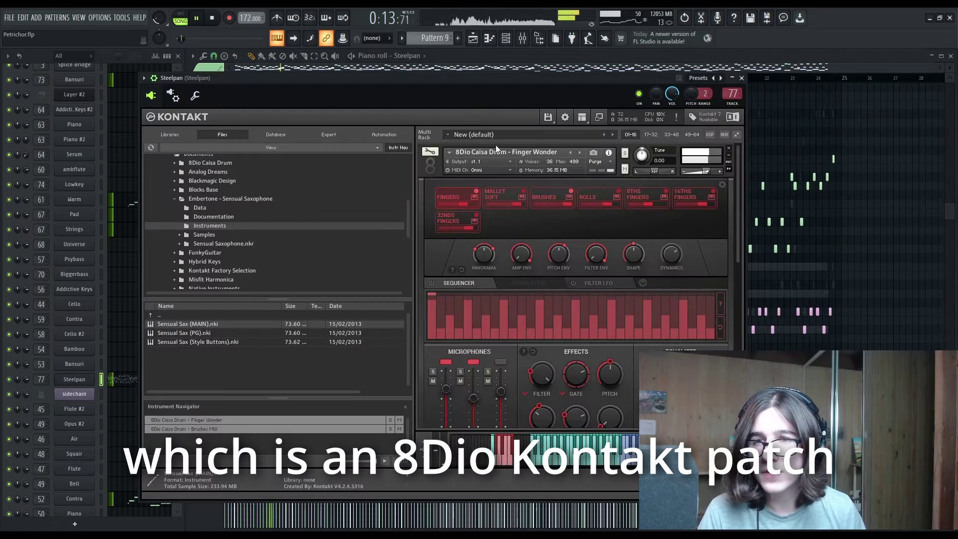
key("Escape")
left_click_drag(369, 217, 369, 215)
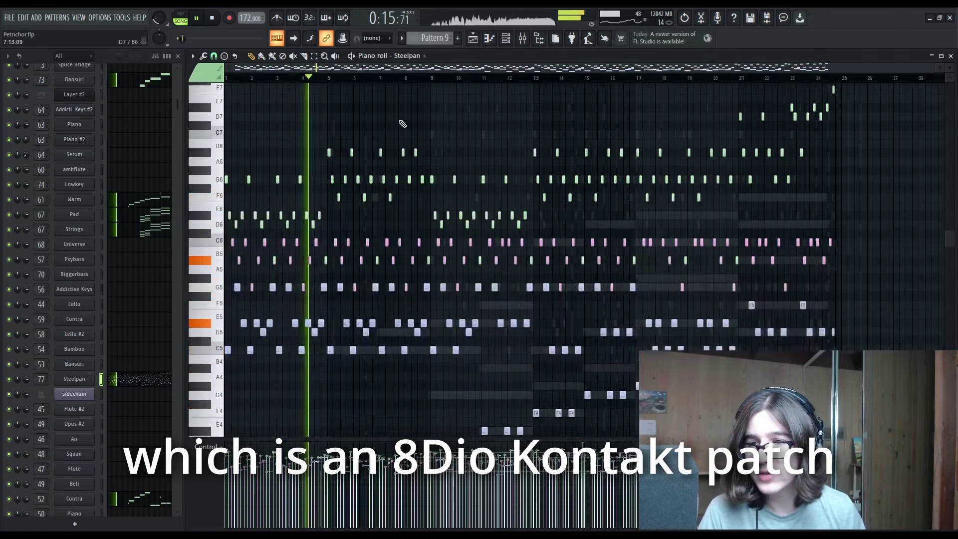
key("F5")
View the mmmm channel's instrument and Pattern 9 notes, as well as the Opus instrument on mmmm #2
scroll(139, 242, "up", 9)
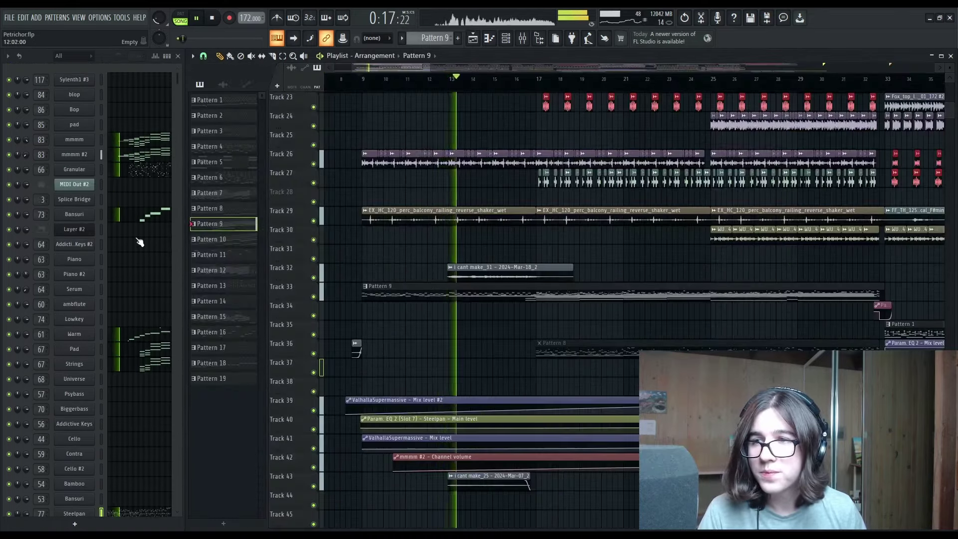
left_click(74, 140)
left_click(74, 140)
left_click(127, 143)
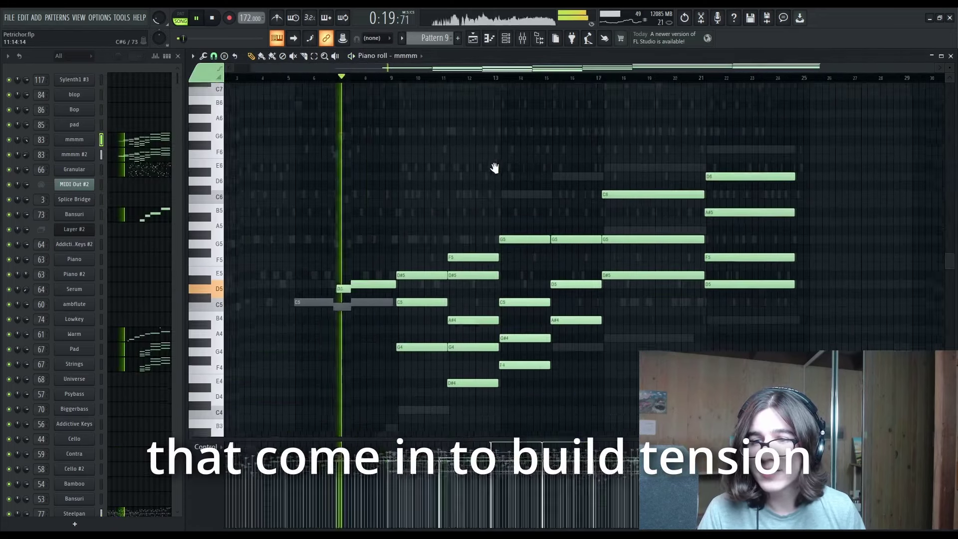
key("F5")
left_click(75, 154)
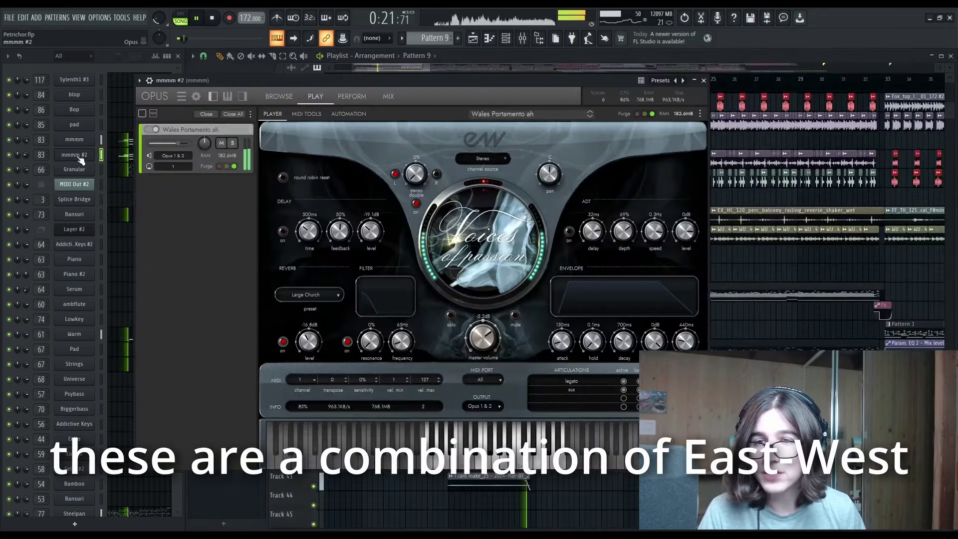
left_click(75, 154)
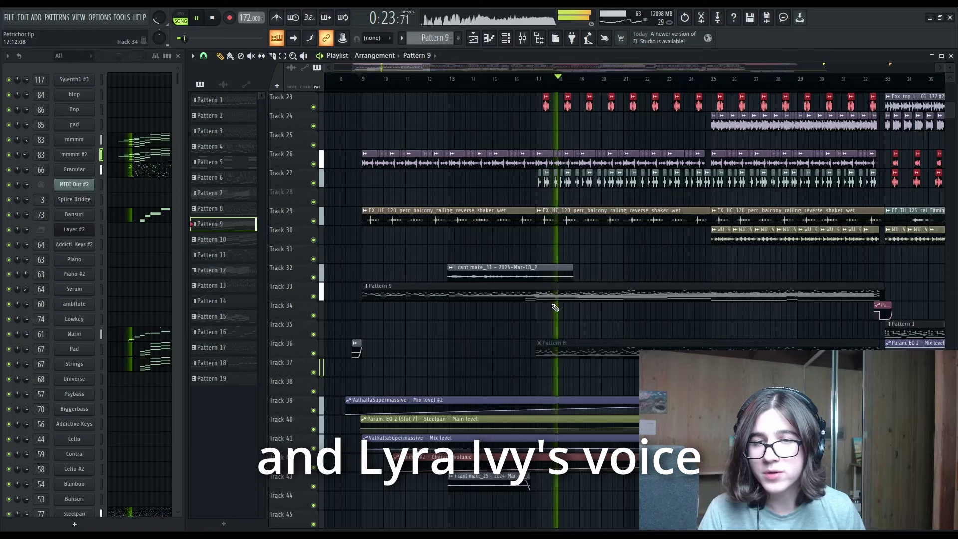
View the Warm channel's Pattern 9 notes and the Contra channel's Opus instrument, and return to the playlist
left_click(101, 333)
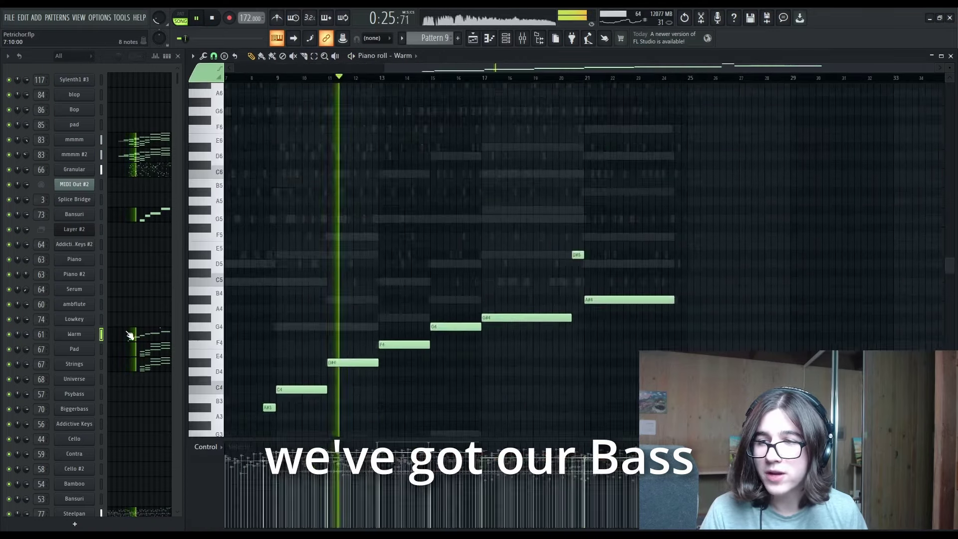
scroll(173, 369, "down", 4)
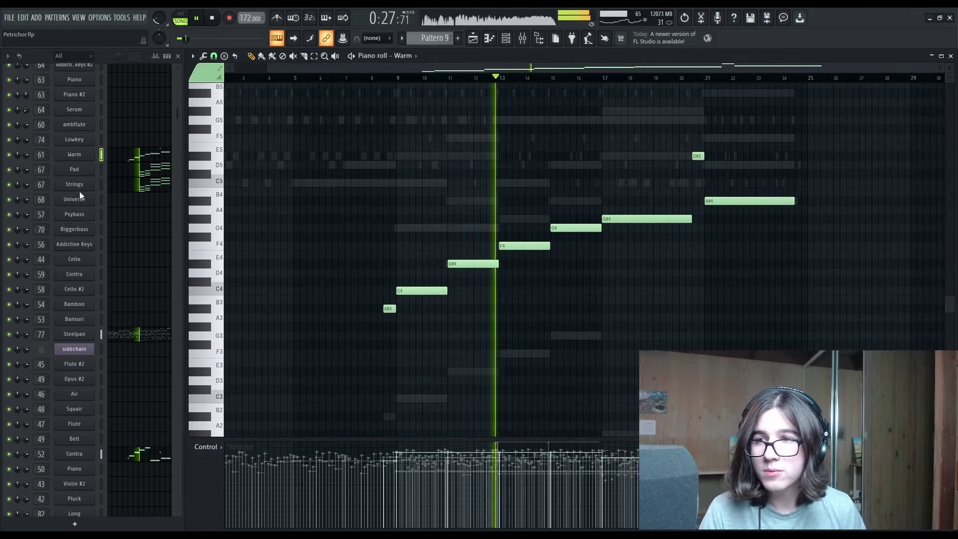
left_click(85, 458)
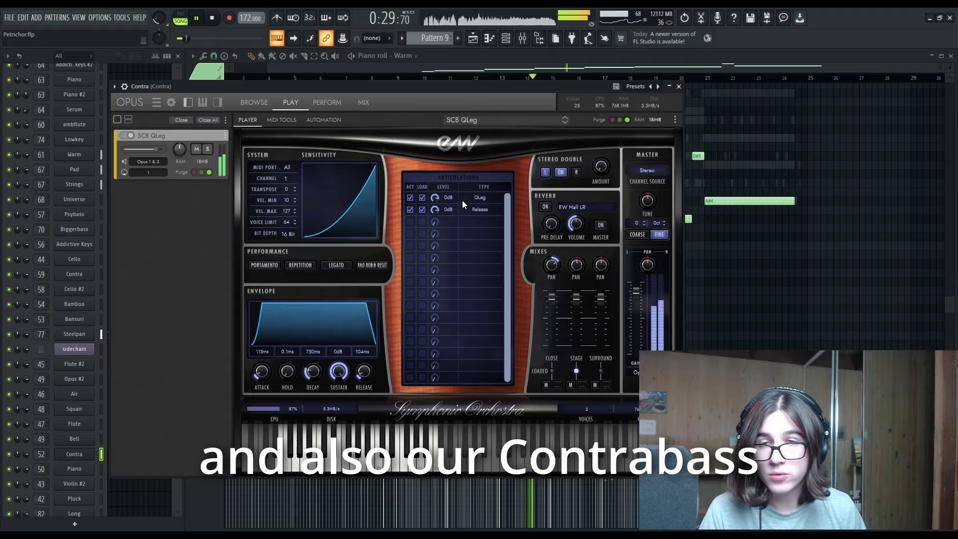
key("Escape")
key("Escape")
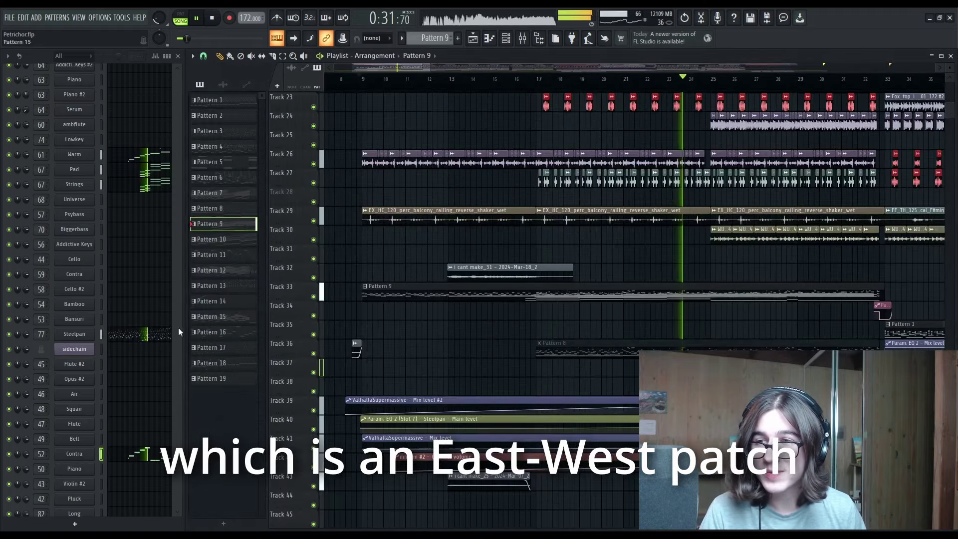
Find the Bansuri channel used in Pattern 9 and briefly view its Opus instrument
scroll(161, 364, "down", 6)
scroll(145, 339, "up", 9)
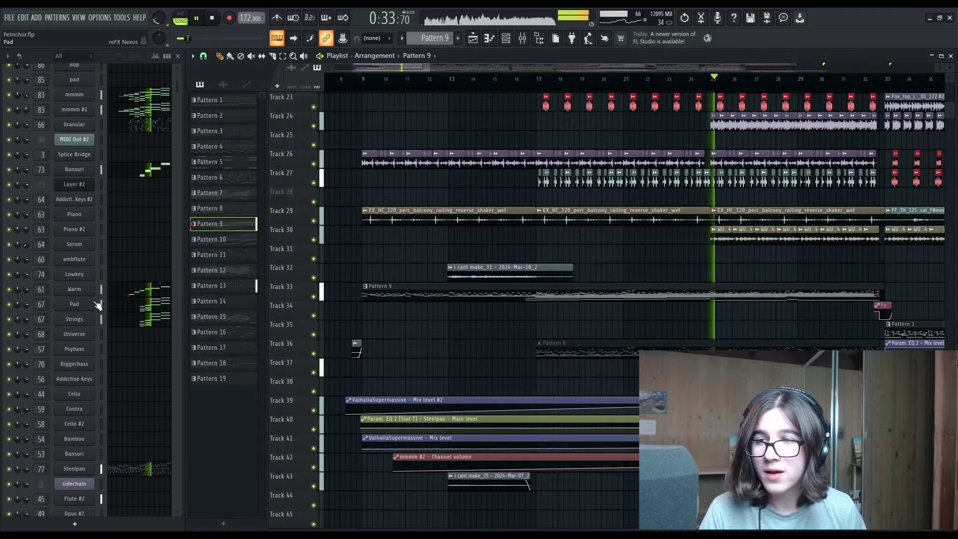
scroll(120, 421, "down", 2)
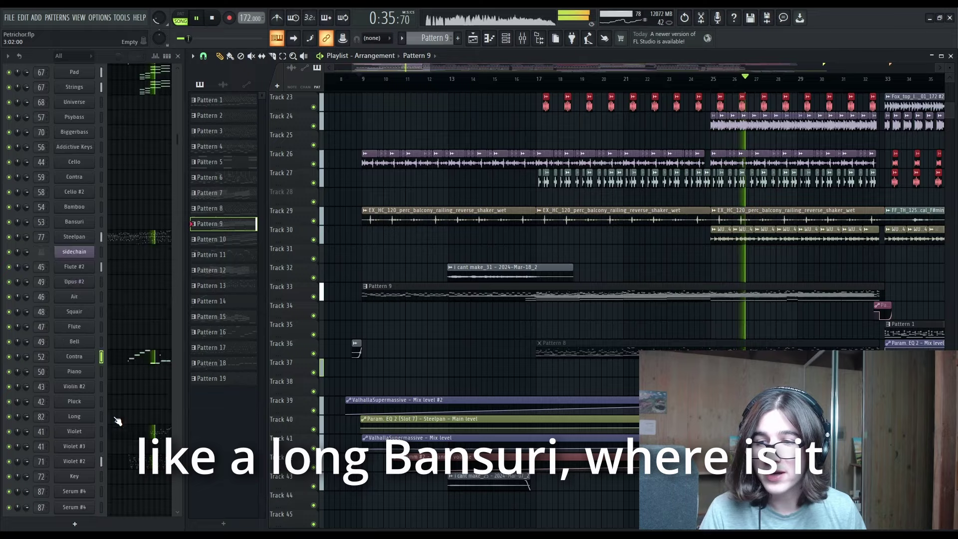
scroll(117, 423, "up", 2)
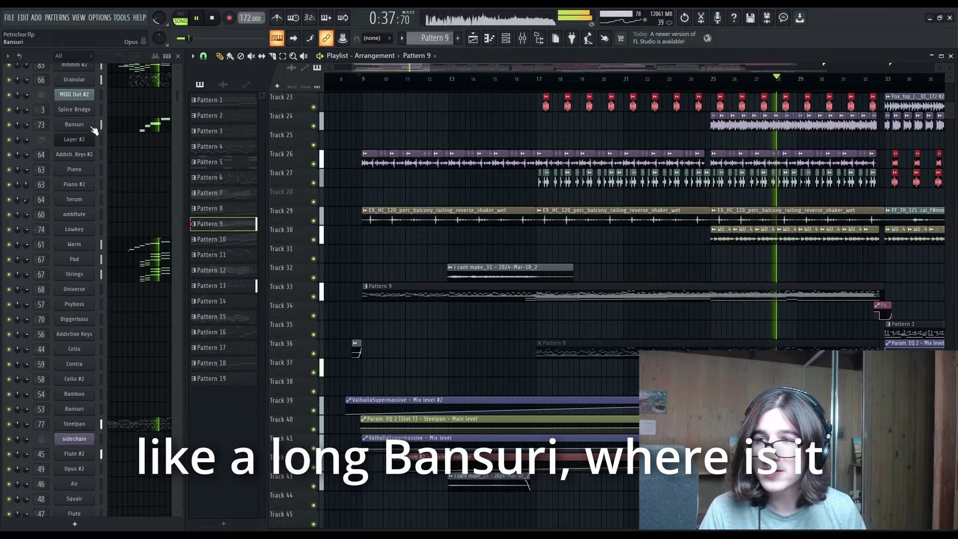
left_click(75, 124)
left_click(75, 124)
Follow the song playback in the playlist up to the end of the Pattern 9 section and stop it
scroll(562, 311, "down", 5)
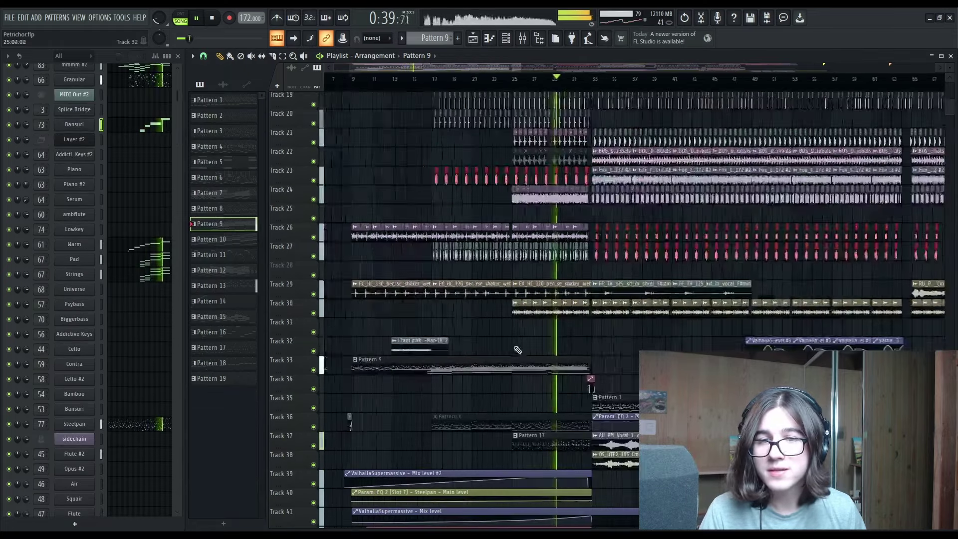
left_click_drag(563, 311, 591, 283)
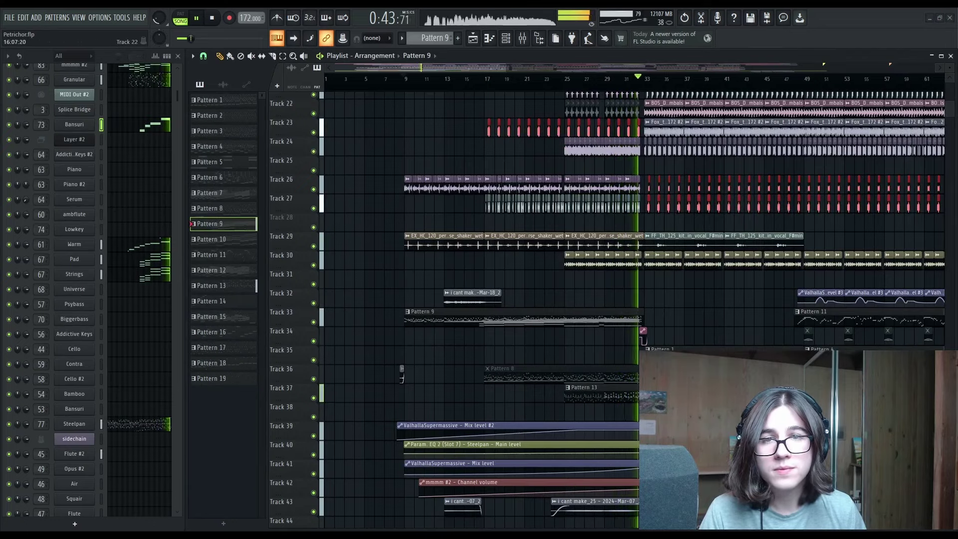
key("space")
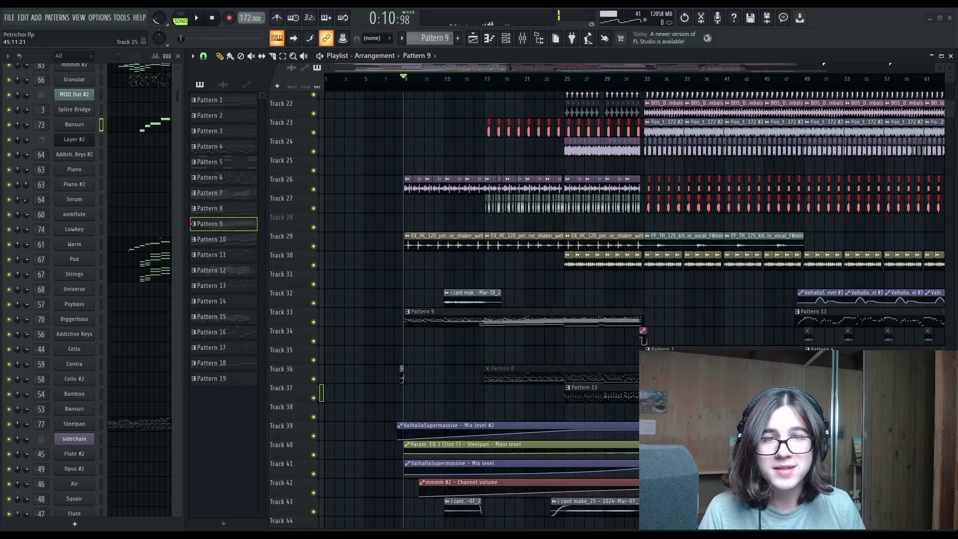
Find the percussion clips on tracks 17 to 27 and play the song from bar 17
left_click_drag(489, 146, 458, 380)
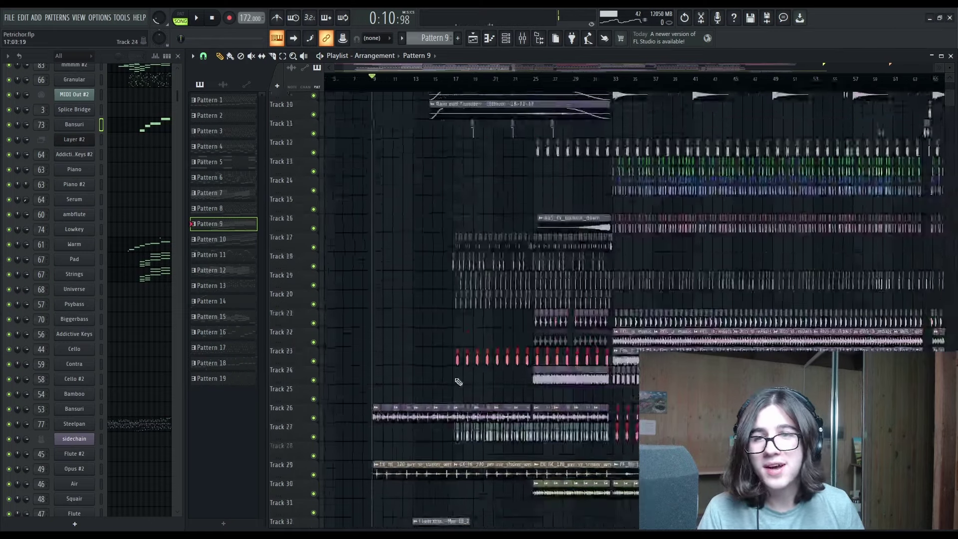
scroll(468, 246, "up", 6)
left_click(409, 77)
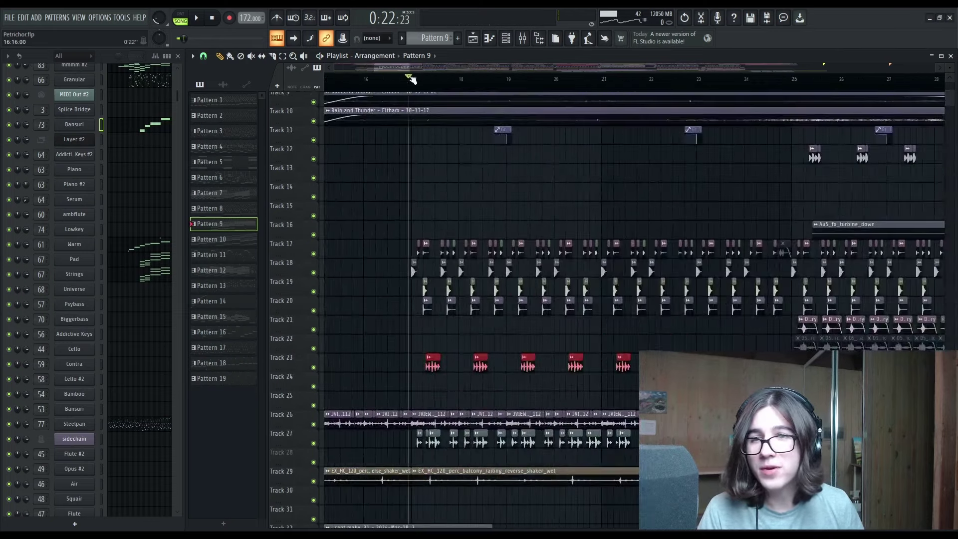
left_click(522, 39)
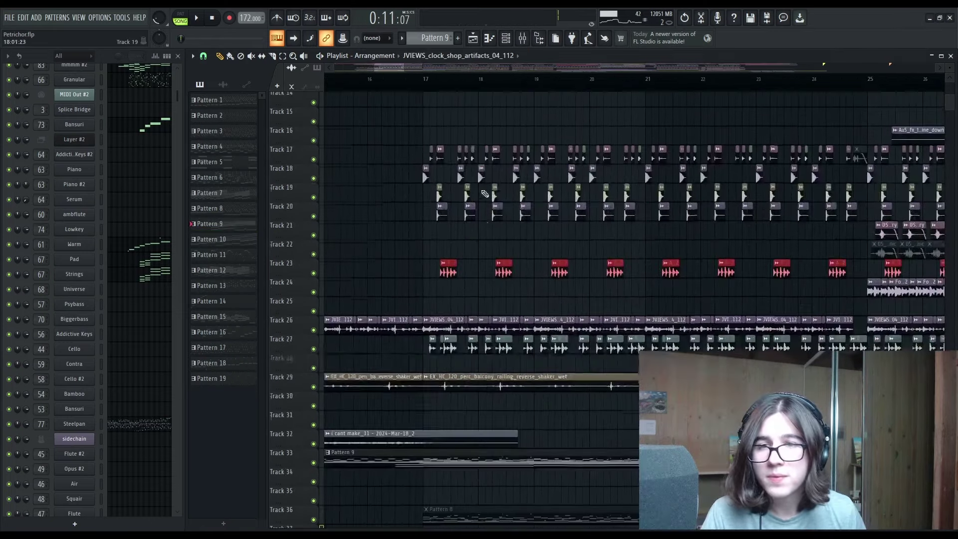
scroll(483, 193, "down", 2)
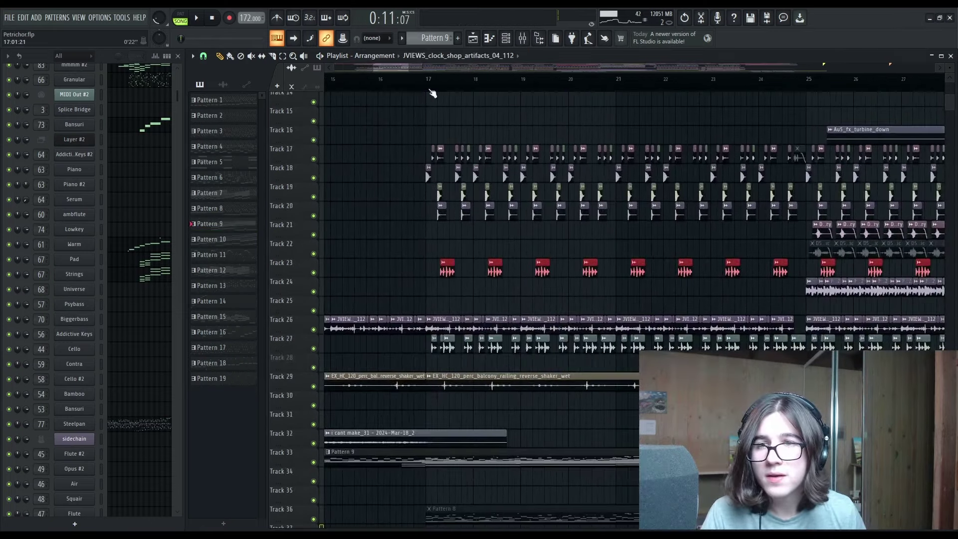
left_click(425, 78)
left_click_drag(453, 251, 387, 394)
scroll(387, 395, "up", 1)
key("space")
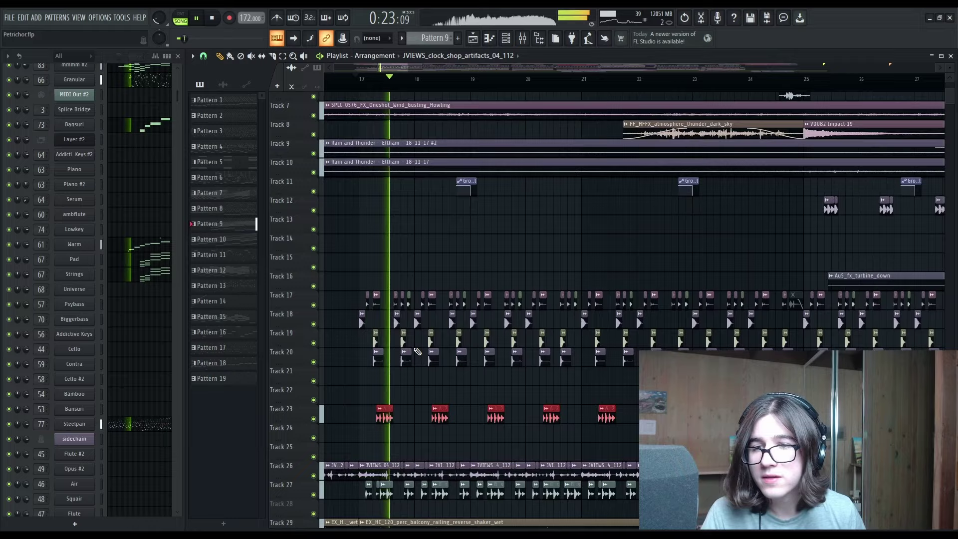
Locate the Gross Beat Mix level clip on track 11 and bring the Gross Beat plugin window fully into view
left_click_drag(424, 334, 447, 286)
scroll(466, 254, "down", 2)
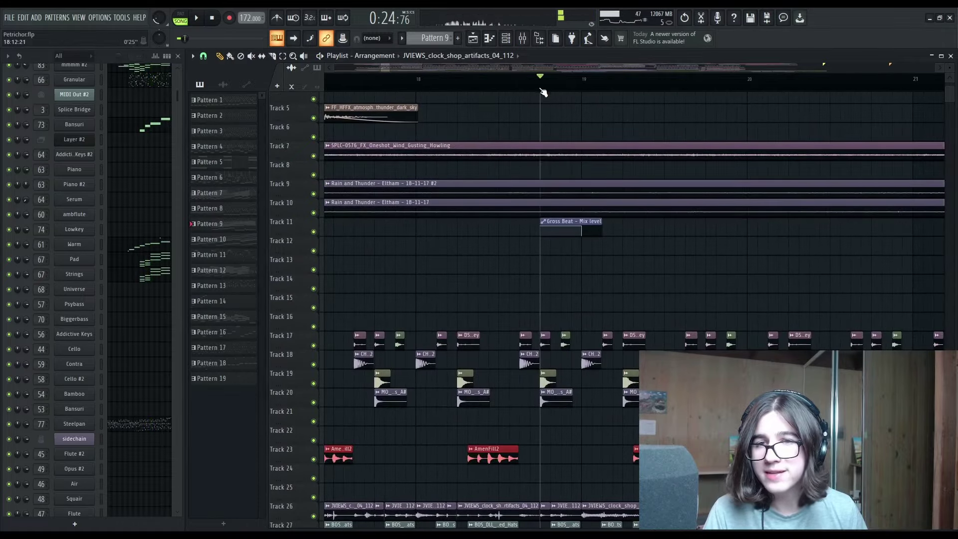
left_click_drag(571, 243, 669, 244)
double_click(657, 223)
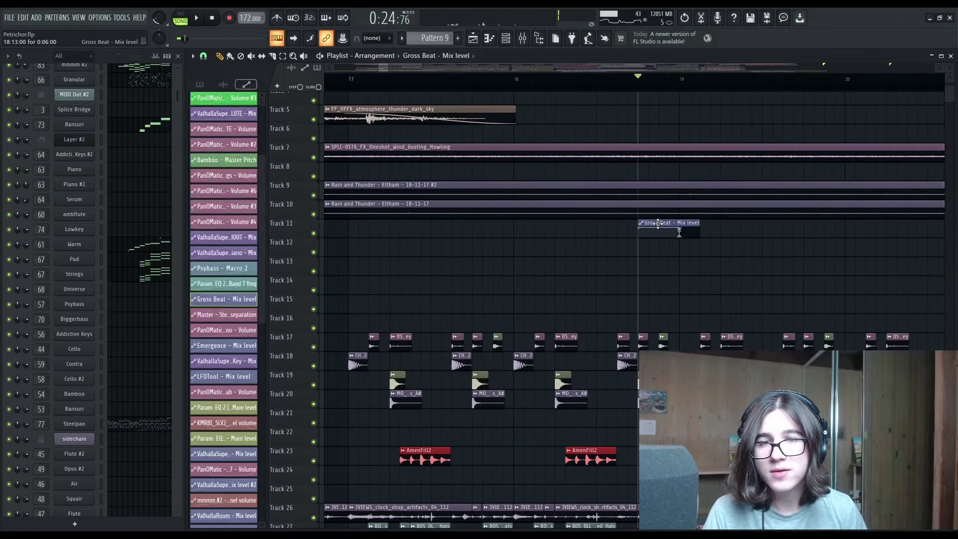
key("Escape")
left_click(523, 39)
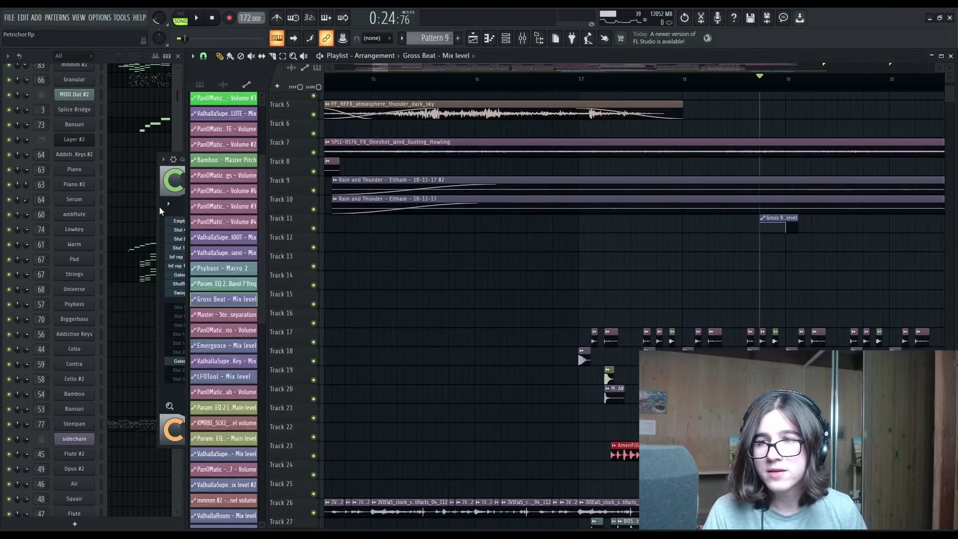
left_click(159, 206)
left_click_drag(362, 159, 220, 159)
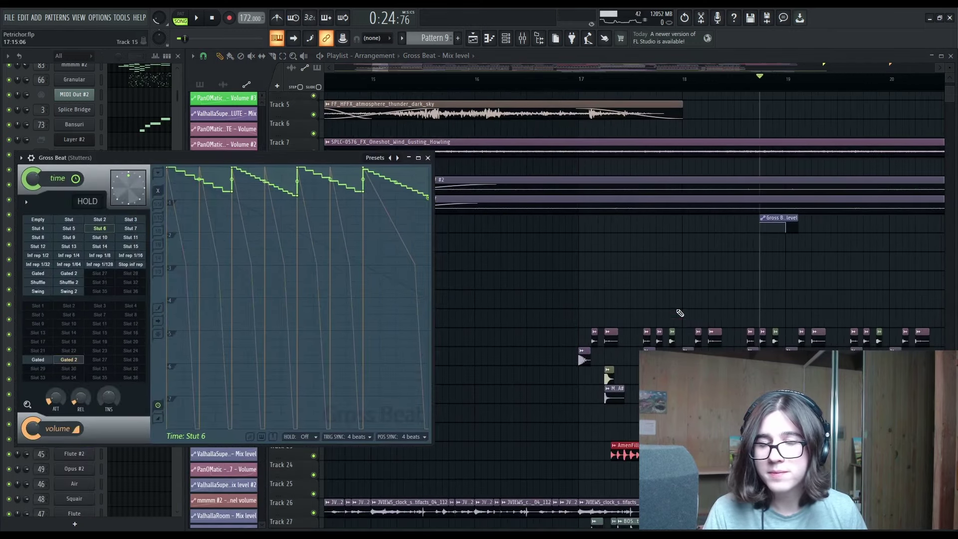
Place four extra Gross Beat Mix level clips alternating on tracks 11 and 12 from bar 17 to 19 and play them with Gross Beat in view
right_click(719, 288)
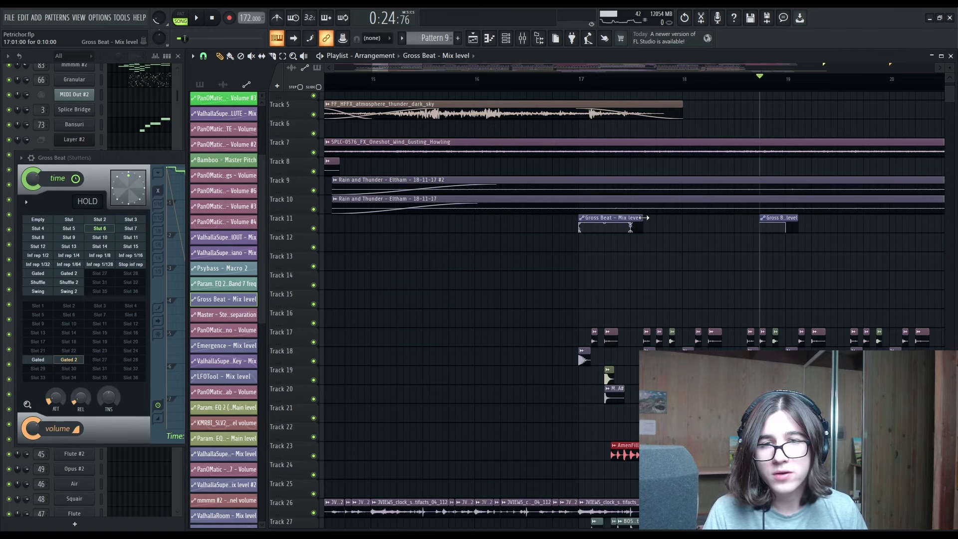
left_click(692, 224)
left_click(740, 245)
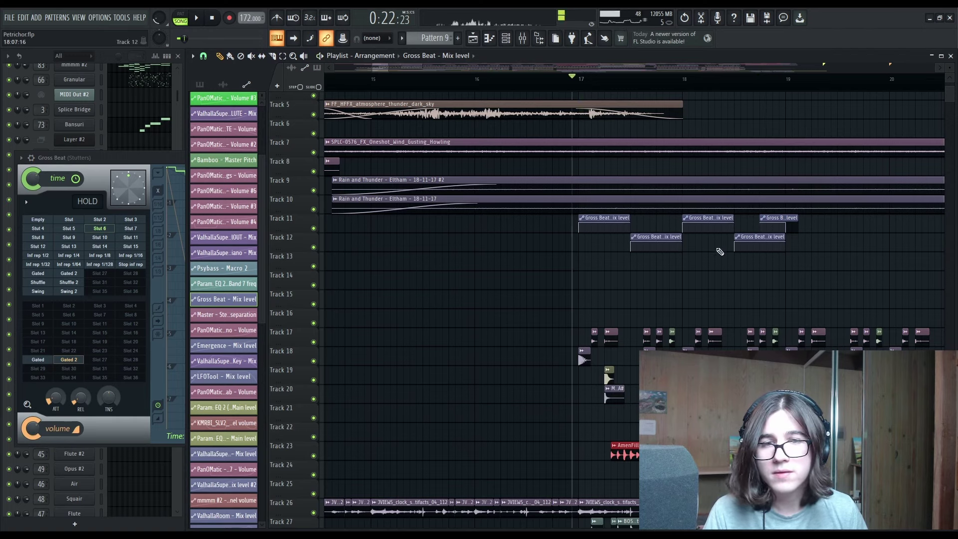
key("space")
left_click(167, 159)
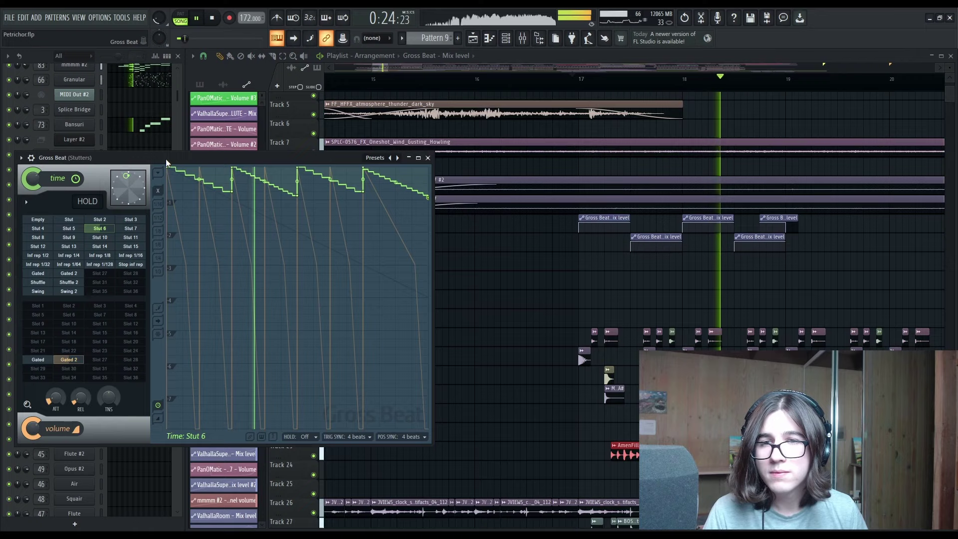
Stop playback and delete the four extra Gross Beat clips from tracks 11 and 12
key("space")
right_click(744, 243)
right_click(709, 226)
right_click(666, 248)
right_click(612, 226)
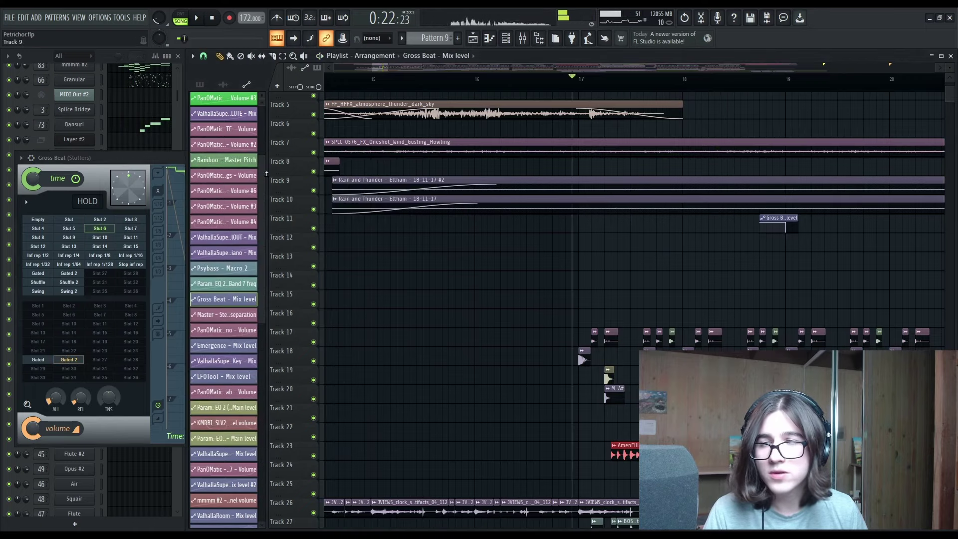
Close the Gross Beat window and switch the playlist picker back to patterns
key("Escape")
left_click_drag(628, 233, 358, 240)
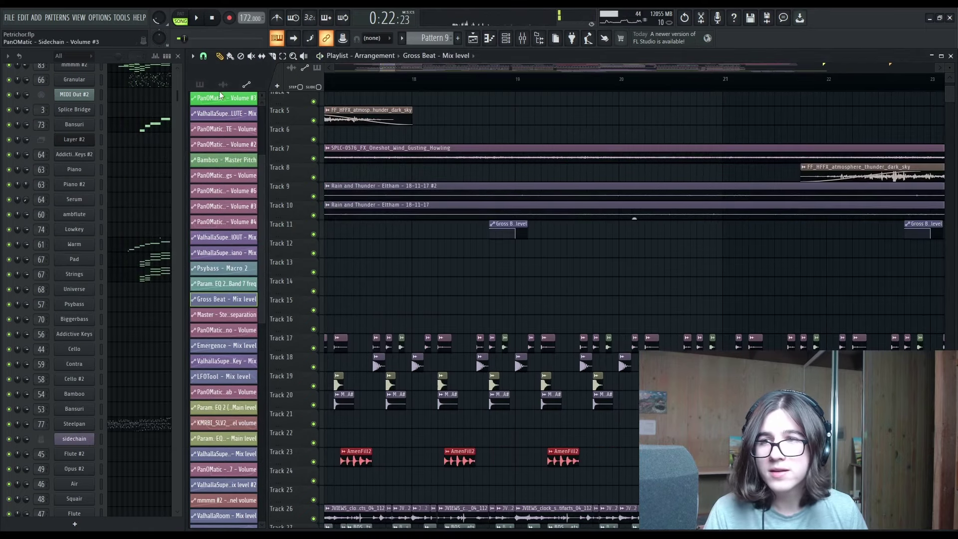
left_click(200, 85)
Play the song from just before the first Gross Beat clip on track 11 through the following bars, and stop
left_click_drag(522, 254, 562, 222)
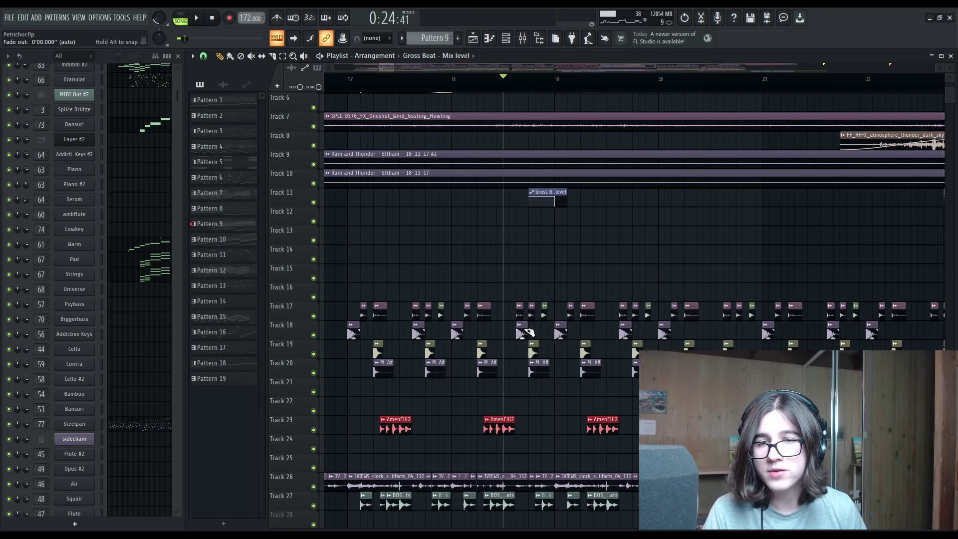
key("Escape")
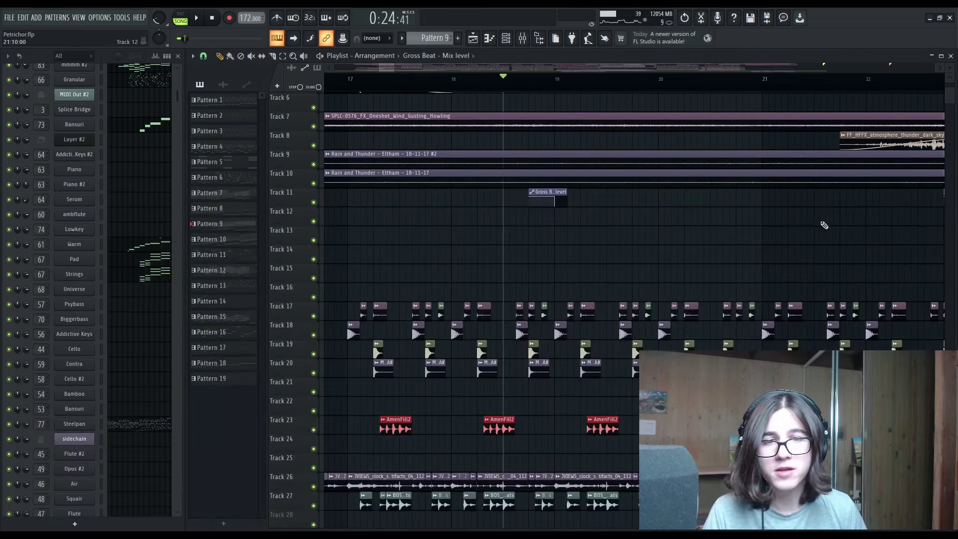
key("space")
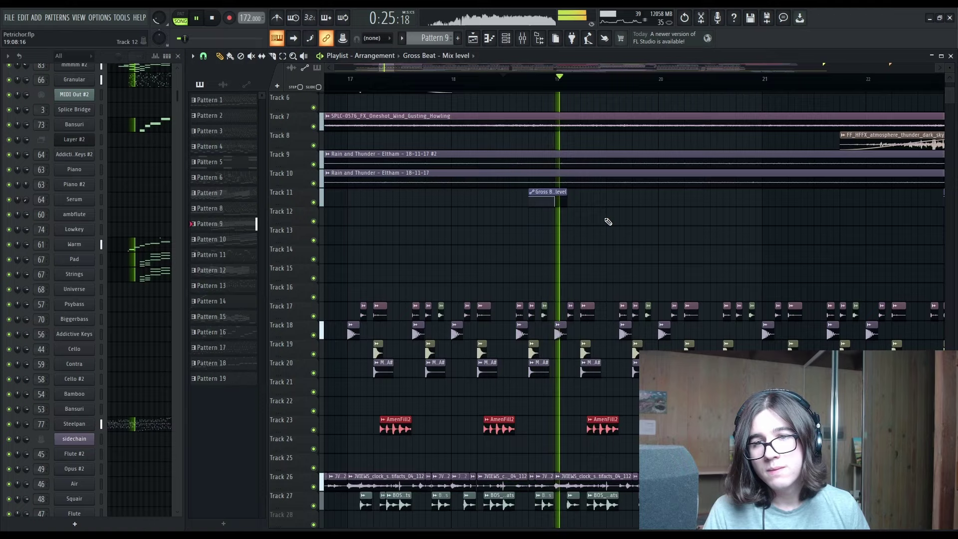
left_click_drag(699, 252, 433, 249)
key("space")
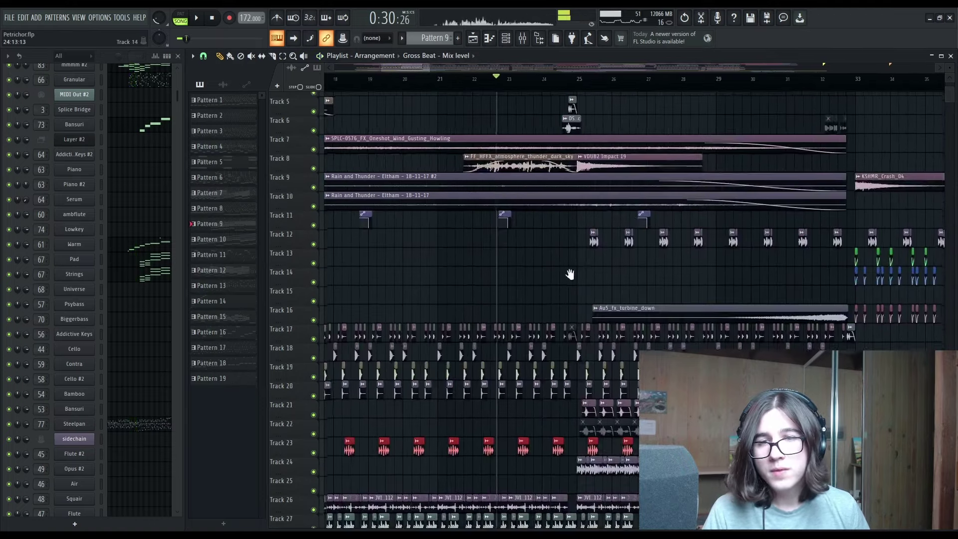
Go down to the automation tracks below track 35 and briefly view the mixer
scroll(569, 374, "down", 2)
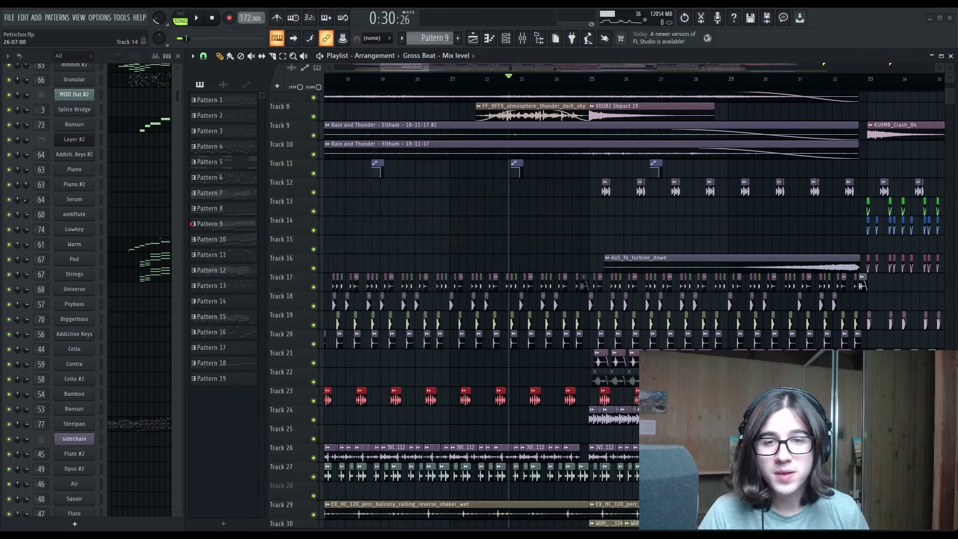
scroll(664, 118, "down", 10)
left_click(522, 38)
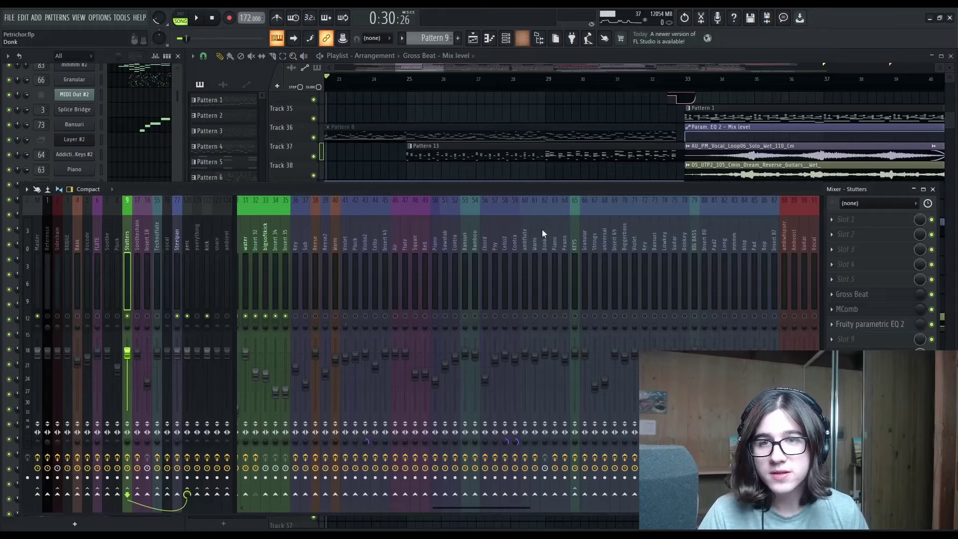
key("F9")
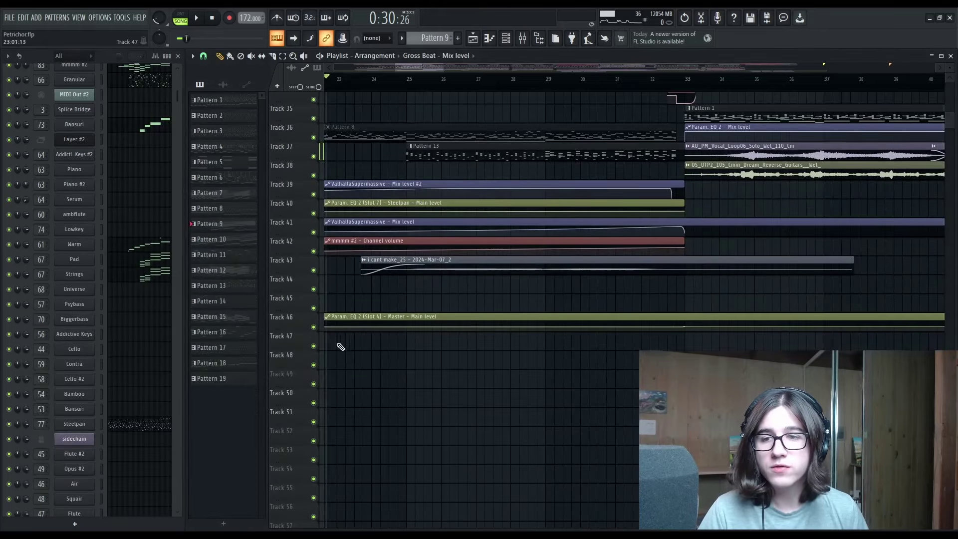
Enlarge track 46 and examine the Master Main level automation curve around bar 33
left_click_drag(292, 330, 295, 503)
scroll(578, 442, "down", 3)
scroll(569, 338, "down", 7)
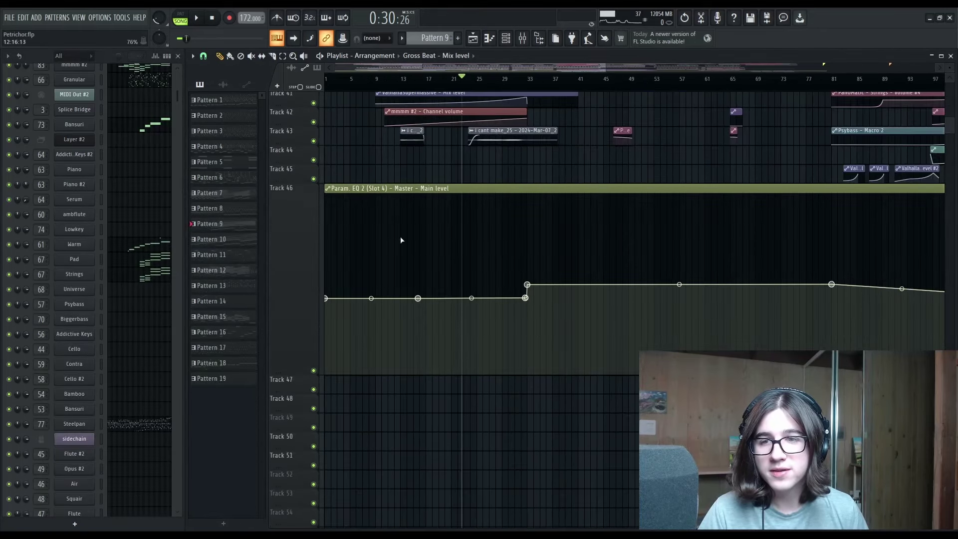
scroll(538, 241, "up", 1)
scroll(538, 241, "up", 5)
Move the playhead to bar 31 and view the main level in the Master's Fruity parametric EQ 2
left_click(532, 81)
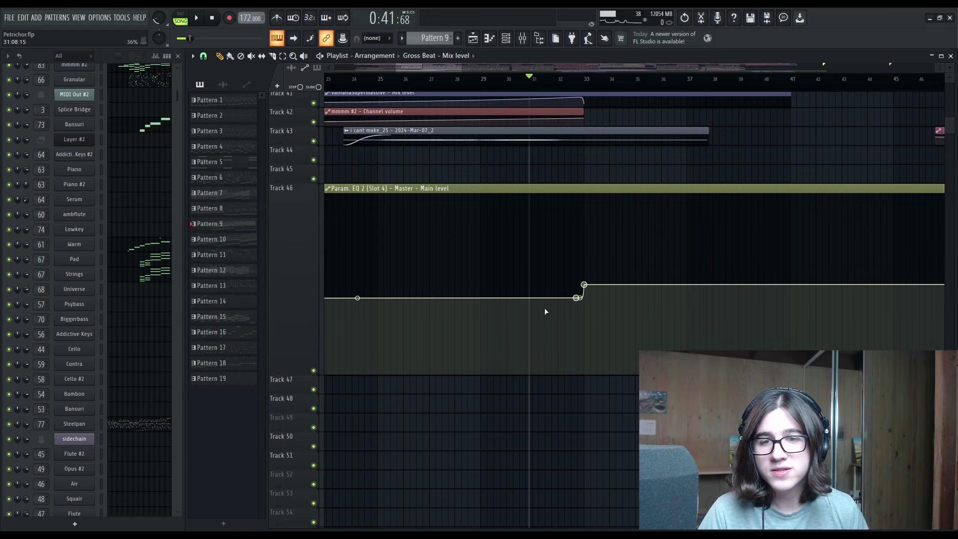
scroll(563, 303, "up", 1)
scroll(564, 306, "up", 2)
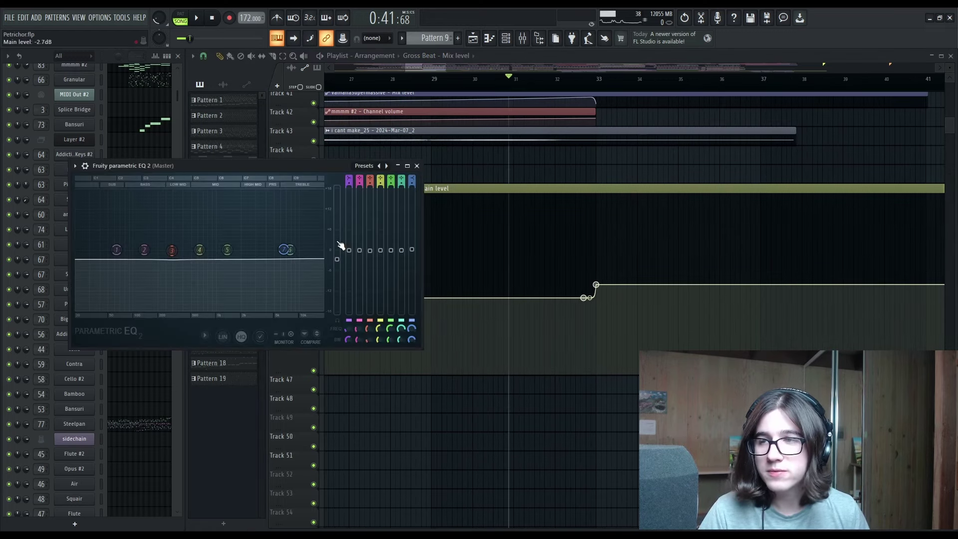
key("Escape")
Play the song across the Main level change at bar 33, stop, and return the playhead to bar 31
left_click_drag(561, 87, 566, 87)
key("space")
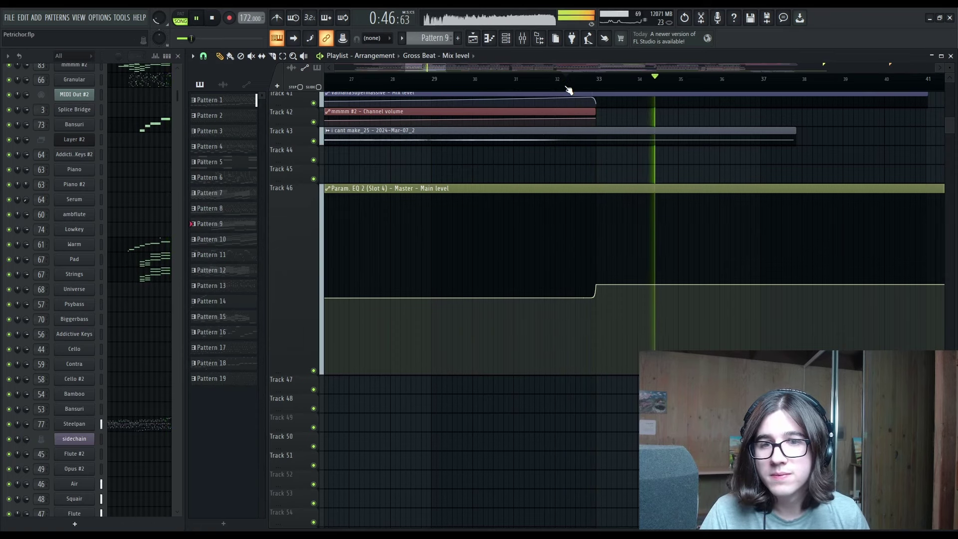
key("space")
left_click(517, 79)
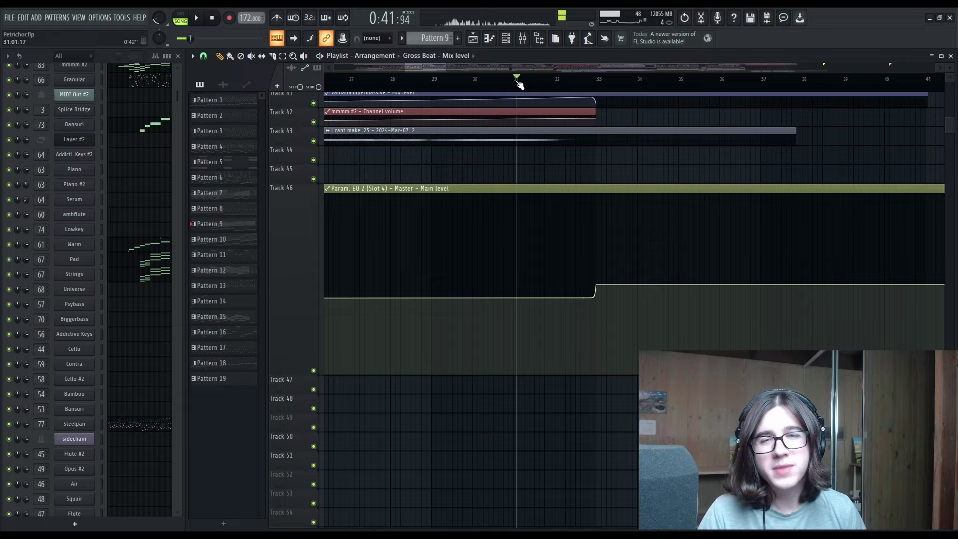
Pick up the Master - Stereo separation clip from the arrangement and place a copy on track 45 ending at bar 33
scroll(516, 224, "up", 5)
scroll(490, 349, "down", 6, "ctrl")
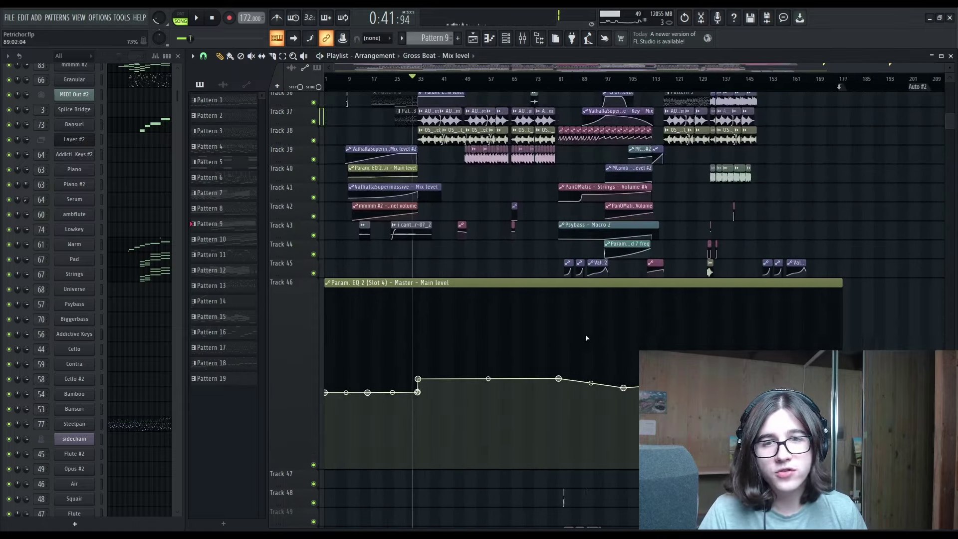
scroll(661, 273, "up", 4)
left_click(649, 269)
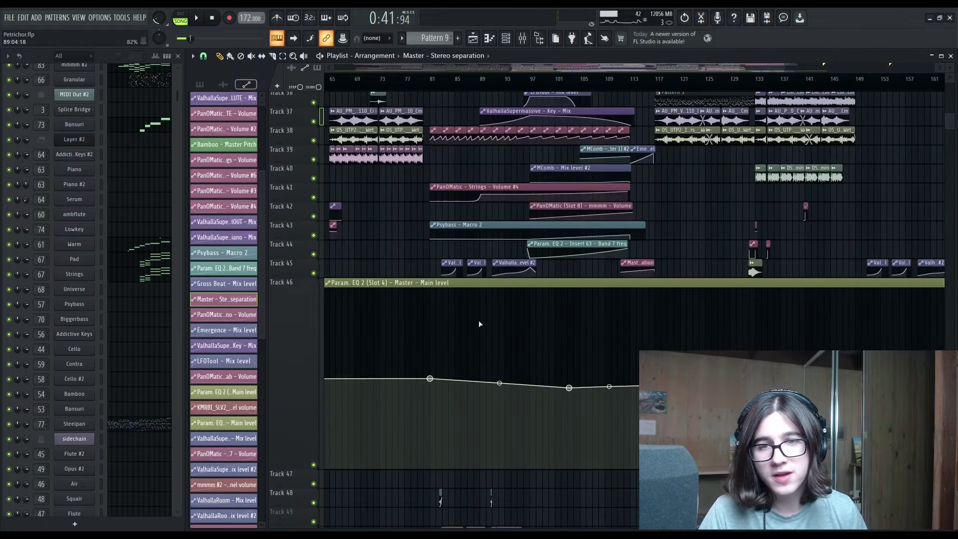
scroll(524, 337, "left", 6)
left_click_drag(554, 347, 586, 352)
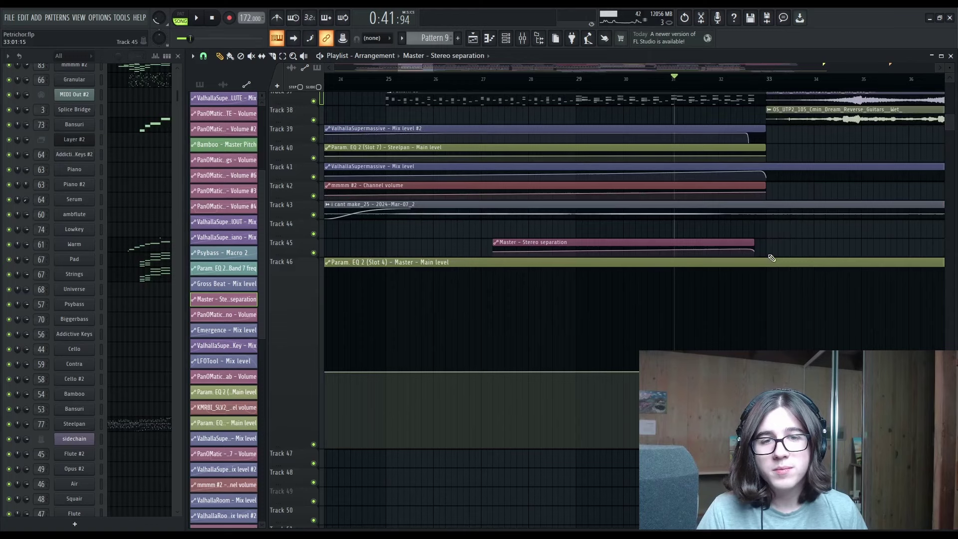
left_click_drag(736, 246, 744, 246)
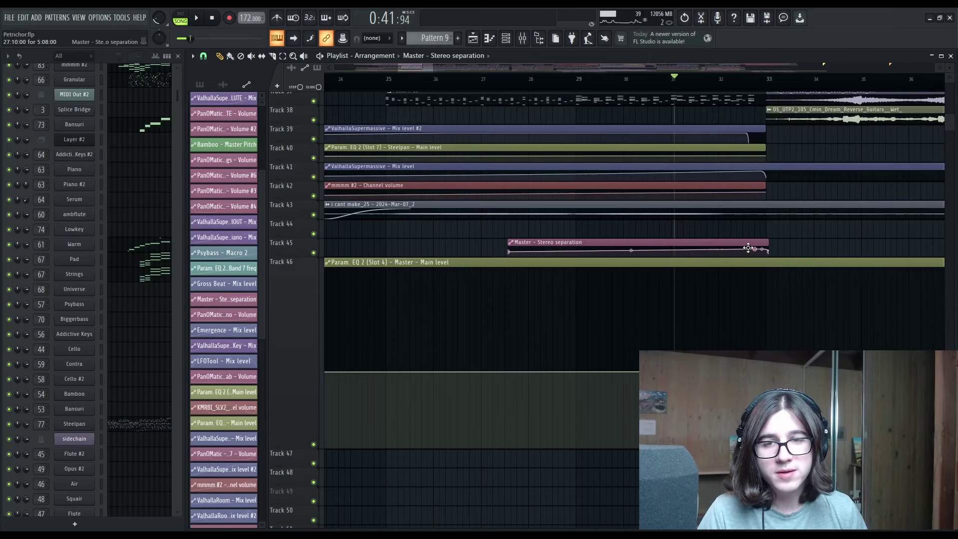
Examine the Master's stereo separation in the mixer, then play the transition past bar 33 and stop
left_click(522, 38)
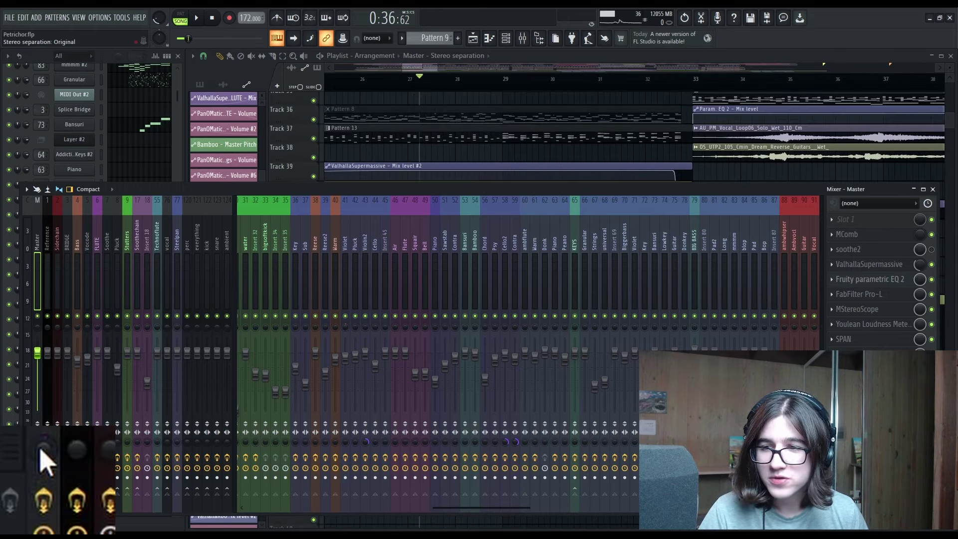
key("F9")
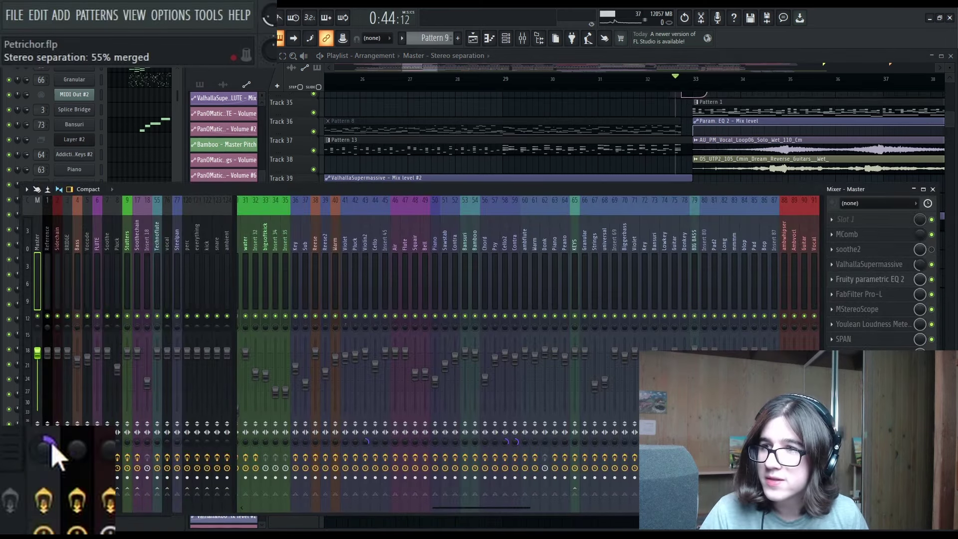
key("F9")
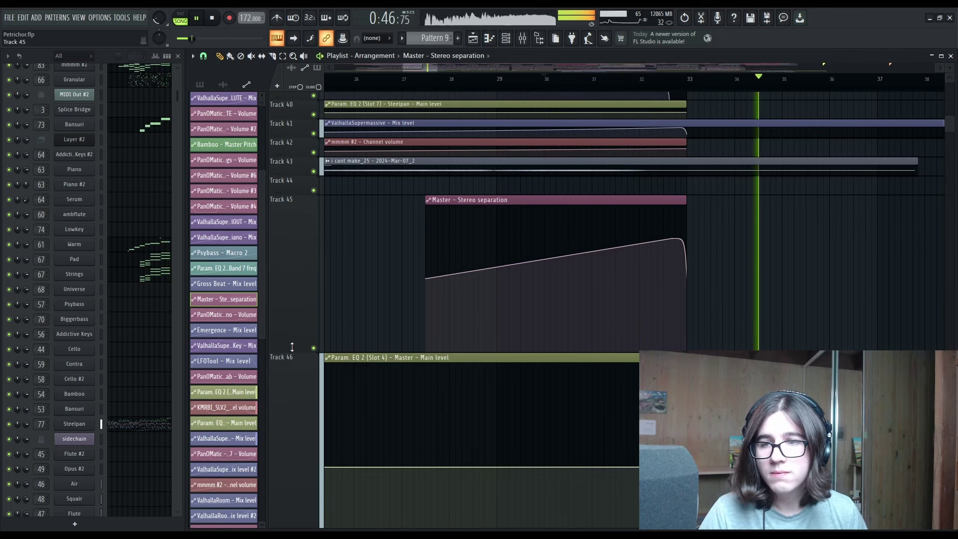
key("space")
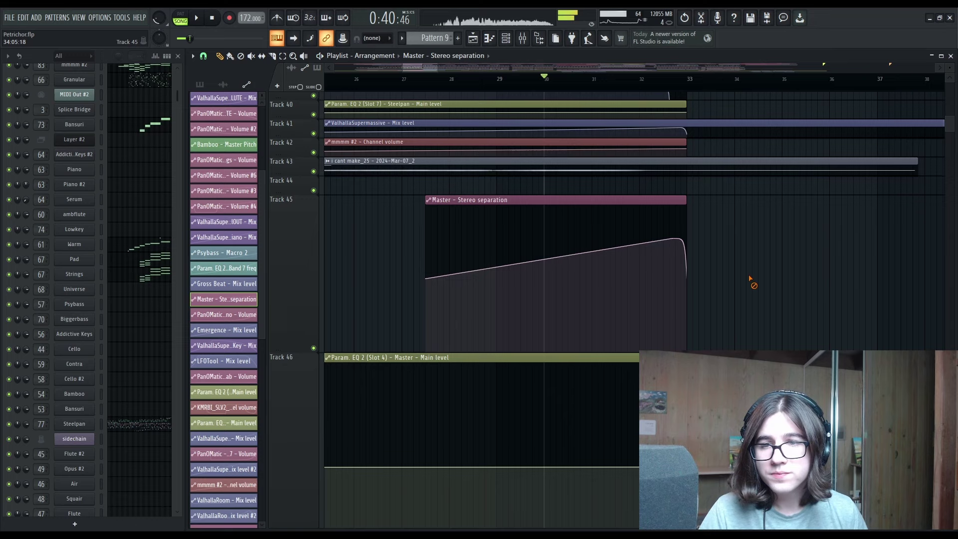
Shrink tracks 45 and 46 back to normal height around the bar 33 transition
scroll(750, 279, "up", 3)
left_click_drag(485, 261, 626, 231)
left_click_drag(295, 352, 294, 219)
left_click_drag(295, 409, 294, 238)
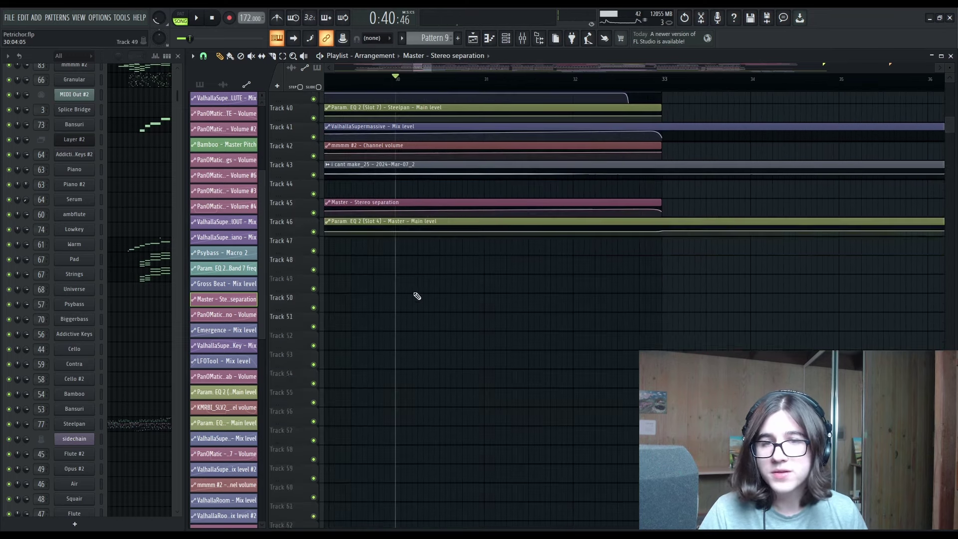
Delete the Master - Stereo separation clip from track 45 and switch the picker to the patterns
left_click_drag(452, 305, 483, 457)
scroll(483, 458, "down", 3)
right_click(509, 360)
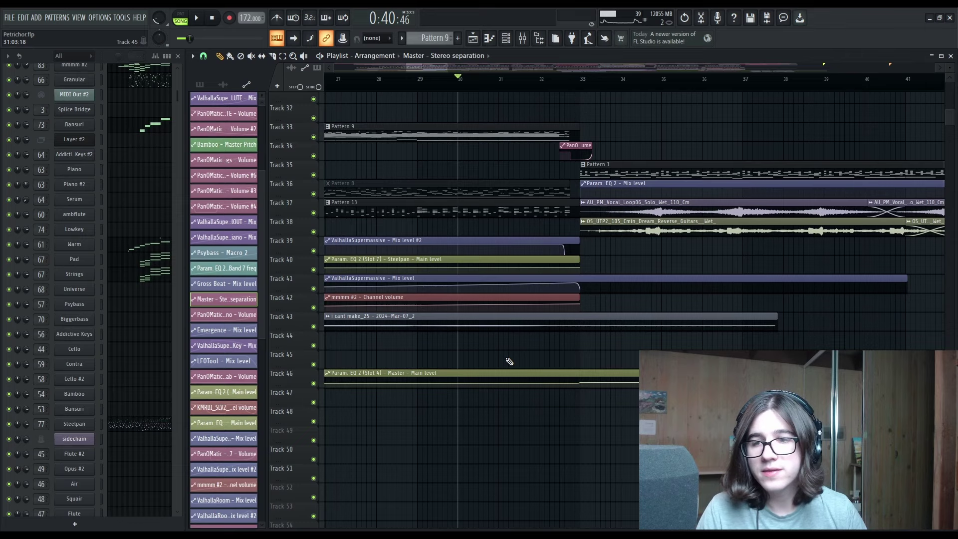
left_click(200, 84)
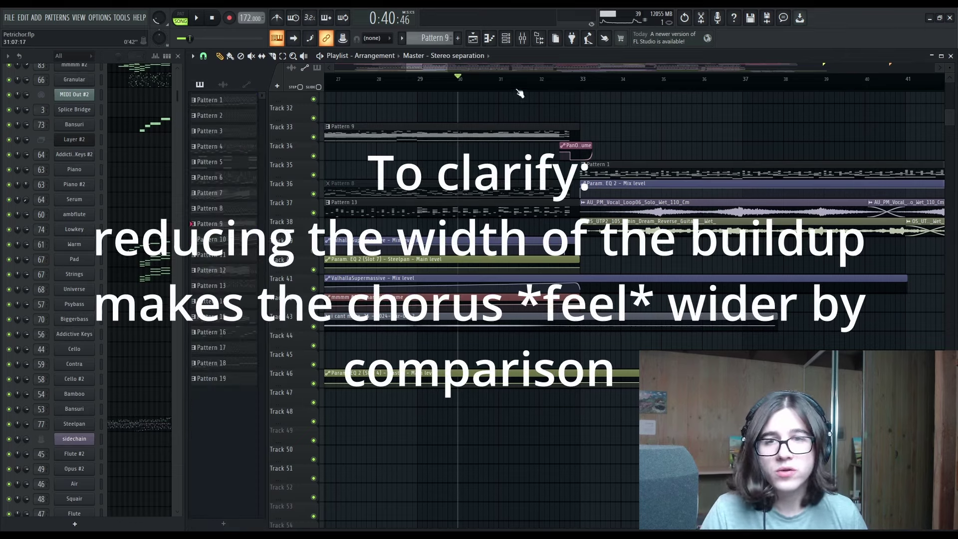
Open the Master's MStereoScope, play the transition past bar 33 to check the stereo width, stop, and close the plugin
key("F9")
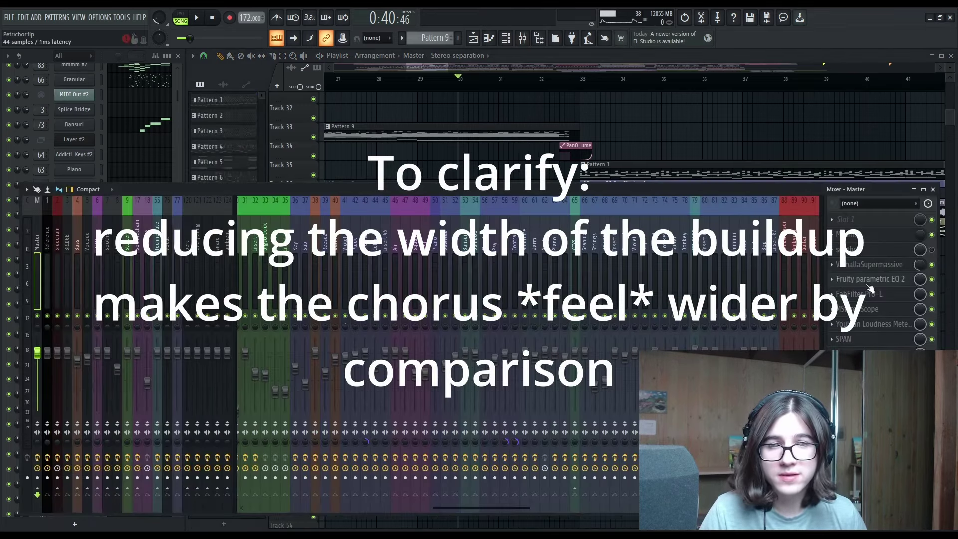
left_click(888, 307)
key("F9")
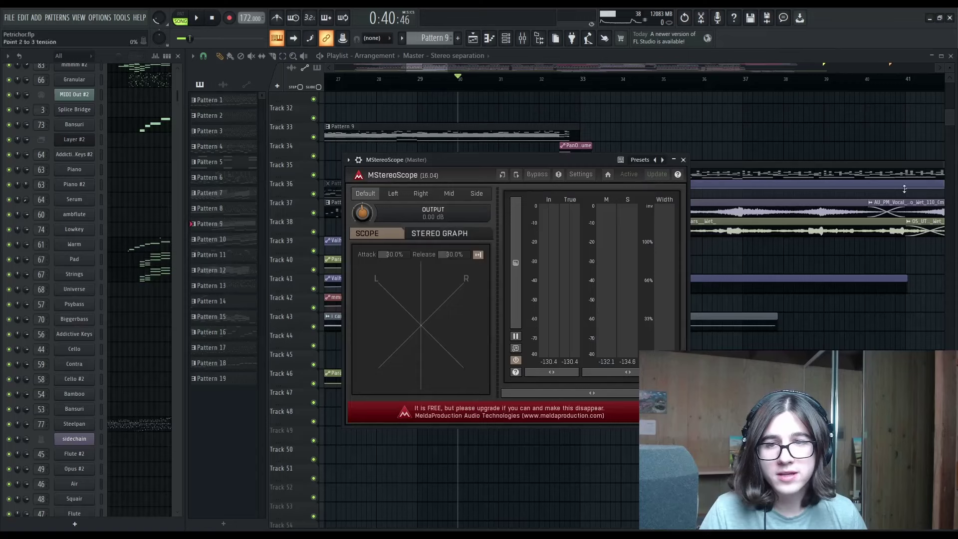
left_click_drag(517, 160, 408, 158)
key("space")
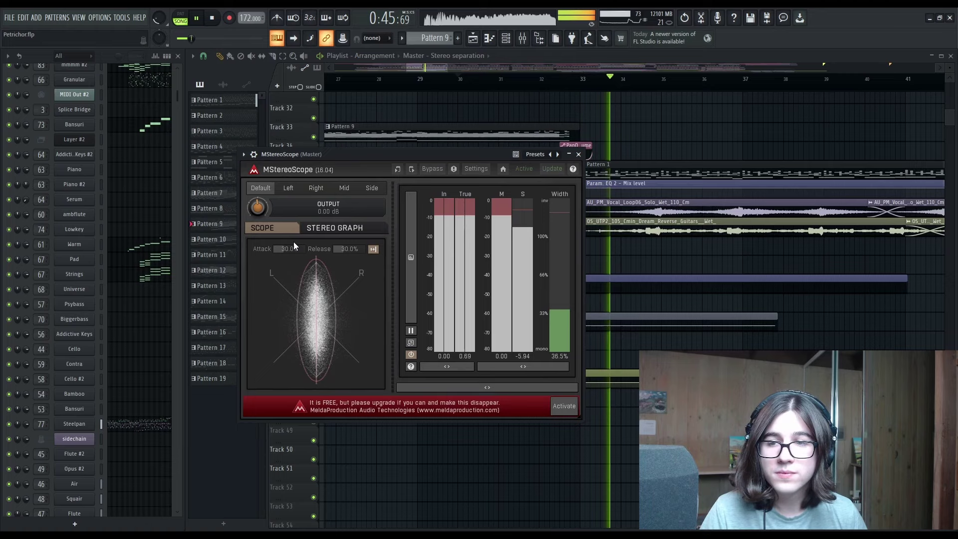
key("space")
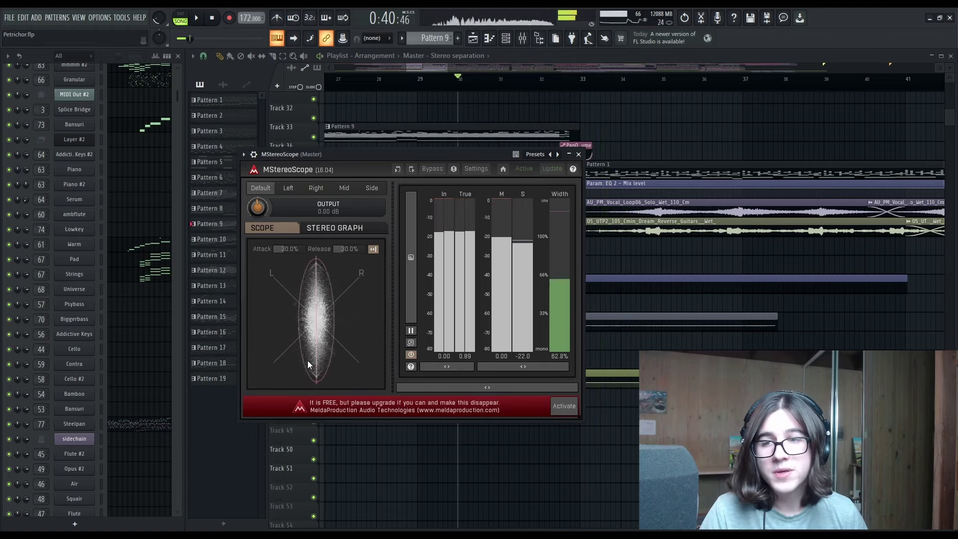
key("Escape")
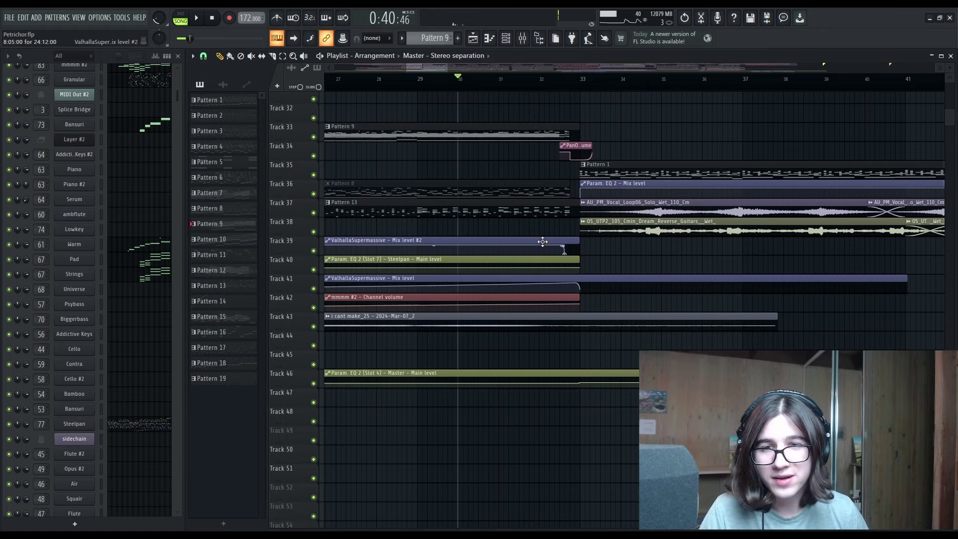
Place the playhead at bar 33, enlarge track 46 to inspect the Master Main level curve, and restore its normal height
left_click(583, 79)
left_click_drag(683, 99, 653, 163)
left_click_drag(550, 329, 677, 161)
left_click_drag(297, 283, 300, 396)
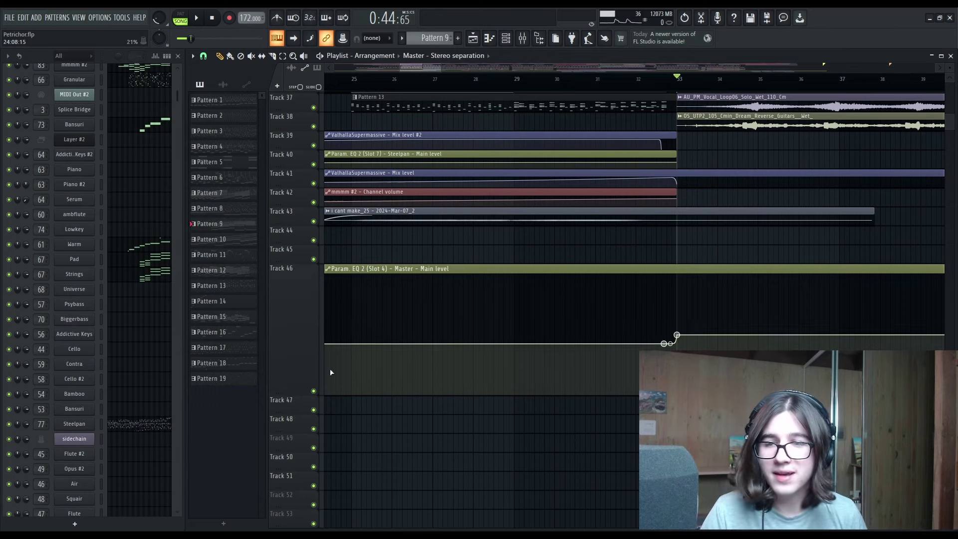
right_click(286, 390)
left_click_drag(635, 240, 552, 374)
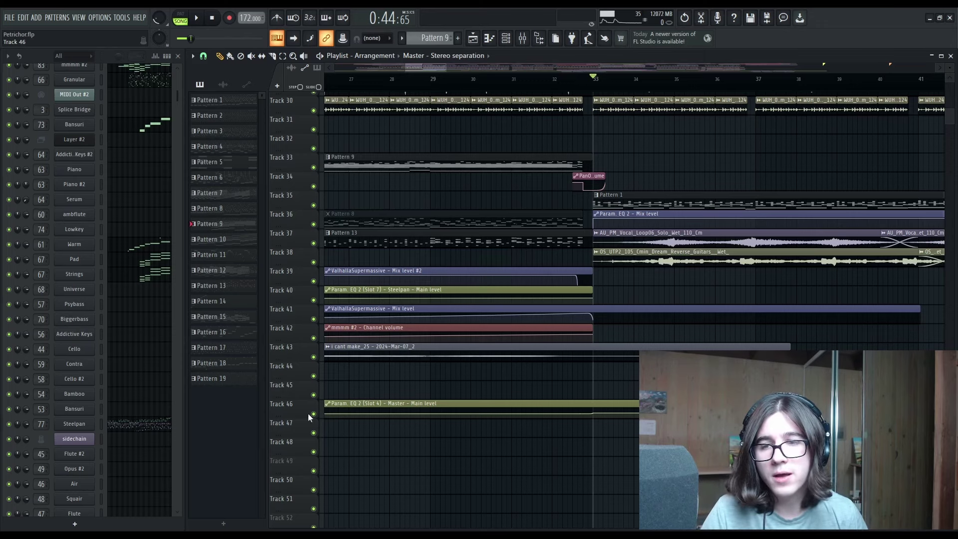
Enlarge track 46 to show the Master Main level curve and place the playhead at bar 31
left_click_drag(308, 418, 309, 521)
left_click_drag(489, 449, 524, 248)
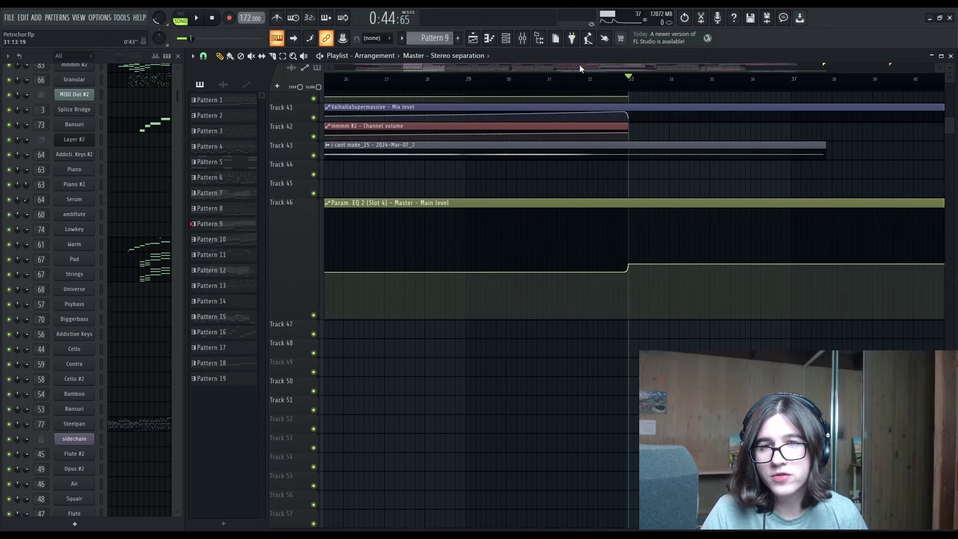
left_click_drag(556, 80, 553, 91)
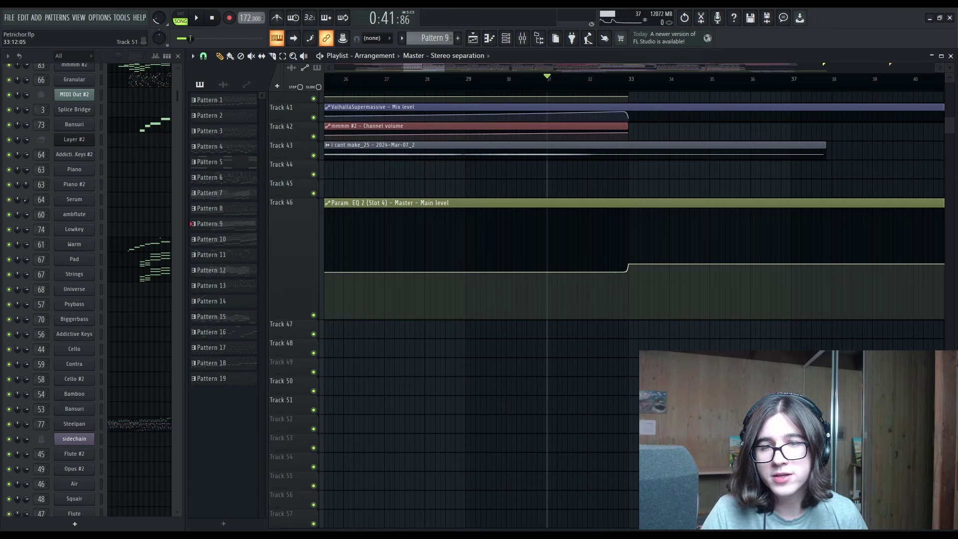
Try removing the automation point just before bar 33 from the Master Main level clip and undo the removal
scroll(616, 272, "up", 3)
left_click_drag(616, 272, 567, 280)
right_click(567, 280)
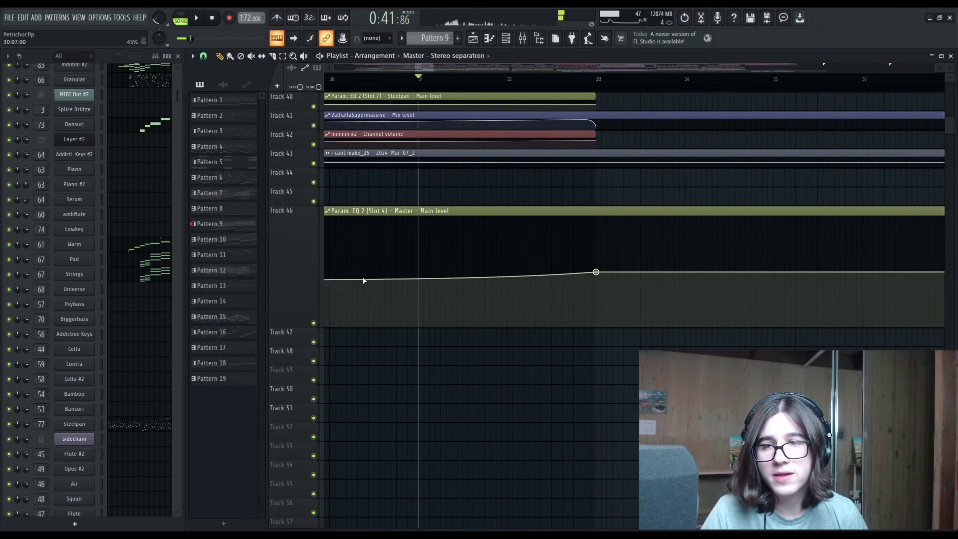
key("ctrl+z")
Mute the Master Main level clip on track 46, play from bar 31 past bar 33, stop, and unmute the clip
right_click(530, 210, "alt")
key("space")
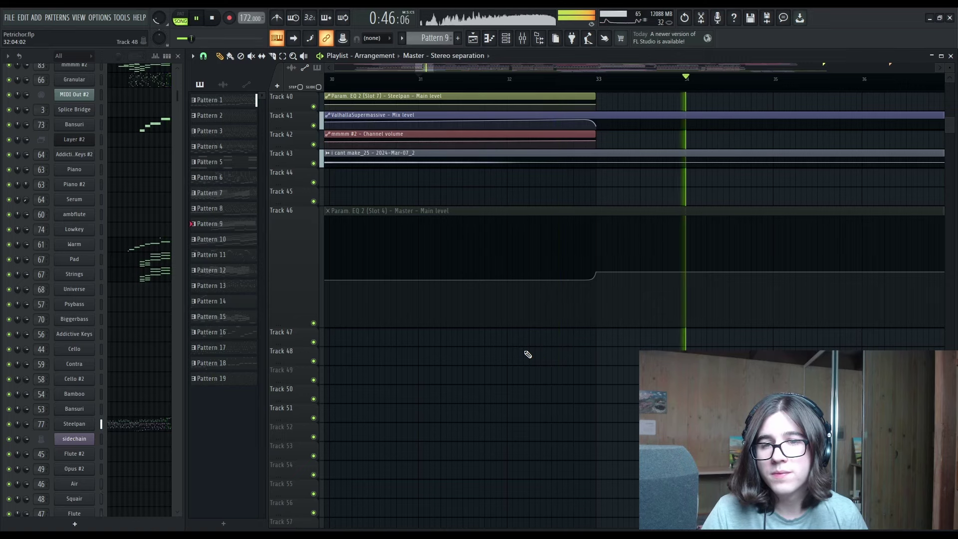
key("space")
mouse_move(403, 288)
right_click(479, 211, "alt")
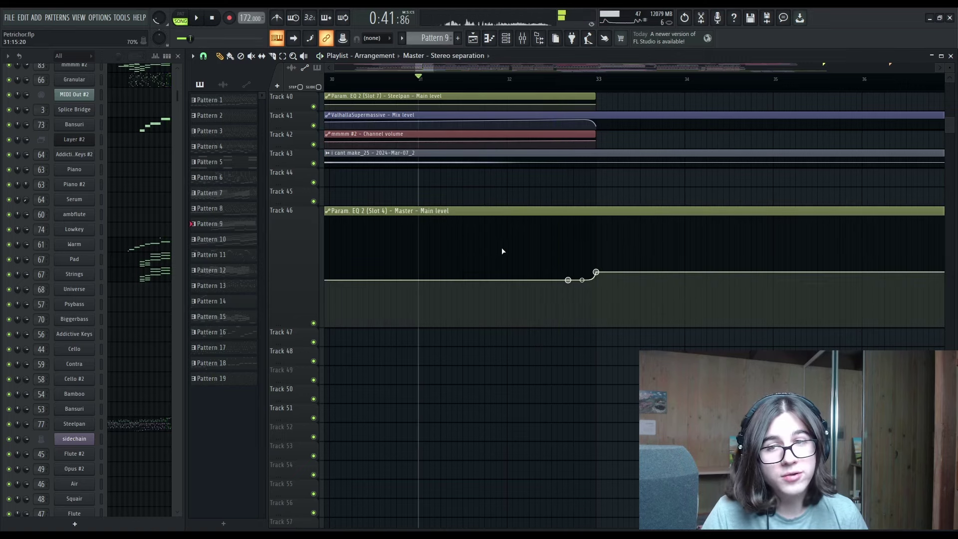
Shrink track 46 back to normal height
left_click_drag(574, 282, 519, 256)
scroll(522, 272, "down", 3)
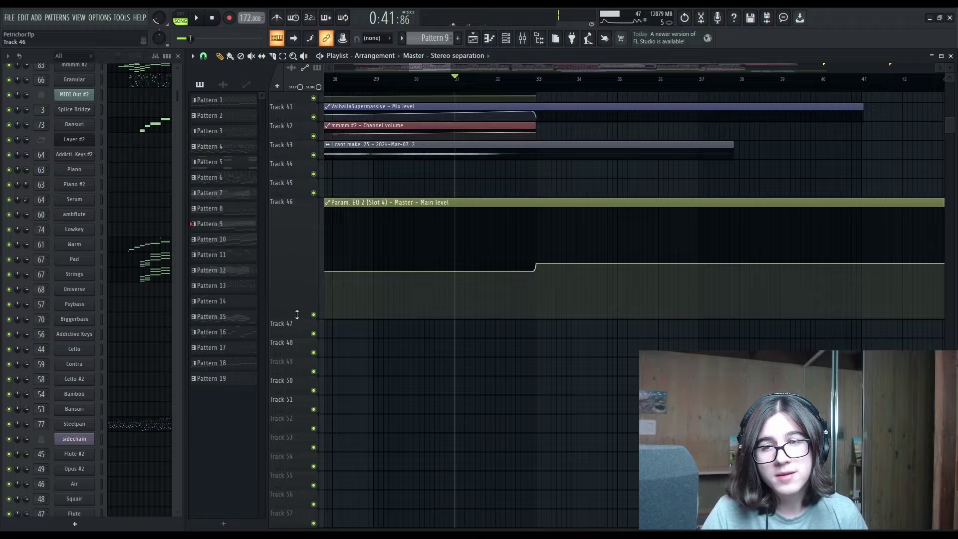
left_click_drag(298, 317, 297, 215)
Select the Pattern 11 clip on track 33 and place the playhead shortly before bar 49
left_click_drag(558, 232, 493, 389)
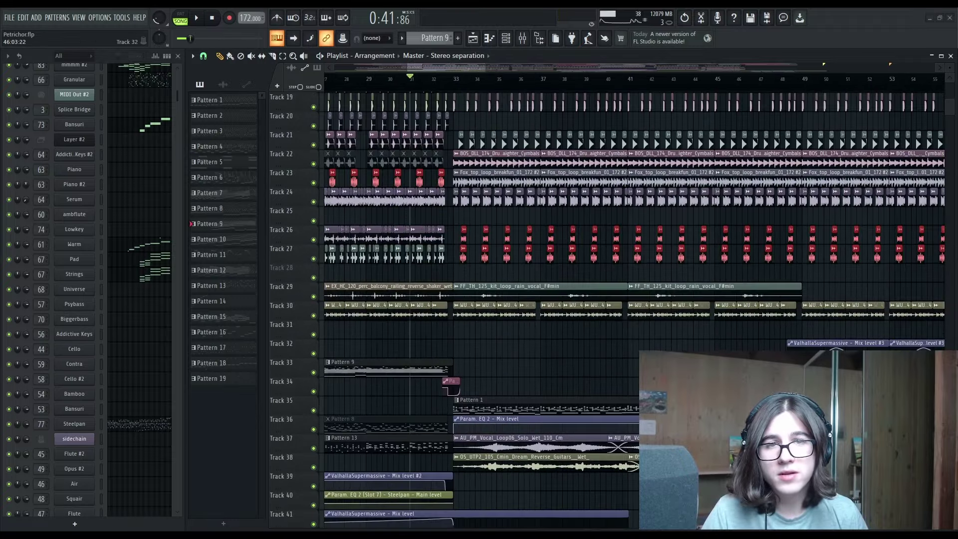
left_click_drag(732, 351, 464, 275)
scroll(496, 307, "down", 3)
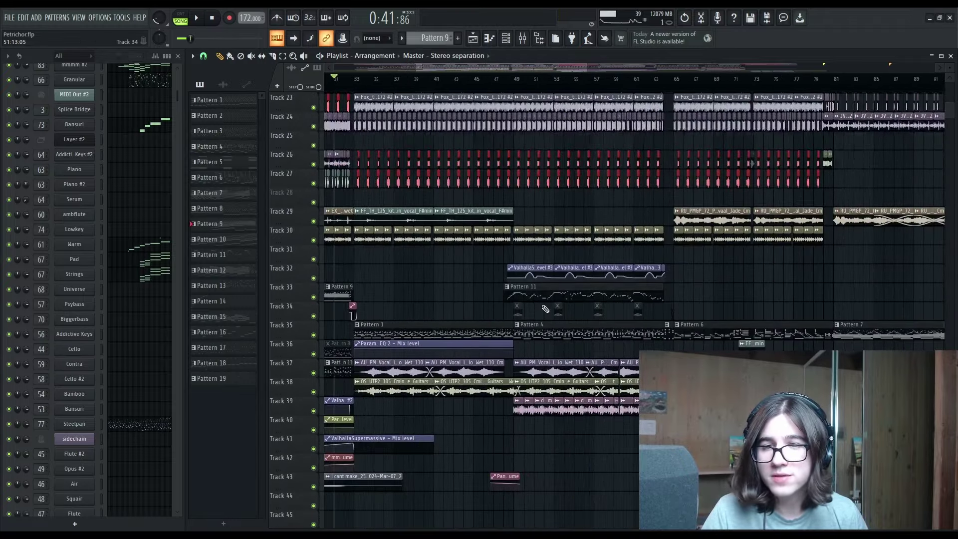
left_click(539, 296)
scroll(549, 287, "up", 4)
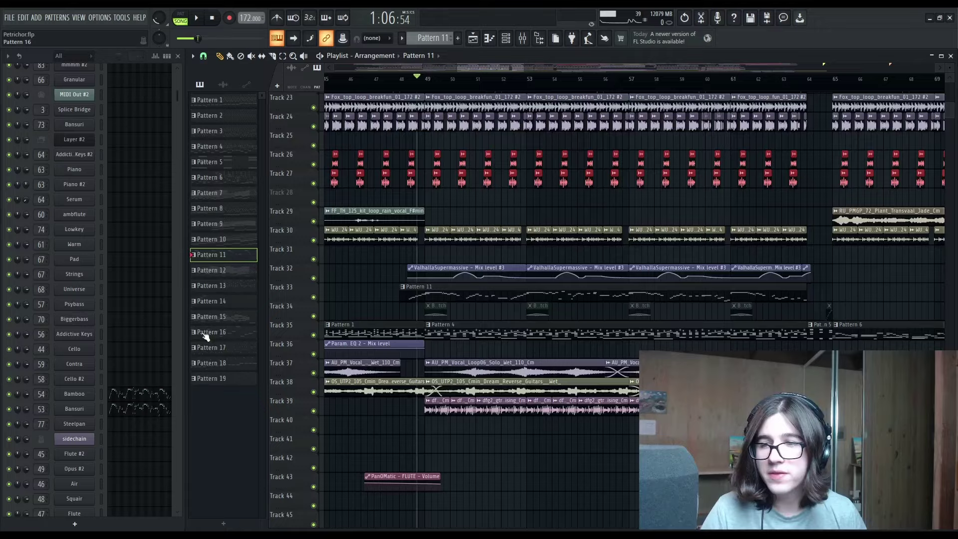
View the Bamboo channel's Phase Plant flute instrument and open Bamboo's notes in the piano roll
left_click(74, 394)
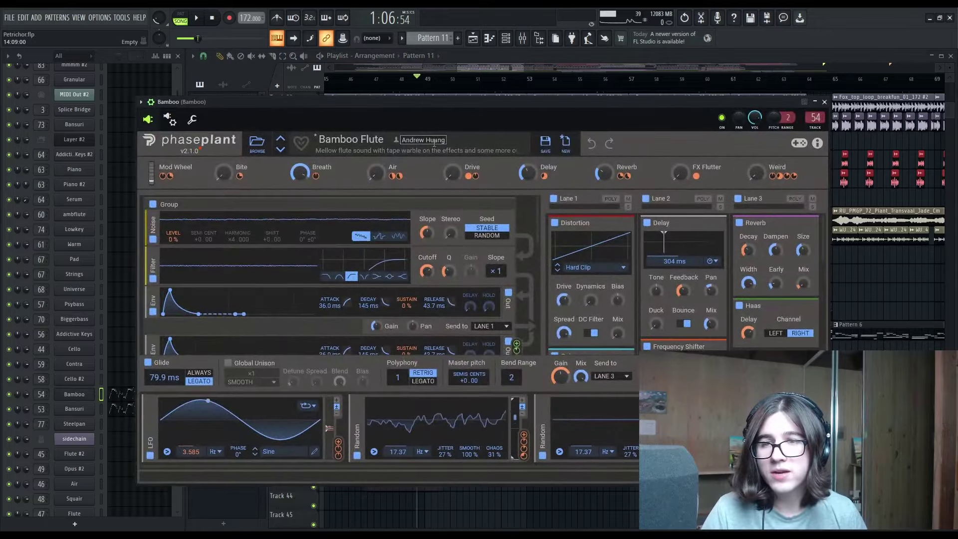
left_click(119, 394)
left_click(83, 397)
key("Escape")
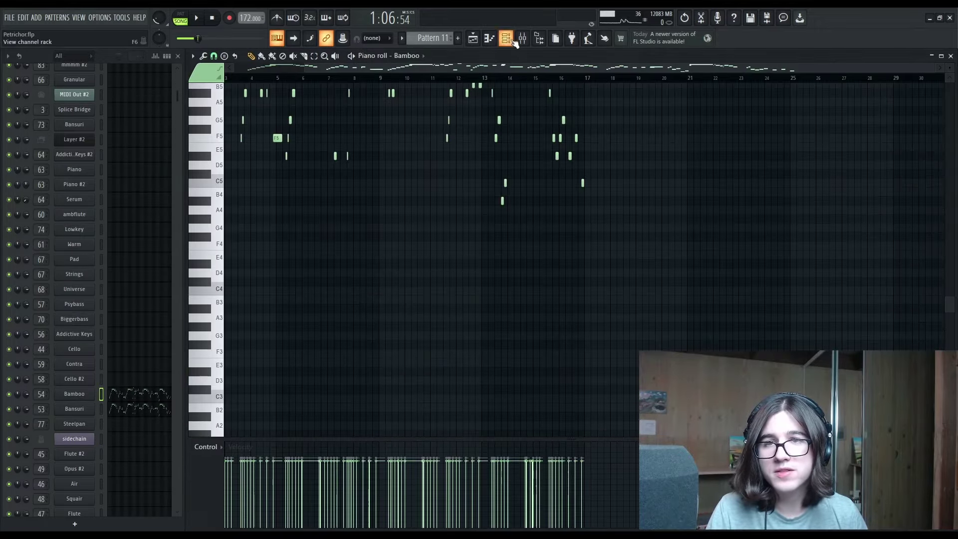
left_click(522, 39)
key("Escape")
Play the song from shortly before bar 49 while following Bamboo's notes in the piano roll, and stop
key("space")
scroll(357, 318, "up", 4)
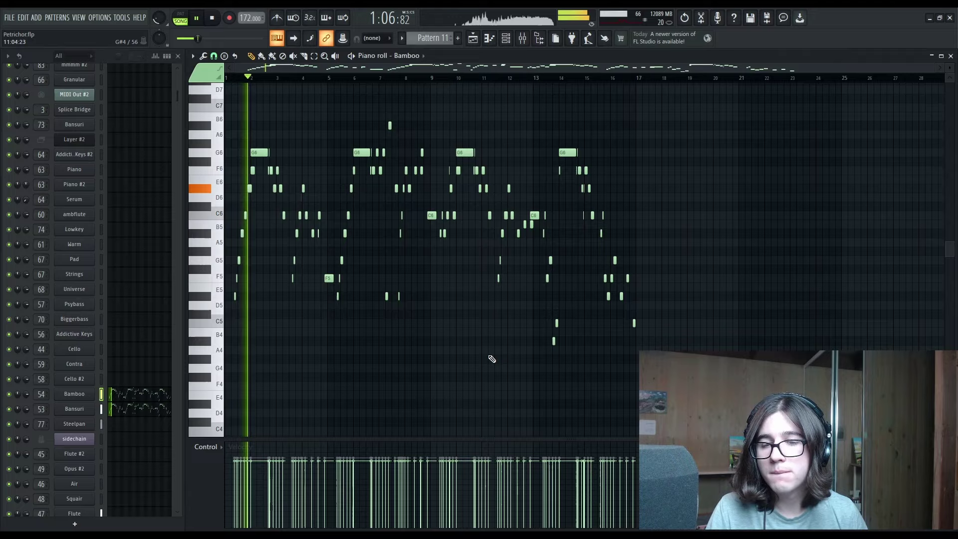
scroll(279, 279, "up", 4)
left_click_drag(335, 297, 435, 327)
scroll(437, 314, "down", 1)
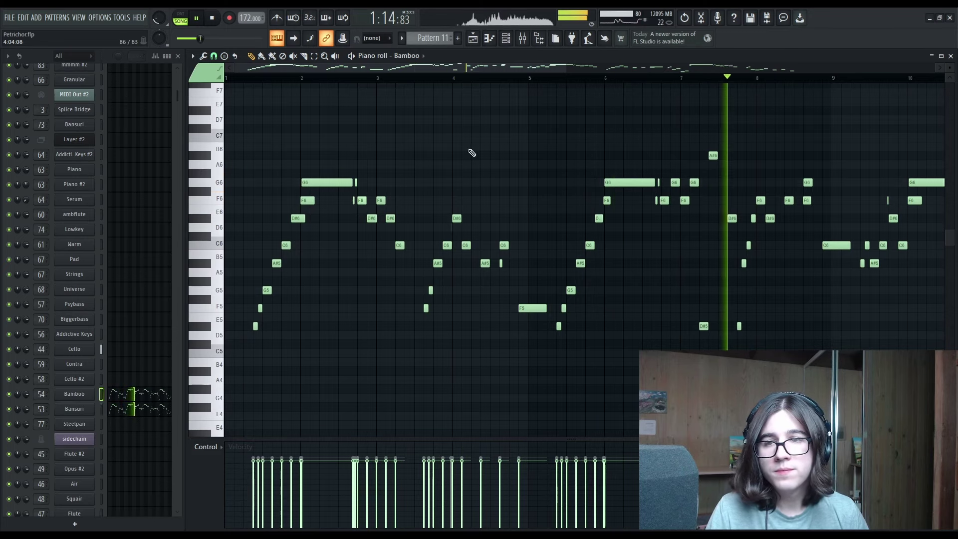
key("space")
Examine the opening phrase of Bamboo's melody up close together with the flute instrument's glide and legato settings
scroll(531, 189, "up", 8)
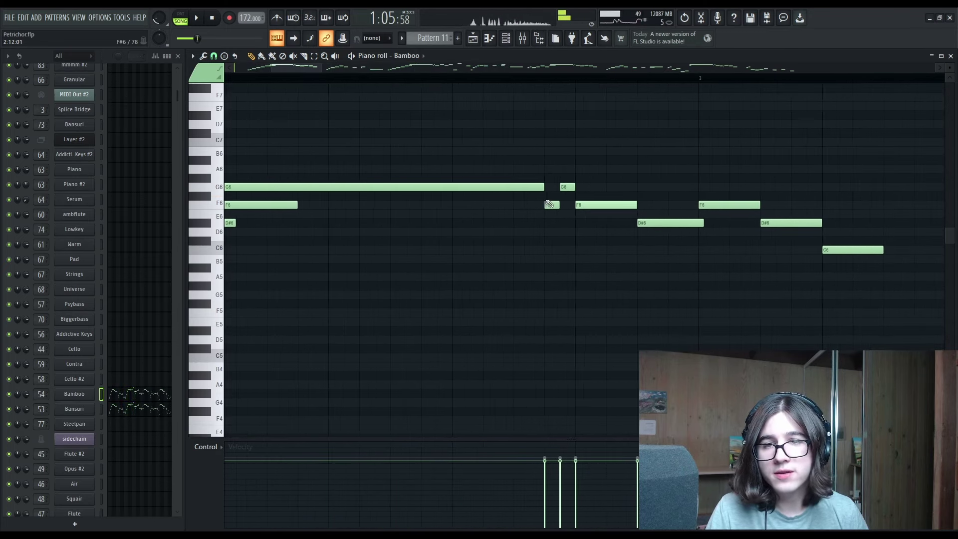
scroll(549, 203, "up", 3)
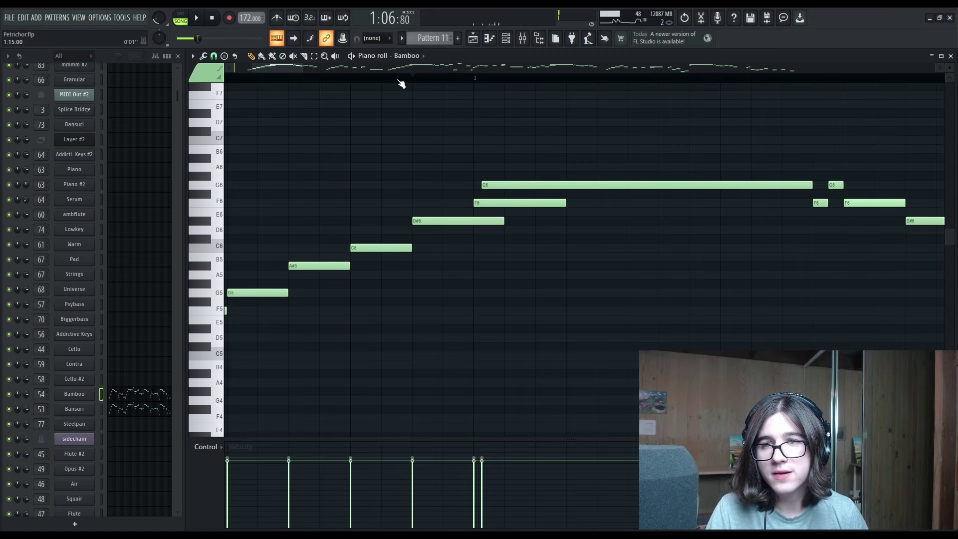
left_click(74, 394)
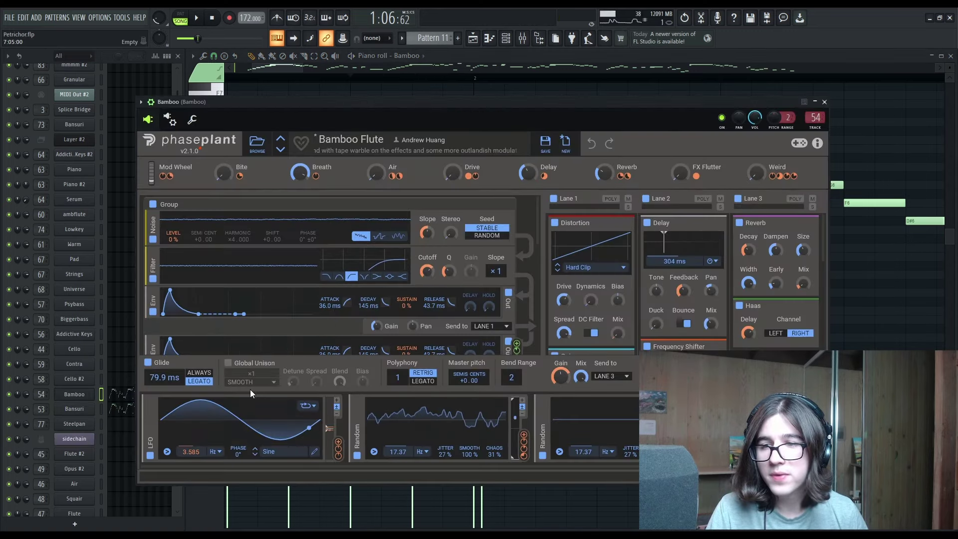
key("Escape")
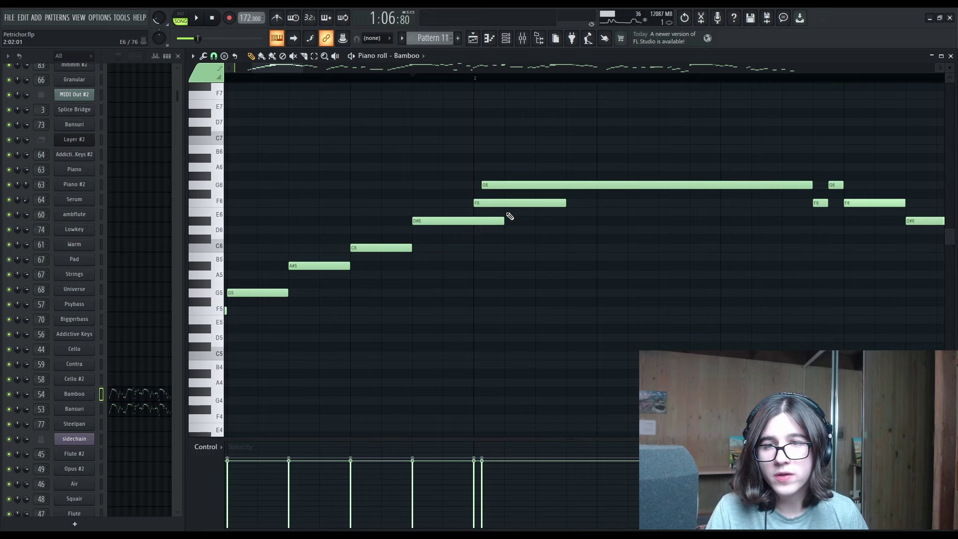
scroll(510, 216, "down", 3)
left_click_drag(548, 240, 431, 245)
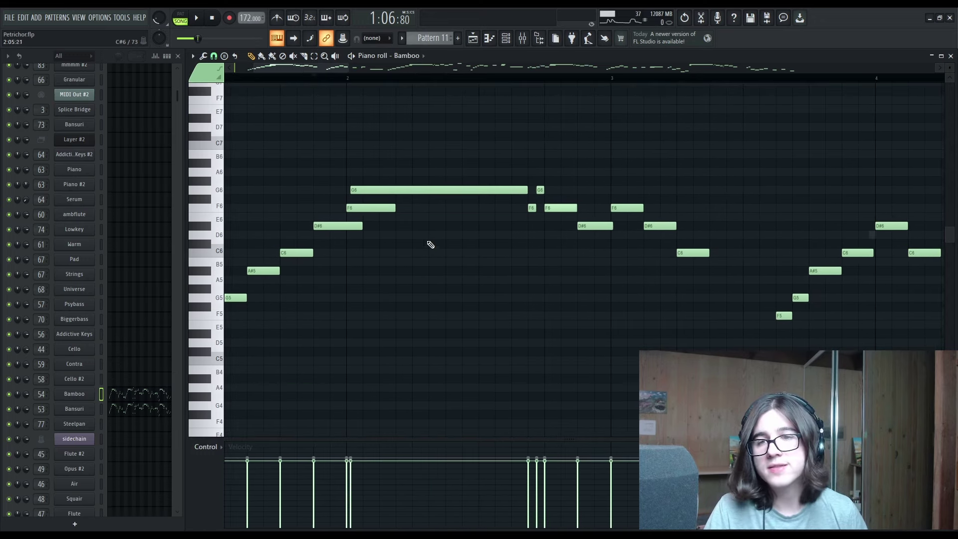
left_click(86, 395)
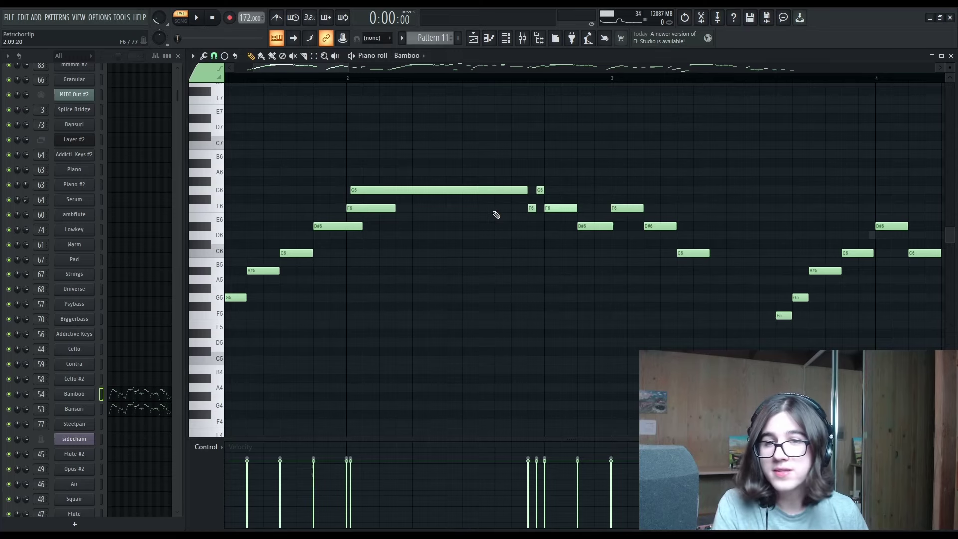
left_click_drag(539, 253, 528, 306)
scroll(527, 299, "down", 2)
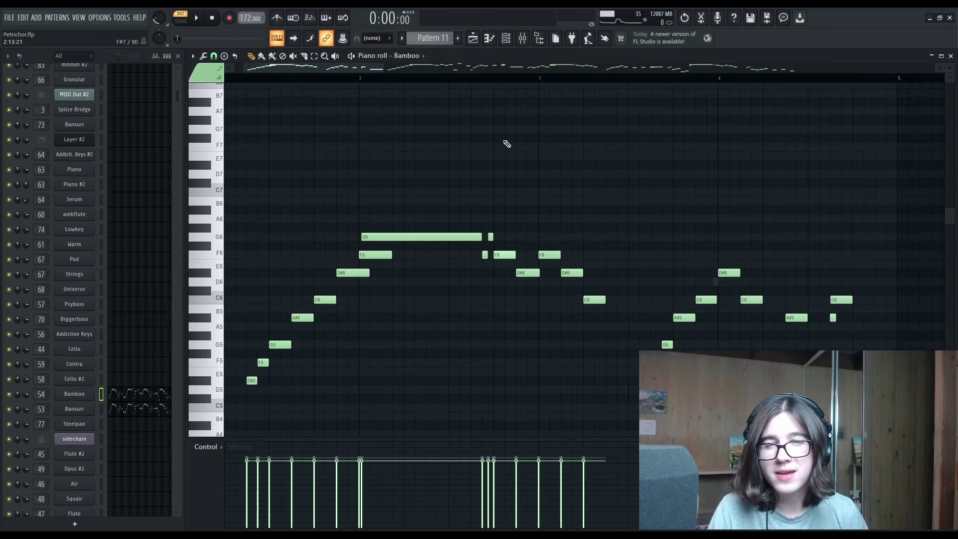
Play the Pattern 11 section with only playlist tracks 32, 33 and 35 audible and examine the Pluck channel in the mixer
key("F5")
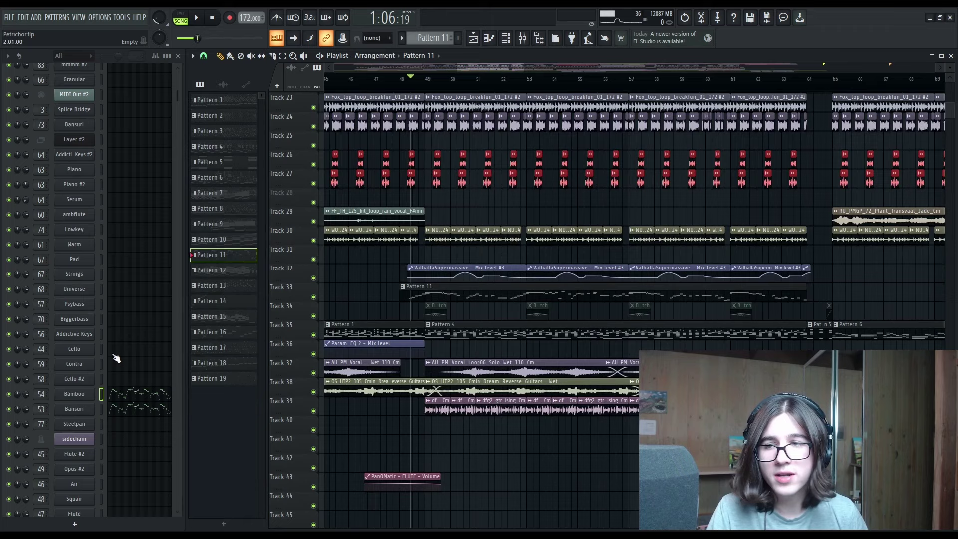
key("F9")
key("space")
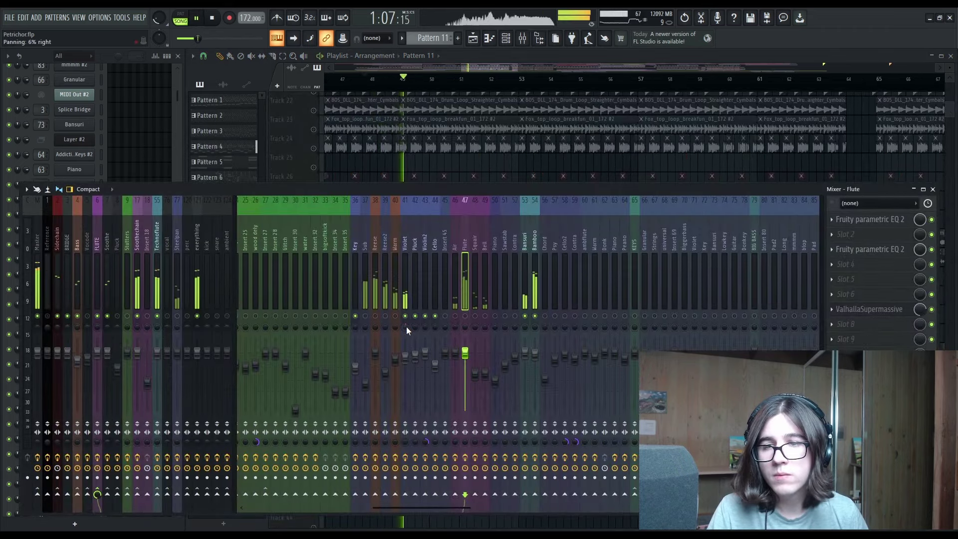
left_click(411, 286)
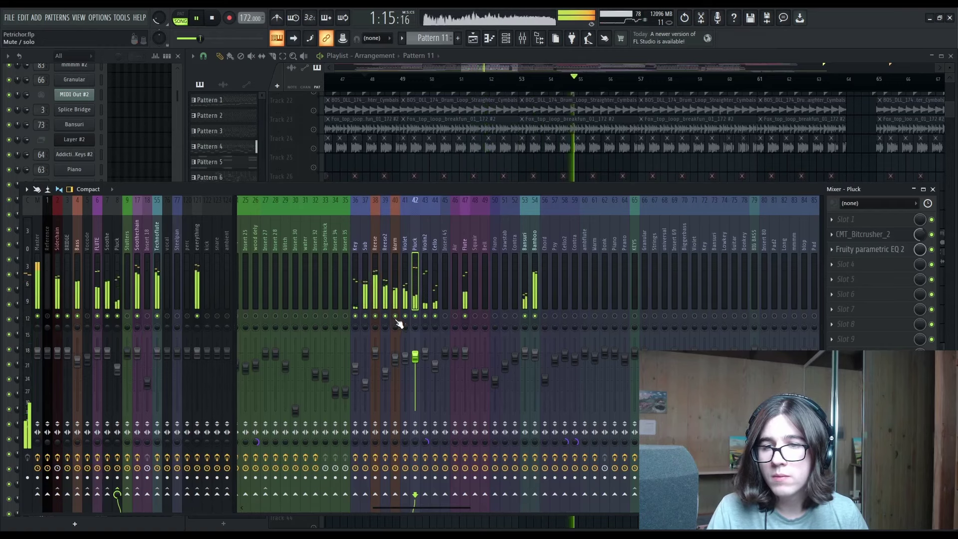
Close the mixer, follow the Pattern 11 playback in the playlist past bar 60, and stop
key("F9")
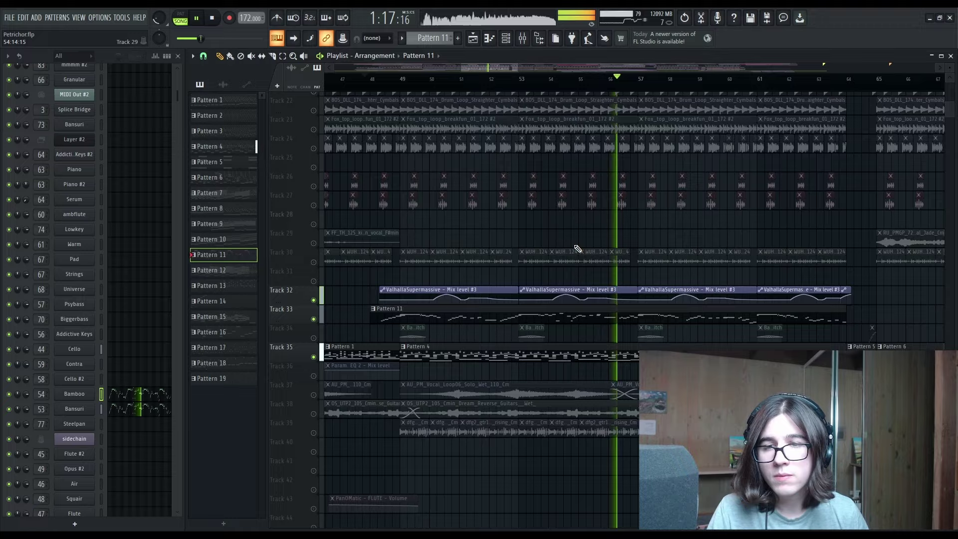
left_click_drag(575, 245, 469, 225)
scroll(469, 225, "down", 2)
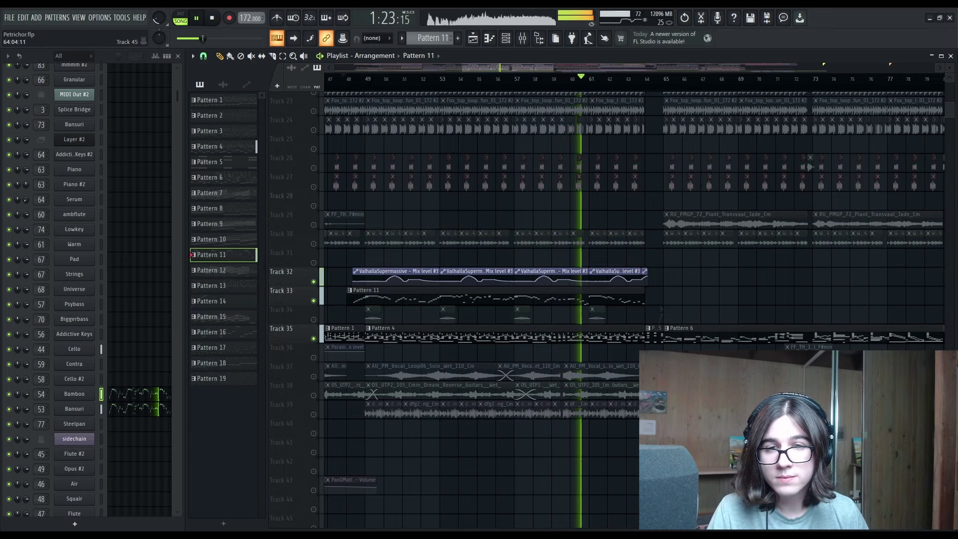
scroll(620, 325, "up", 3)
key("space")
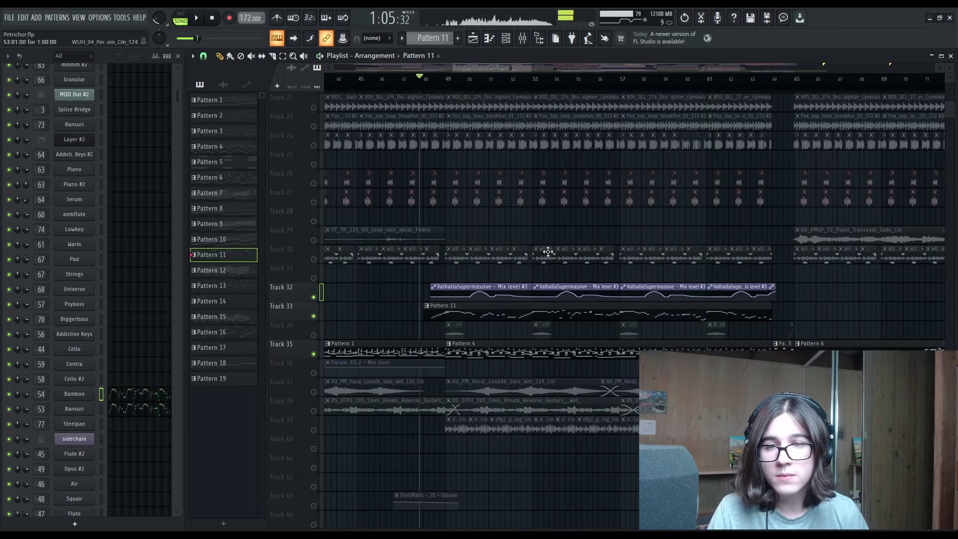
Examine the mix level automation on track 32 together with ValhallaSupermassive on Bamboo's mixer insert, and close both the effect and the mixer
scroll(471, 285, "up", 3)
mouse_move(295, 339)
left_mouse_down()
mouse_move(300, 454)
mouse_move(284, 340)
left_mouse_up()
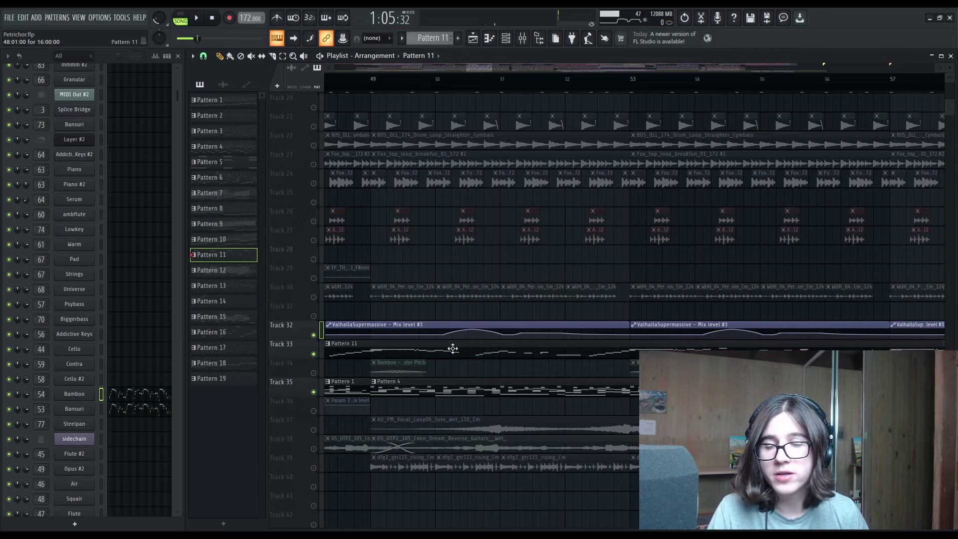
left_click(88, 396)
left_click(88, 395)
left_click(523, 39)
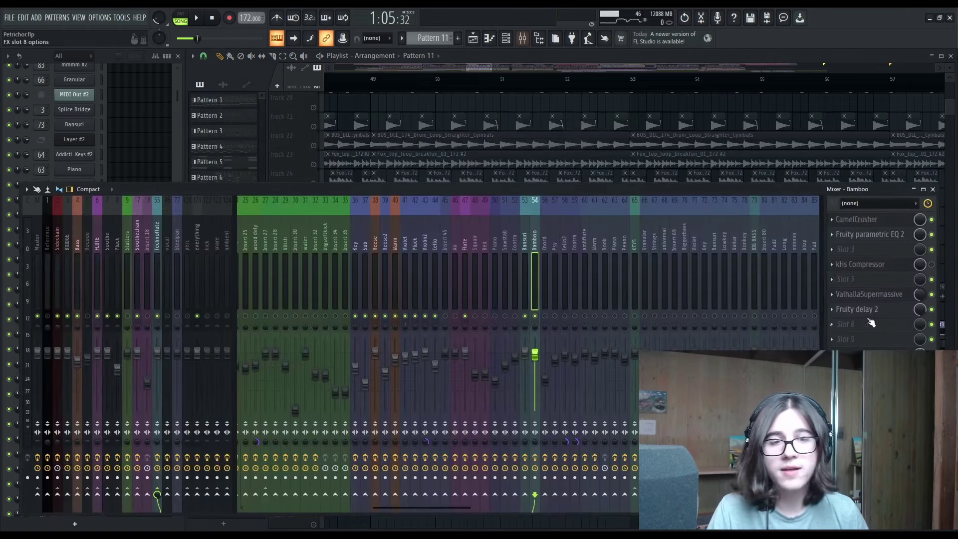
left_click(883, 298)
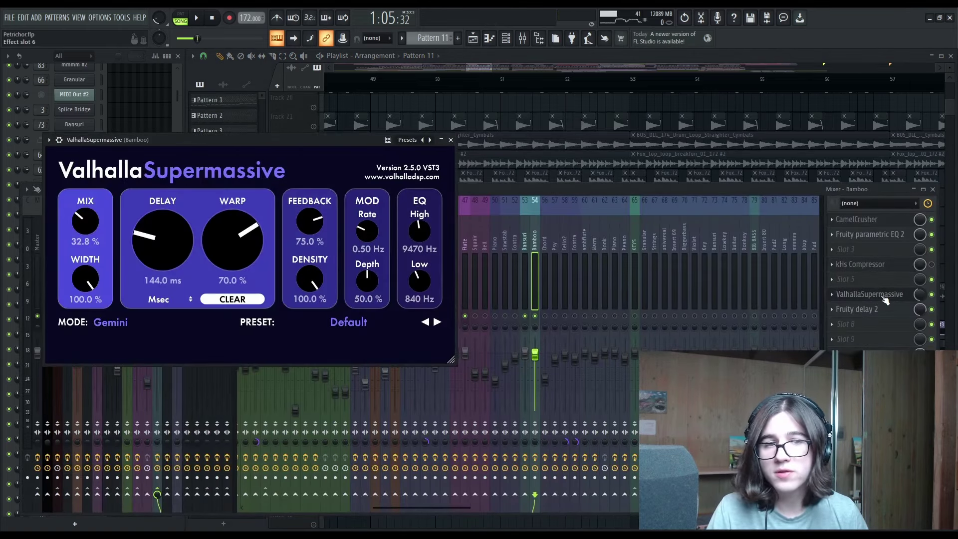
left_click(884, 299)
key("F9")
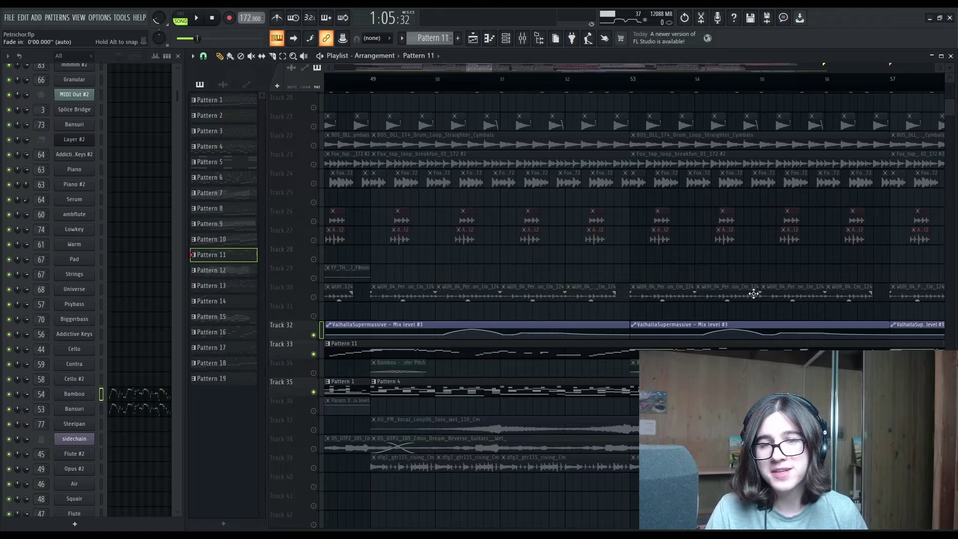
Make all playlist tracks audible again and select the Pattern 7 clip that starts at bar 81
left_click_drag(787, 350, 586, 357)
scroll(586, 357, "down", 6)
left_click_drag(770, 375, 539, 334)
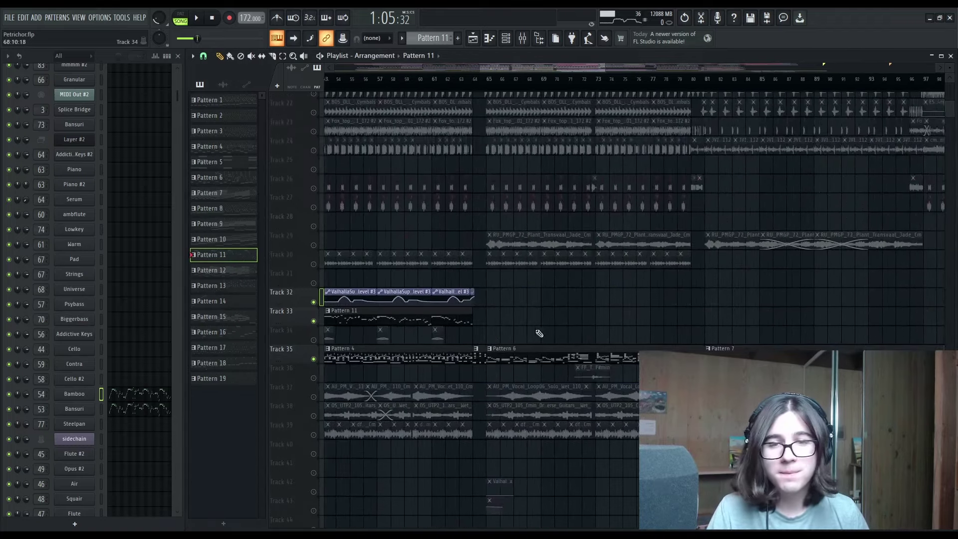
left_click_drag(619, 325, 336, 318)
right_click(314, 295)
right_click(314, 295)
scroll(460, 302, "up", 3)
left_click(434, 349)
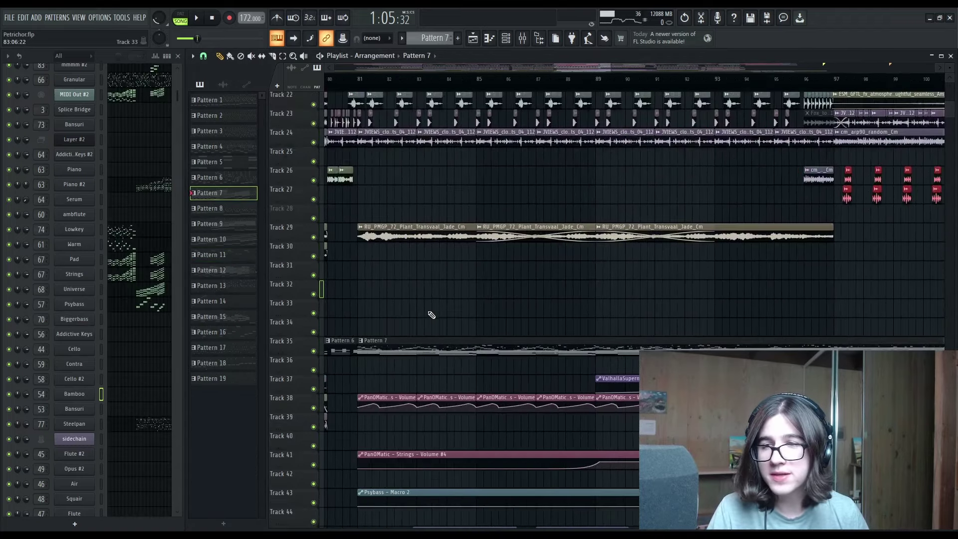
Place the playback position at the start of the inthesun clip on track 50 and list the patterns in the picker
left_click_drag(430, 314, 519, 341)
scroll(465, 197, "down", 5)
left_click(480, 375)
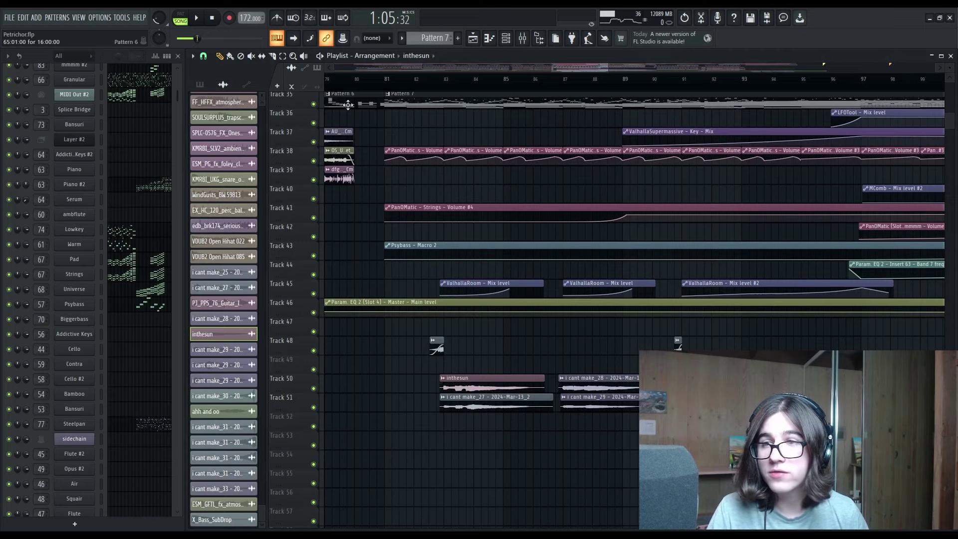
left_click(443, 79)
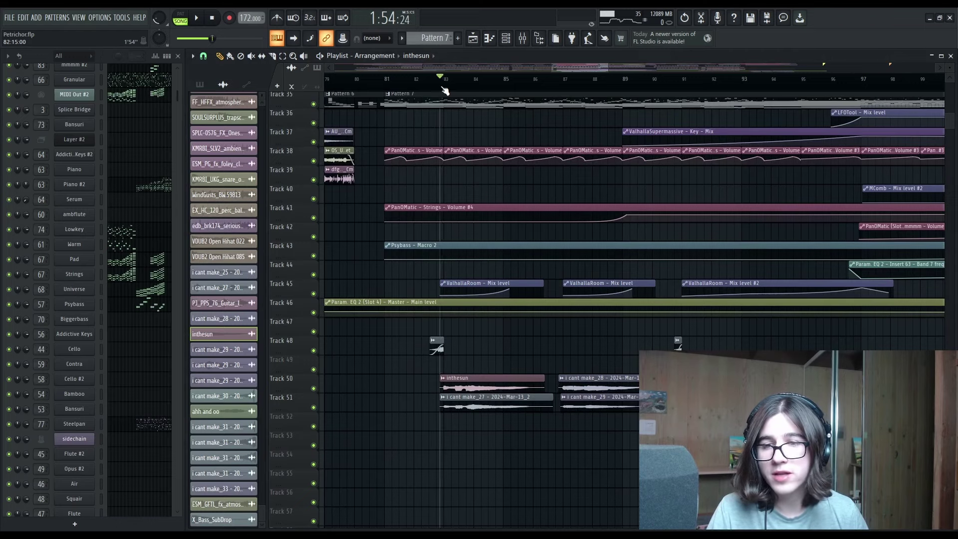
scroll(471, 366, "up", 3)
left_click(200, 85)
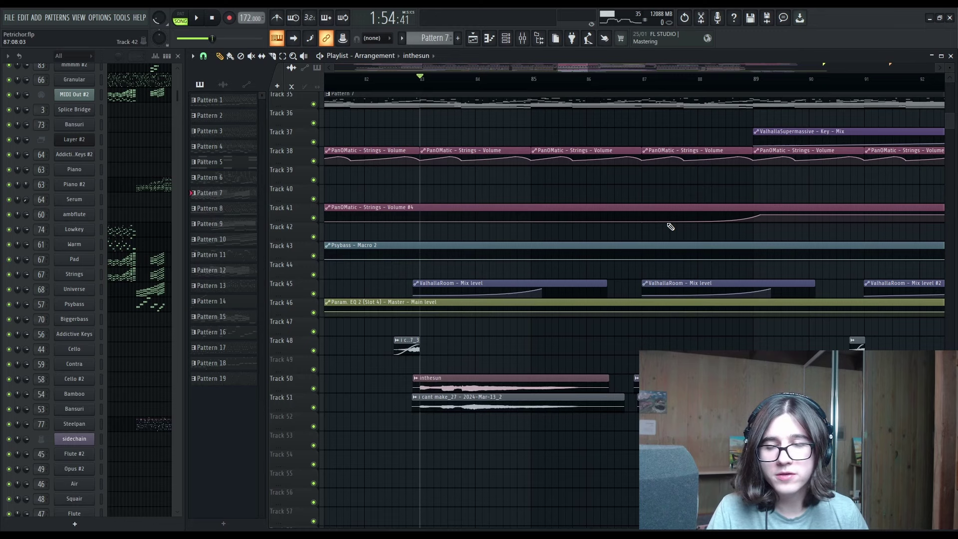
Look over the vocal clips on tracks 50 and 51 with their surrounding automation, and check the mixer briefly
scroll(582, 352, "down", 3)
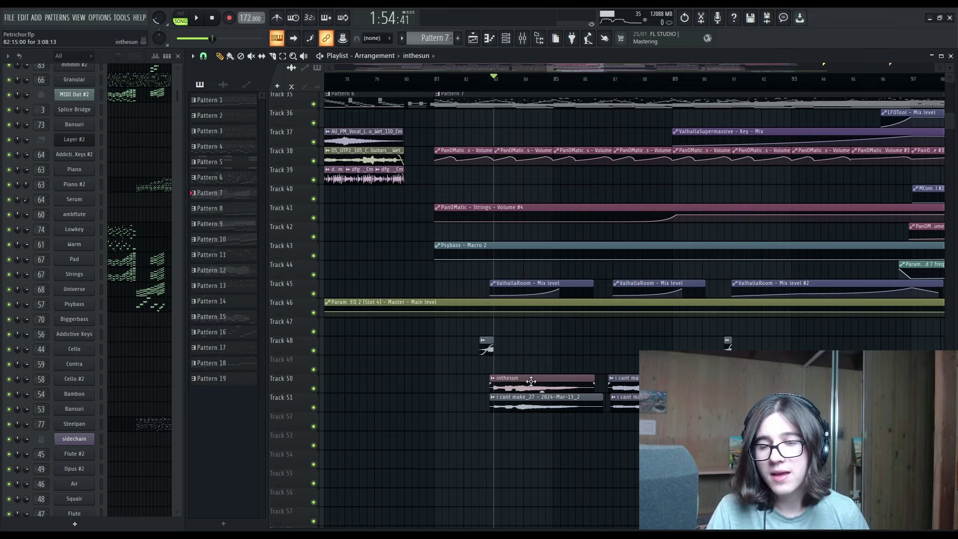
left_click_drag(531, 382, 774, 346)
scroll(612, 355, "down", 3)
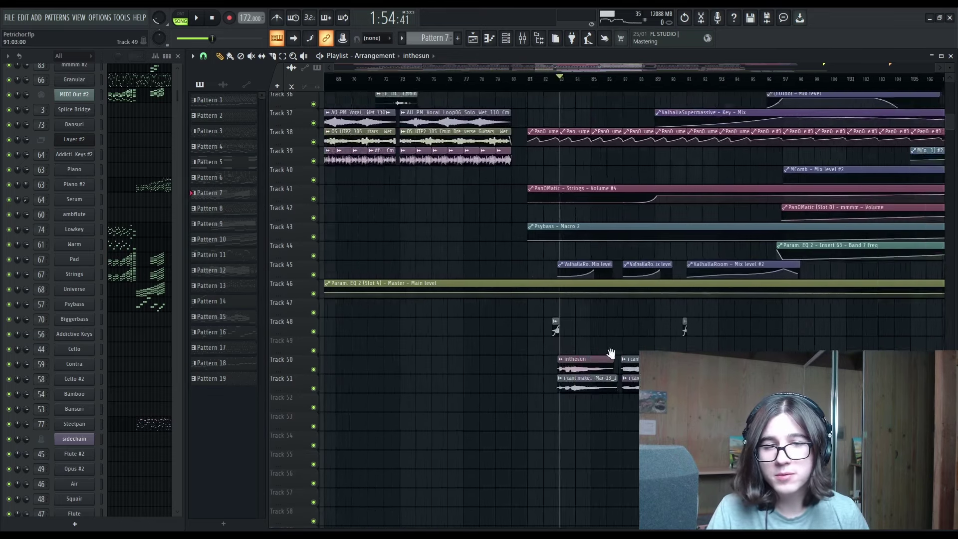
scroll(612, 355, "up", 2)
left_click(523, 39)
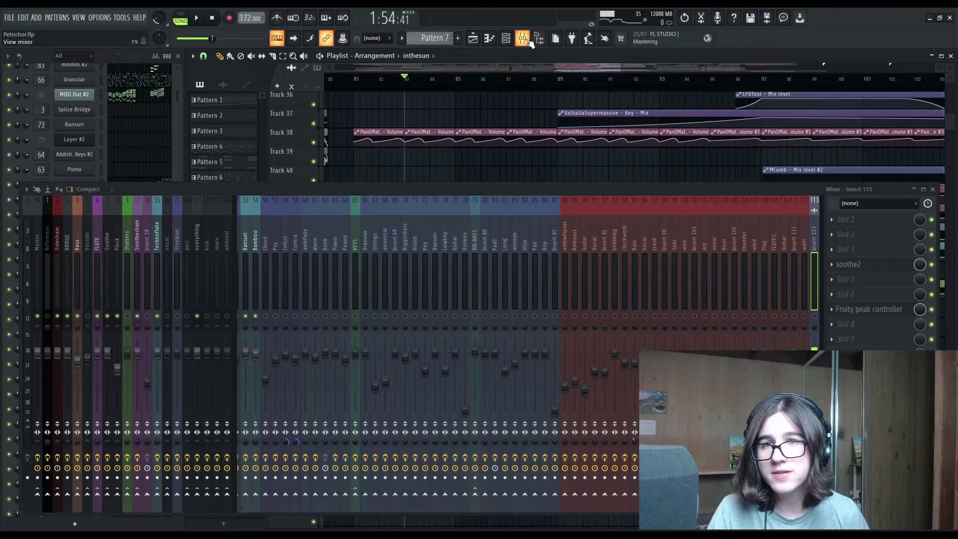
left_click(523, 39)
Mute playlist tracks 51 and 45 and save the project
left_click(314, 388)
key("ctrl+s")
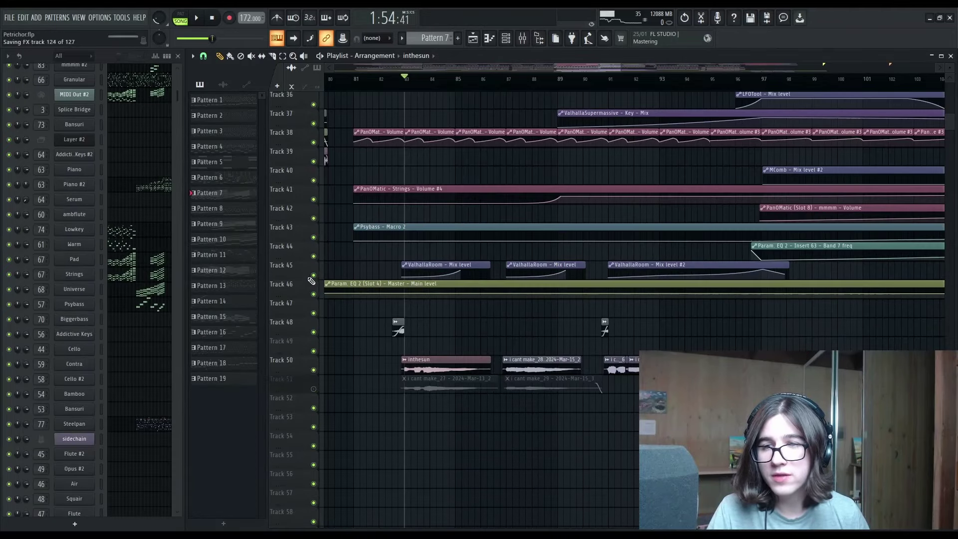
left_click(314, 276)
scroll(385, 269, "up", 5)
scroll(402, 296, "down", 4)
Play the inthesun vocal on track 50 without its layer and reverb automation, and stop
left_click_drag(447, 391, 451, 352)
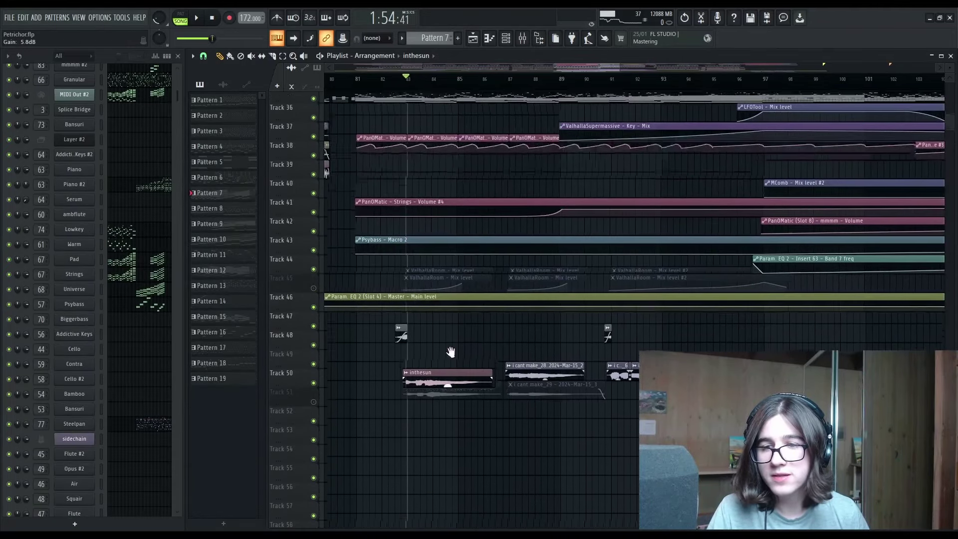
scroll(450, 352, "down", 2)
key("space")
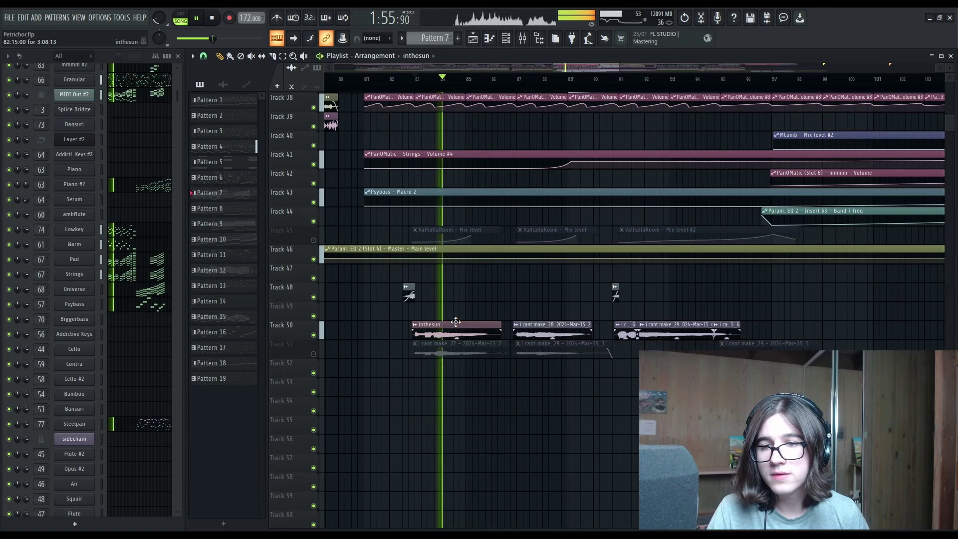
key("space")
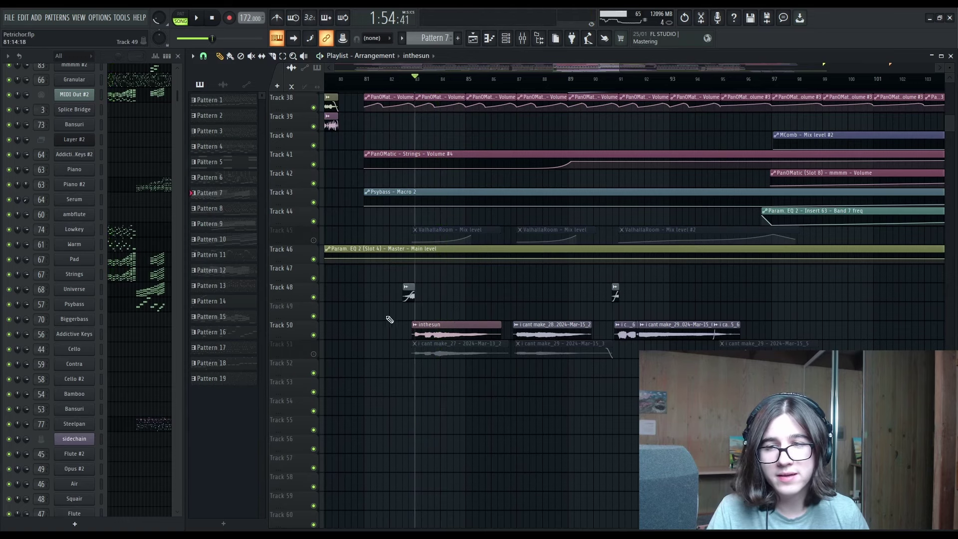
Unmute playlist track 51, play the passage with both vocal layers, and stop
left_click(313, 354)
key("space")
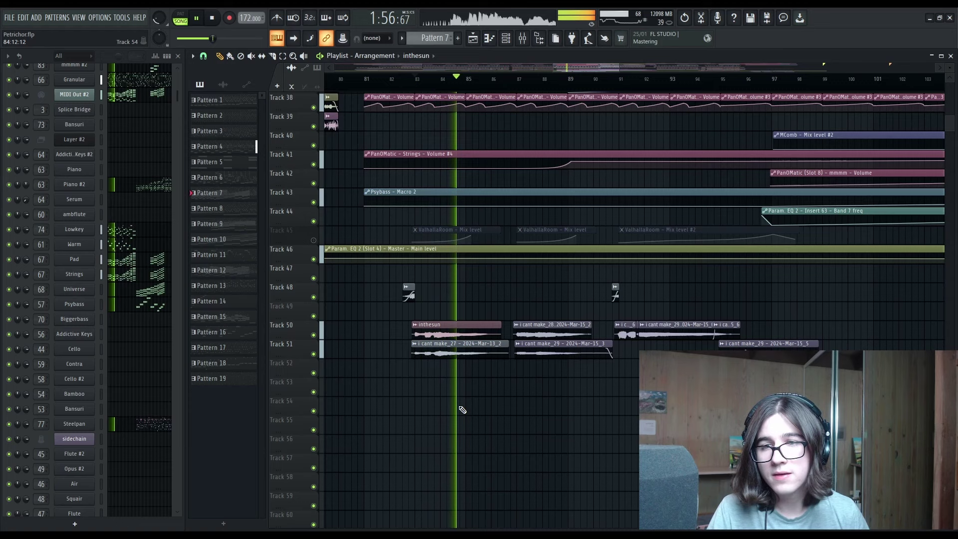
key("space")
Unmute the ValhallaRoom mix level automation on track 45, play the vocal passage with it, and stop
left_click(313, 240)
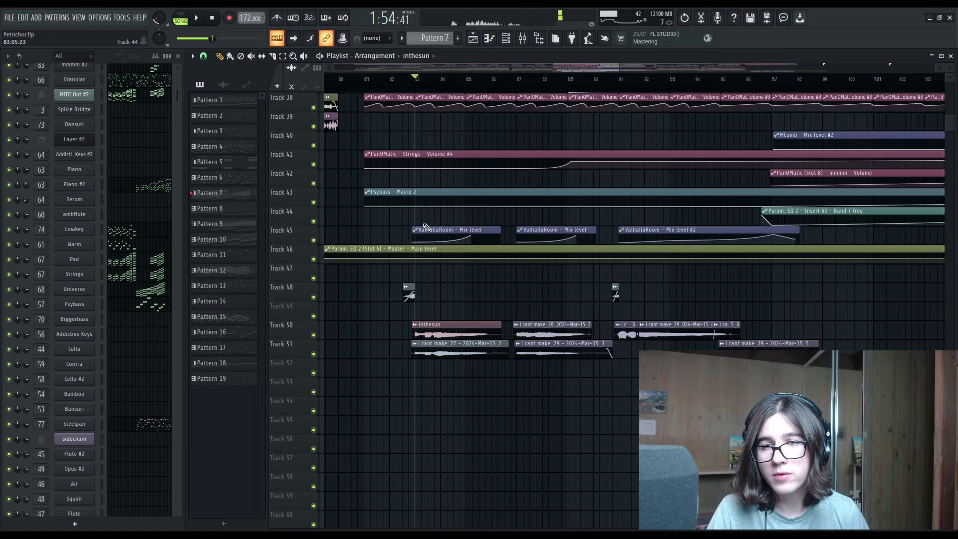
key("space")
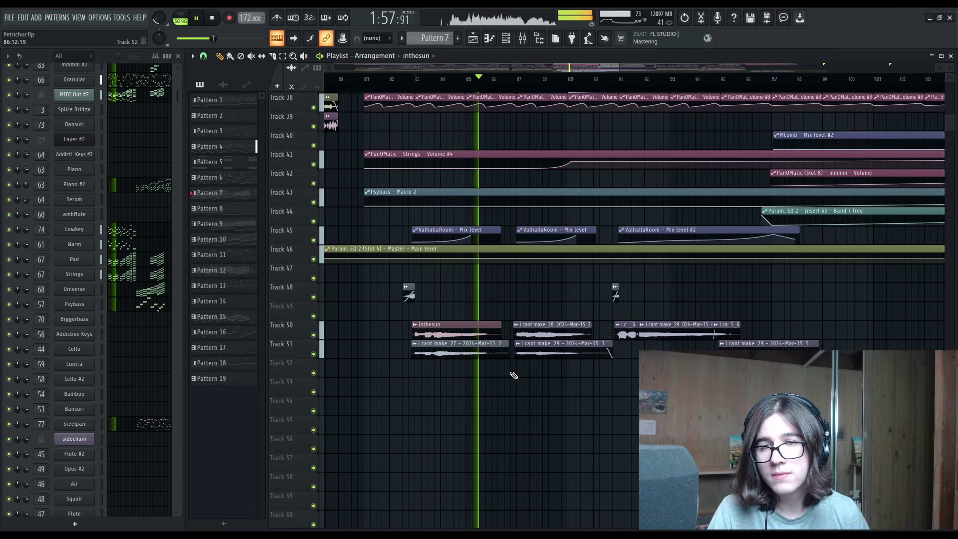
key("space")
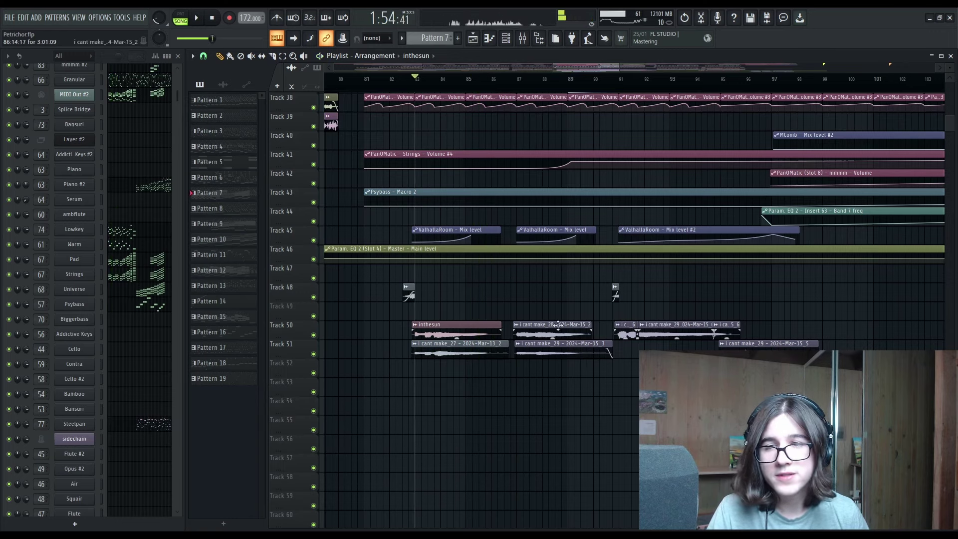
Isolate the vocal inserts in the mixer, play the passage from the inthesun clip while watching their meters, and stop
scroll(668, 189, "up", 4)
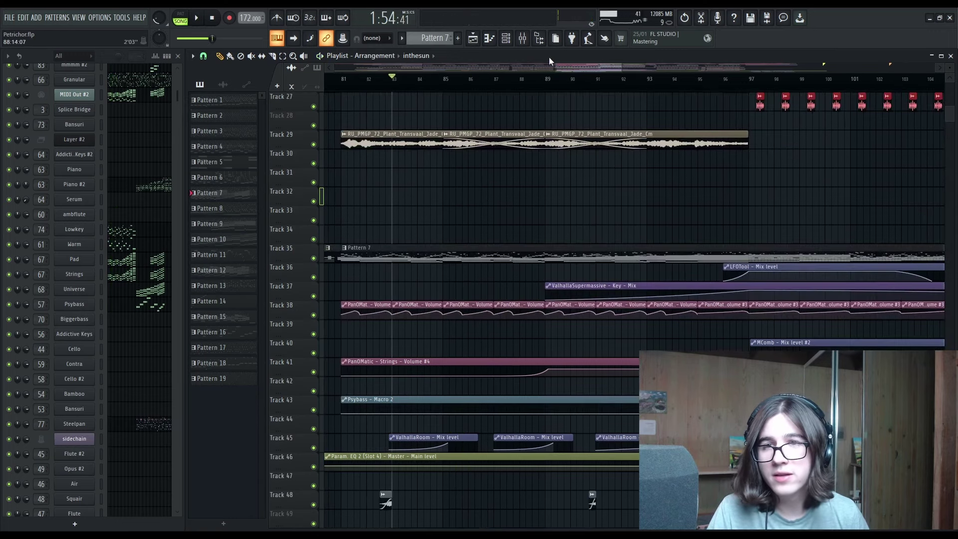
key("F9")
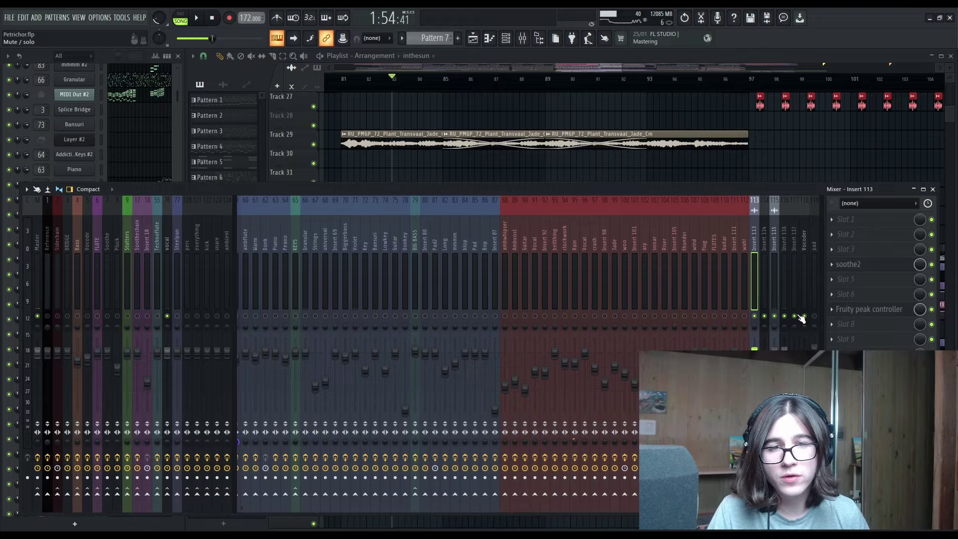
key("F9")
key("space")
scroll(550, 332, "down", 4)
left_click(523, 39)
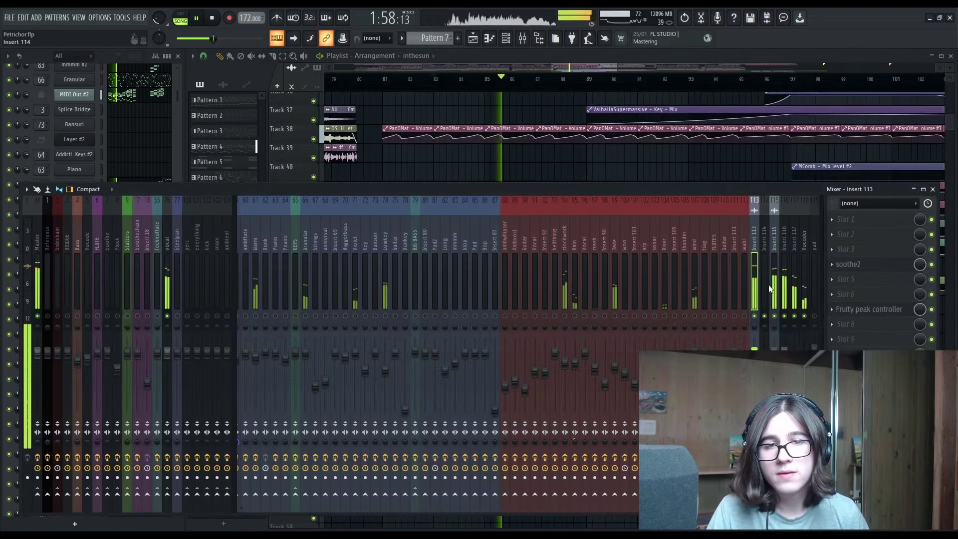
key("space")
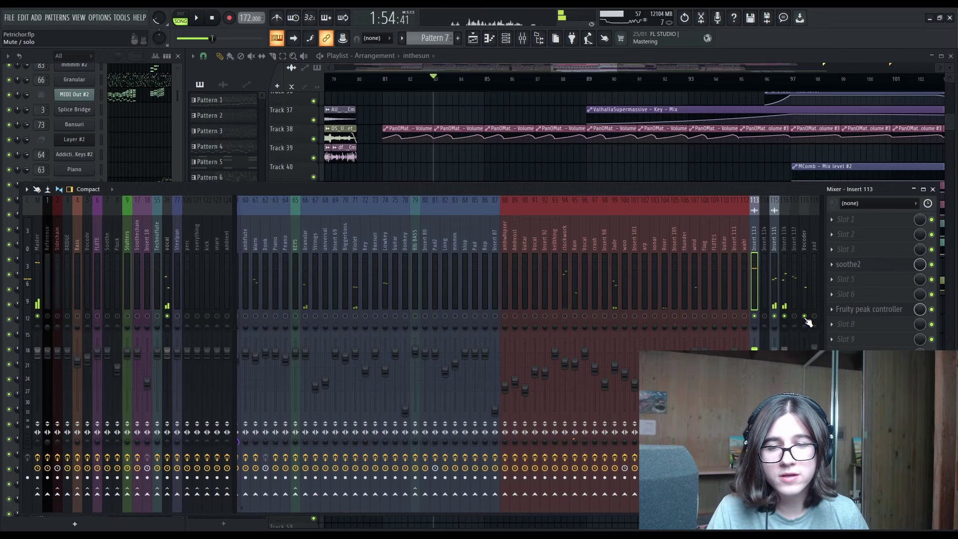
Replay the isolated vocal passage, select the Vocoder insert in the mixer, and stop
key("F9")
key("space")
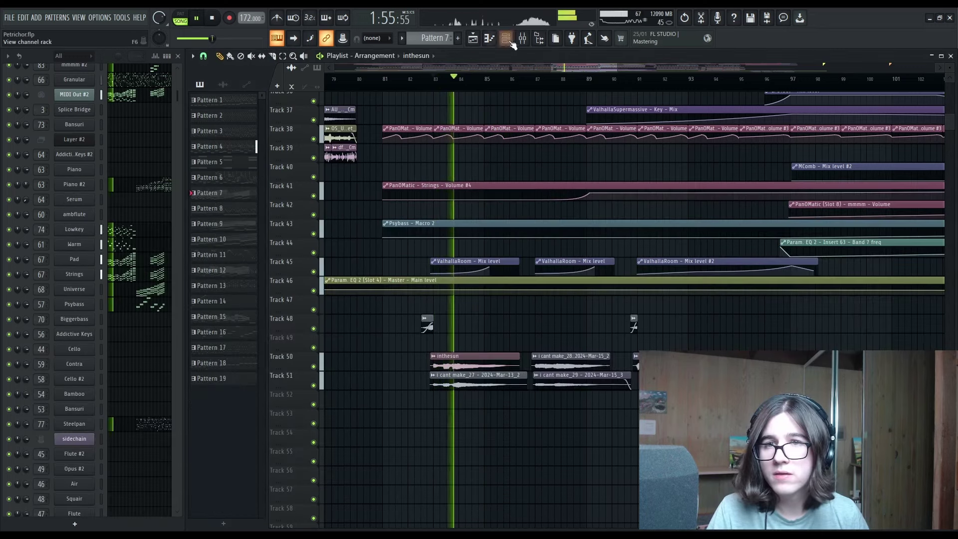
key("F9")
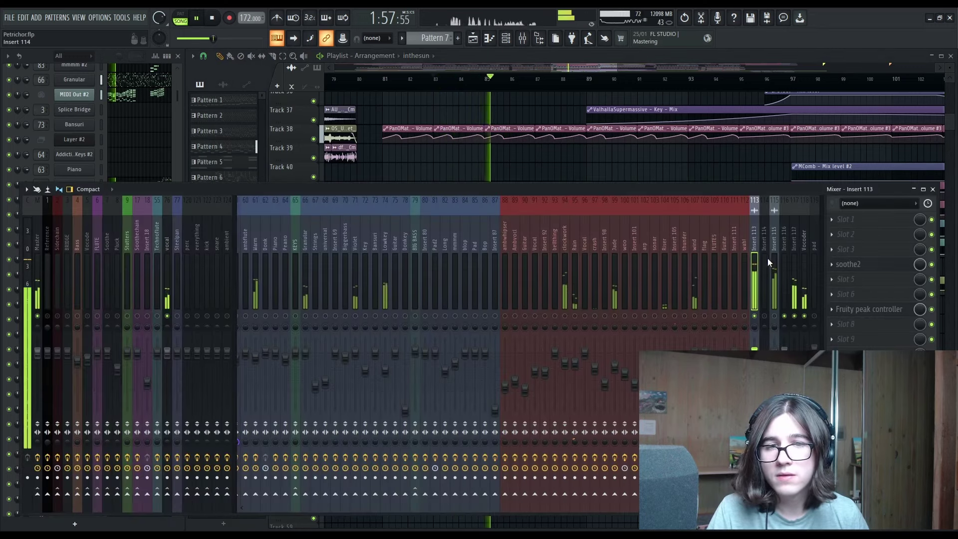
left_click(805, 268)
key("space")
Examine the Chroma effect on the Vocoder insert, and close the effect and the mixer
left_click(853, 235)
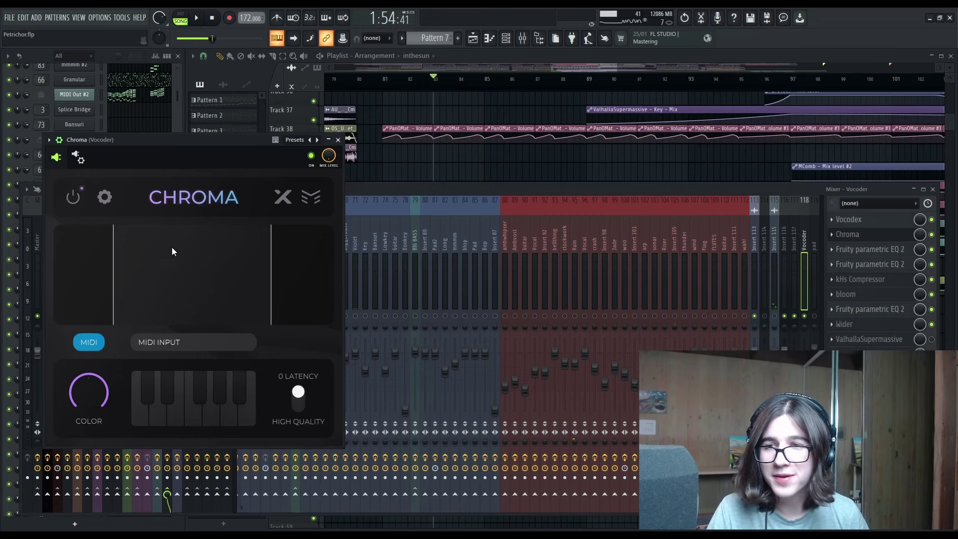
key("Escape")
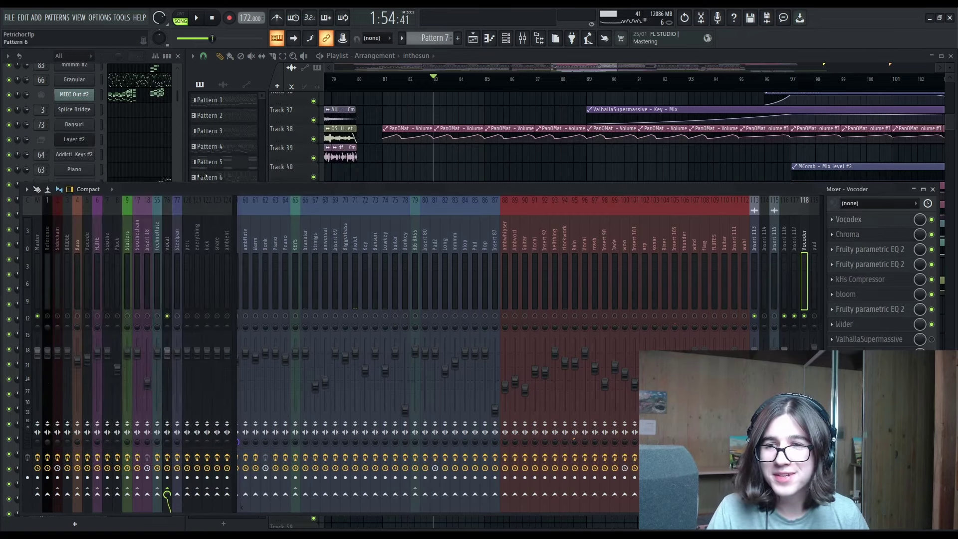
left_click(839, 238)
key("Escape")
key("Escape")
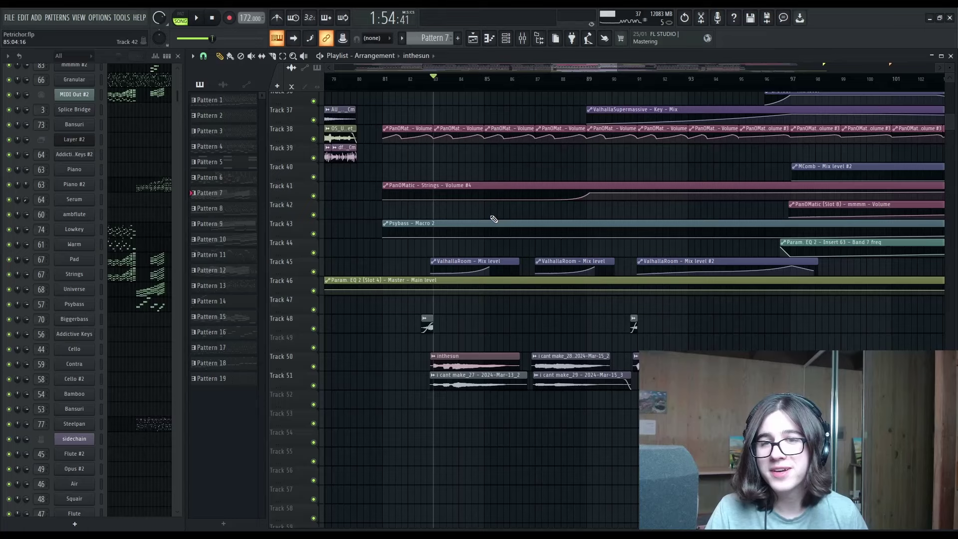
left_click(521, 44)
left_click(839, 237)
key("Escape")
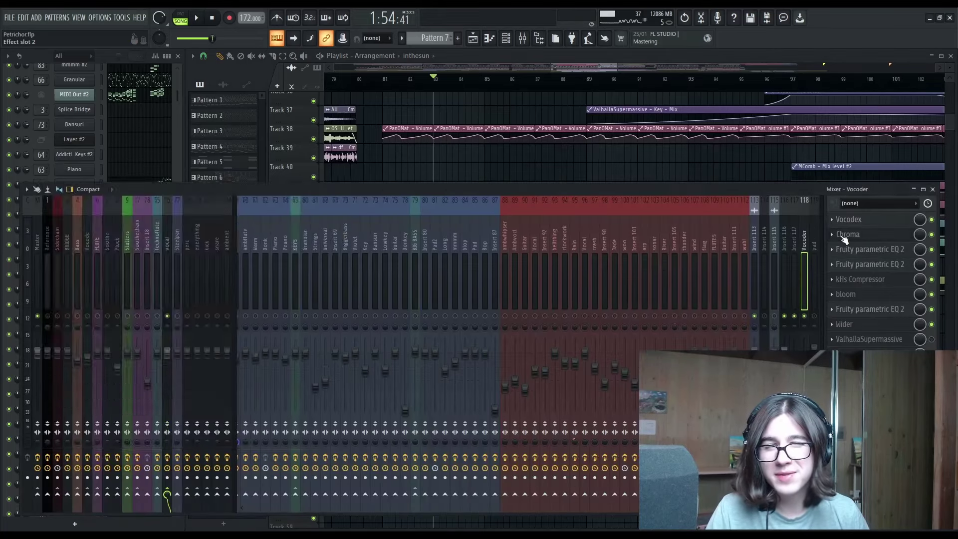
key("Escape")
left_click(523, 40)
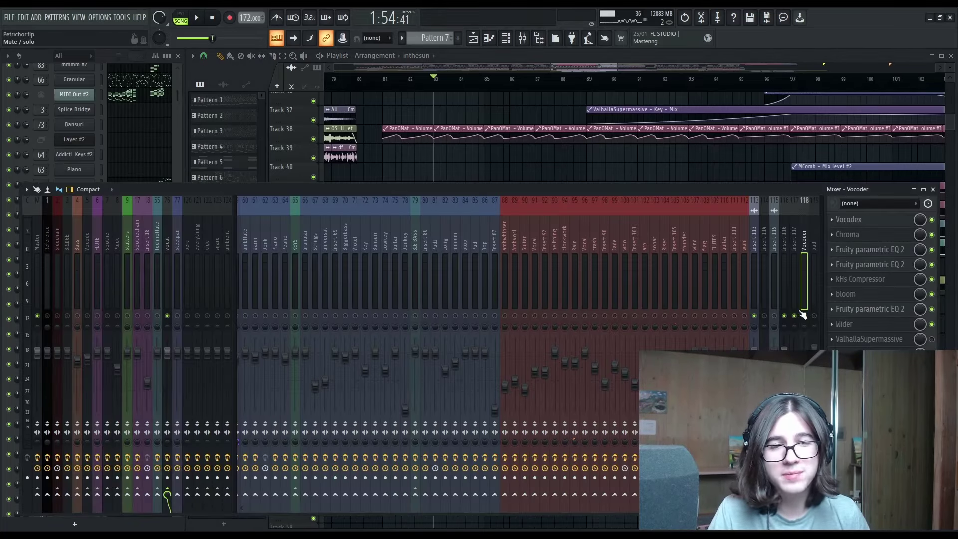
key("Escape")
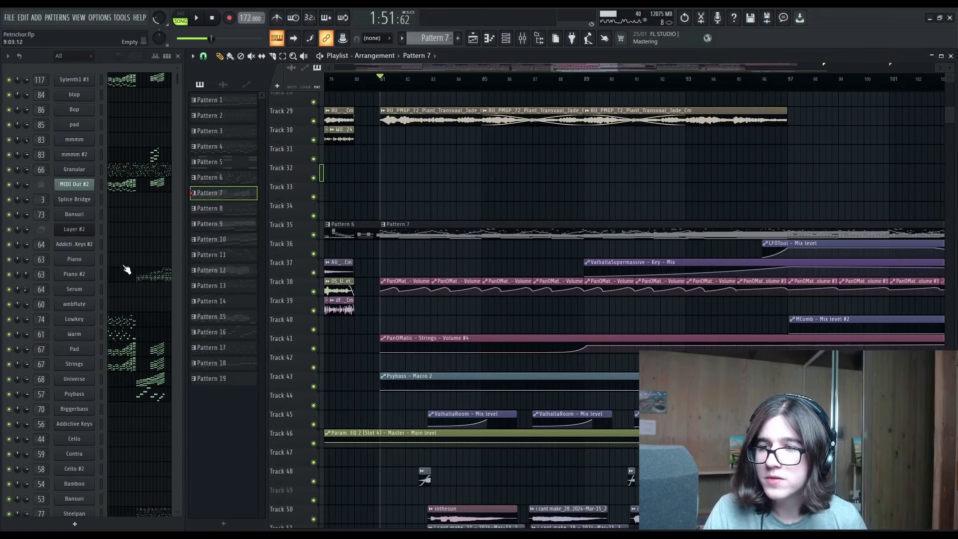
Show the Lowkey channel's Addictive Keys instrument and examine its Pattern 7 notes in the piano roll
left_click(97, 324)
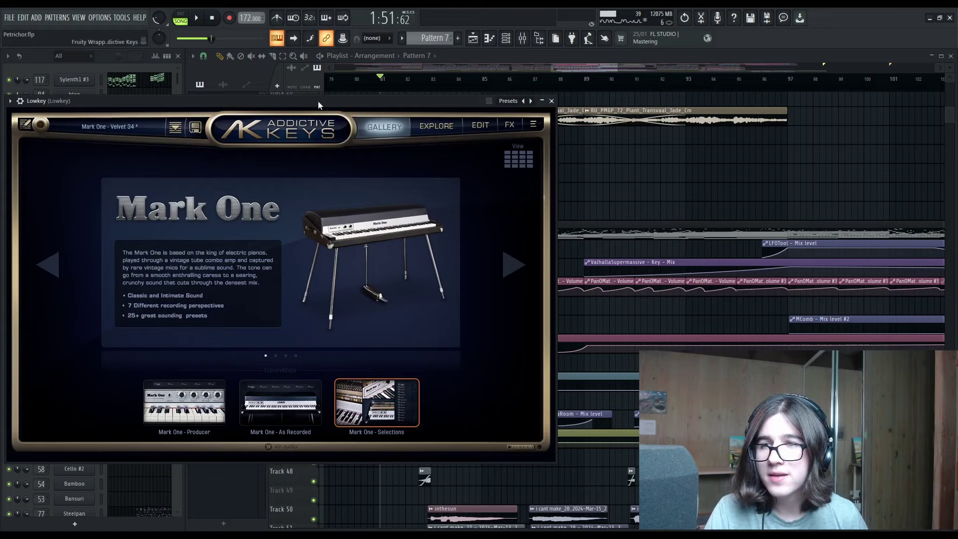
left_click_drag(319, 102, 585, 131)
left_click(83, 320)
left_click(119, 320)
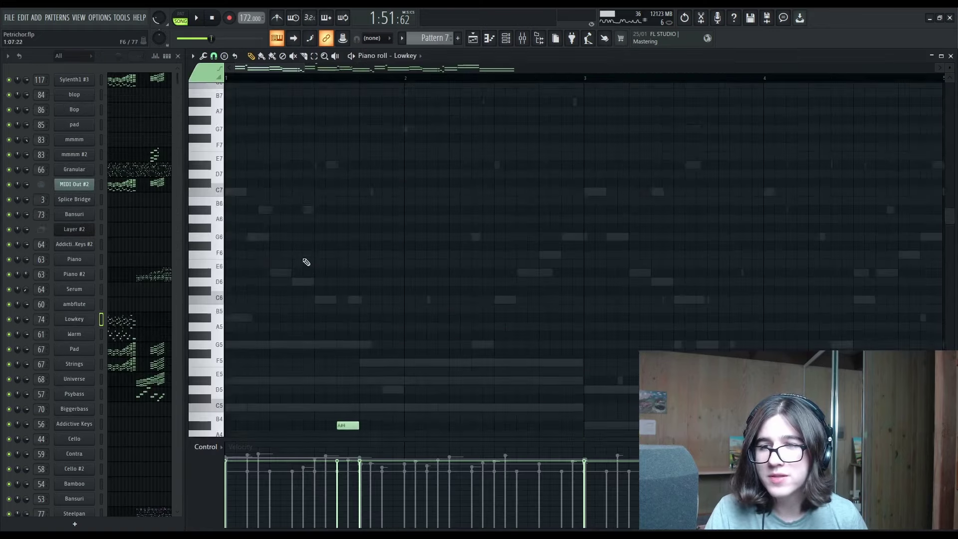
scroll(513, 344, "down", 8)
scroll(522, 259, "down", 4)
left_click_drag(522, 248, 475, 374)
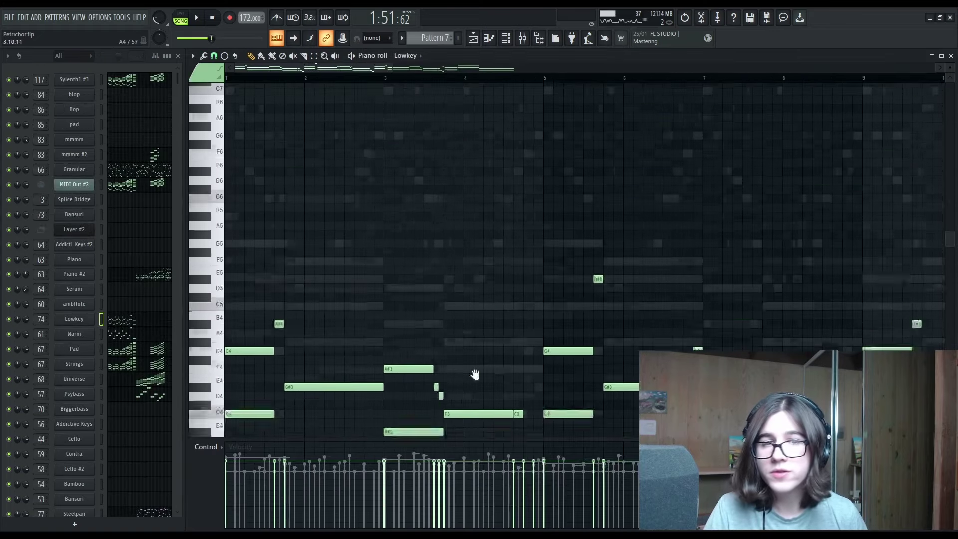
Check the Lowkey insert in the mixer, close the mixer, and examine the full length of Lowkey's Pattern 7 notes
left_click_drag(475, 374, 474, 385)
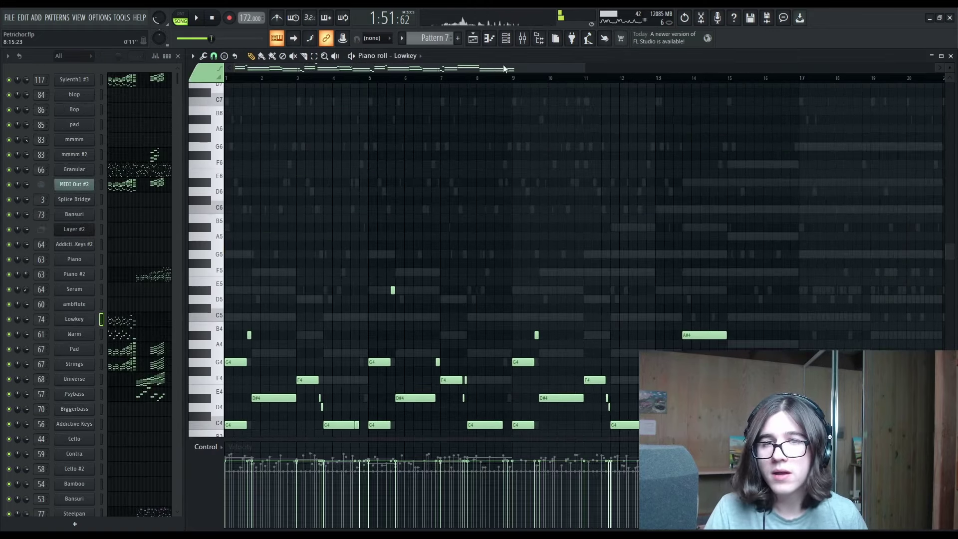
left_click(522, 38)
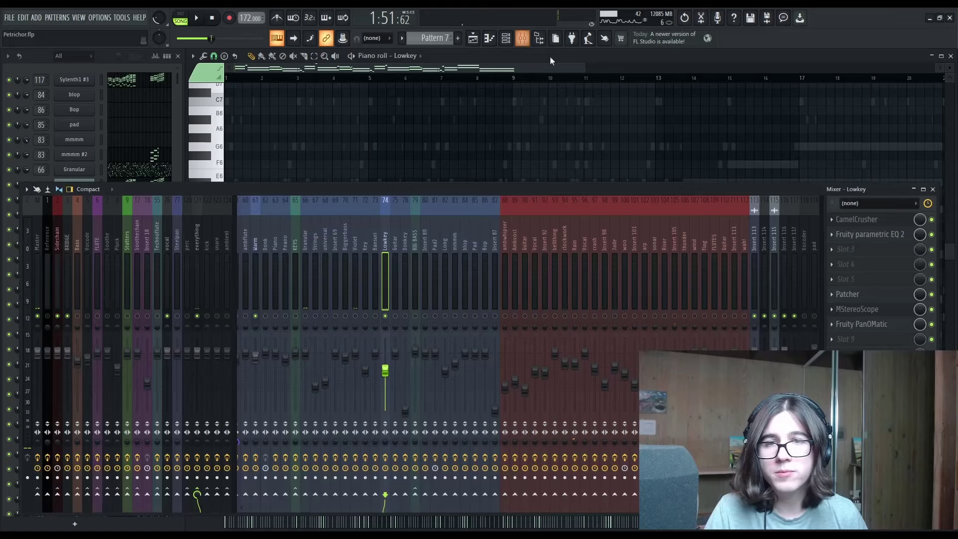
left_click(933, 189)
scroll(496, 70, "down", 5)
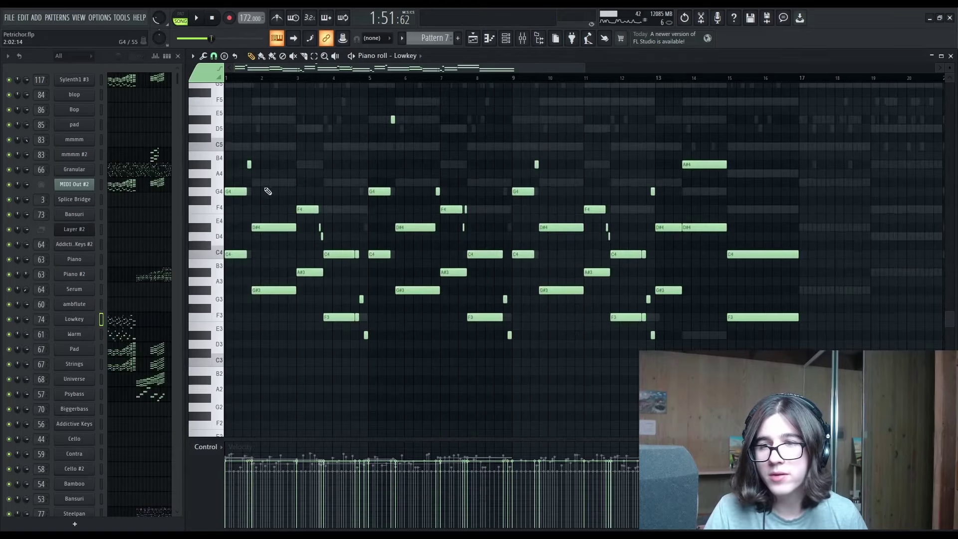
scroll(236, 226, "up", 3)
Play the arrangement from the start of Pattern 7 at bar 81 to about bar 89, and stop
key("F5")
key("space")
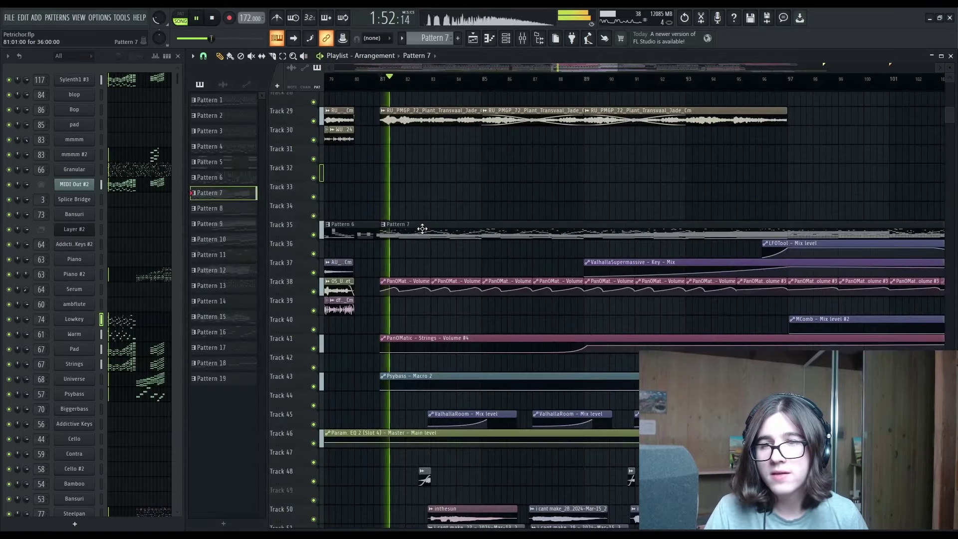
scroll(439, 209, "down", 3)
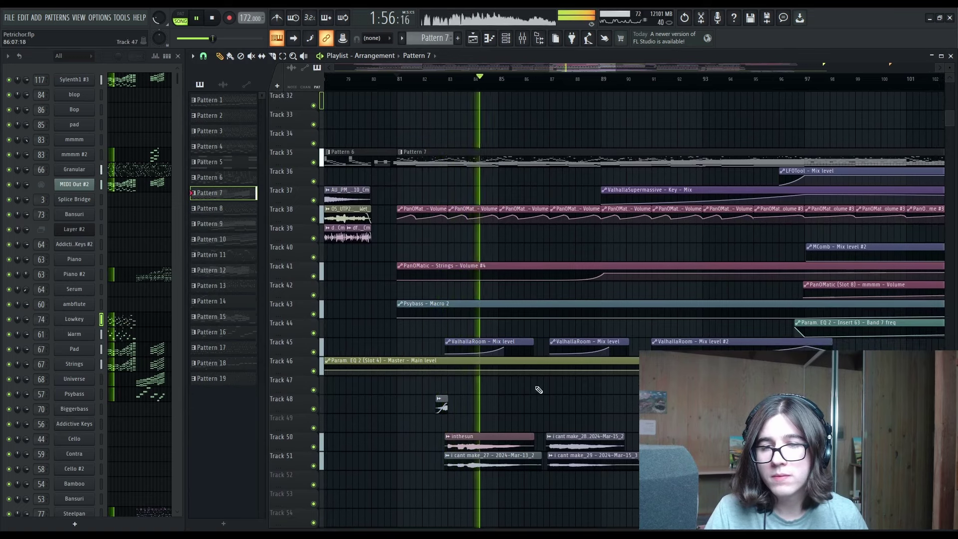
scroll(539, 390, "down", 3)
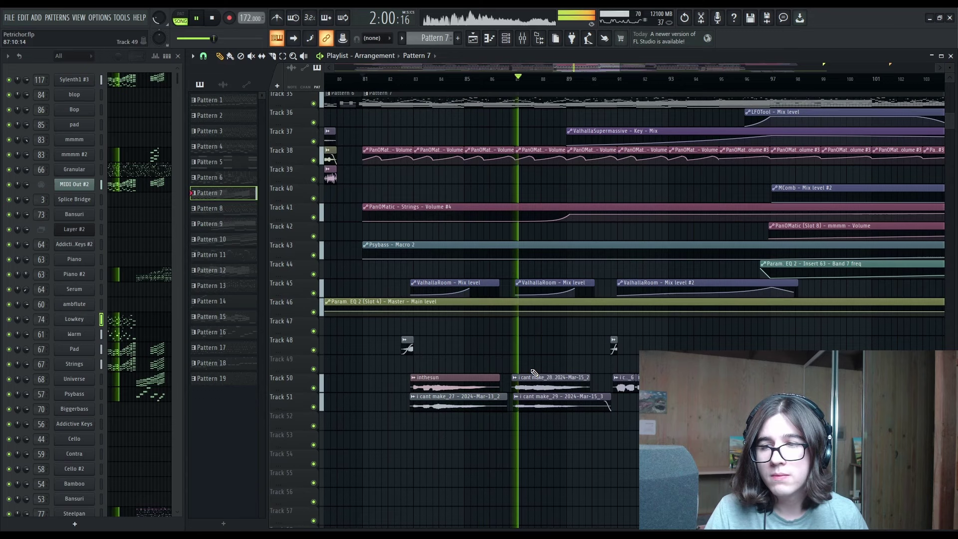
left_click_drag(565, 350, 536, 358)
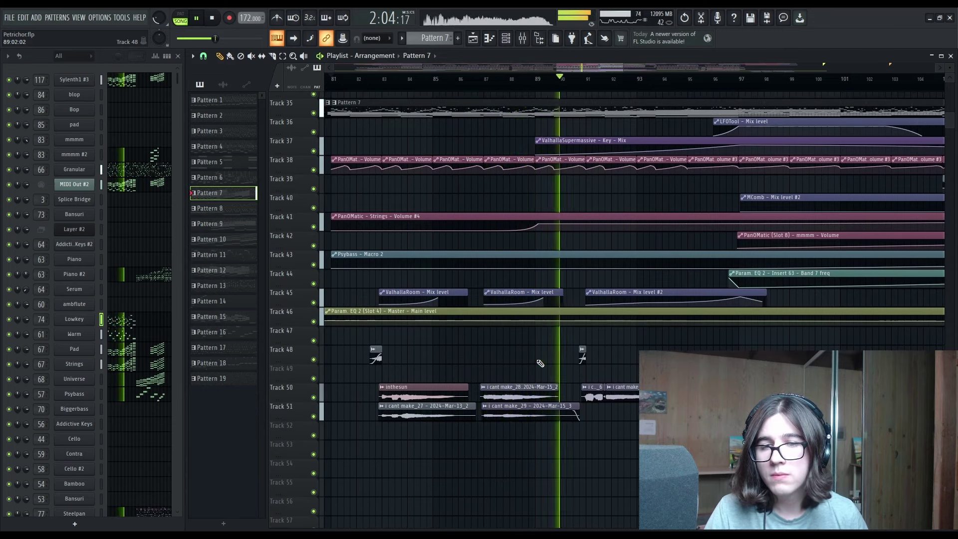
key("space")
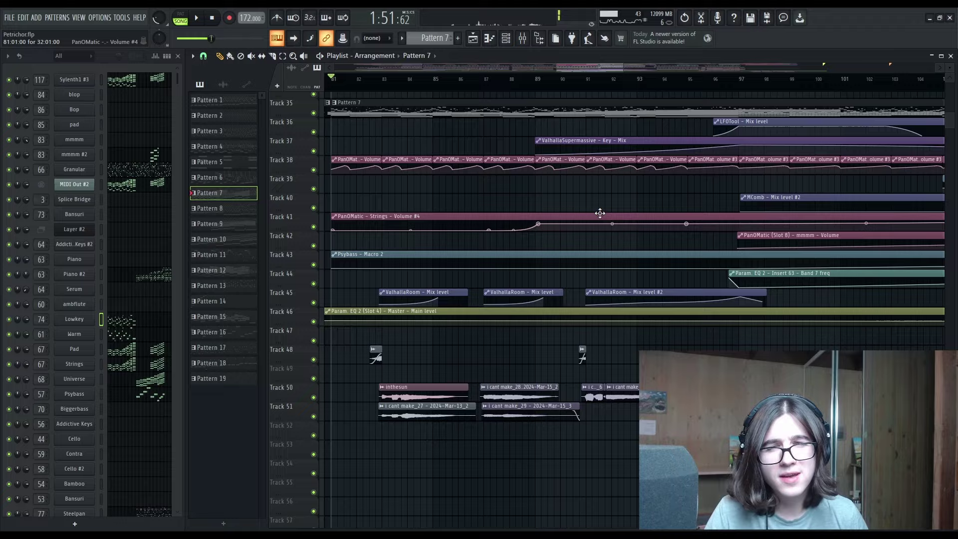
Look through Pattern 7's channels and examine the opening bars of the Granular channel's notes in the piano roll
scroll(600, 213, "up", 4)
scroll(490, 275, "down", 3)
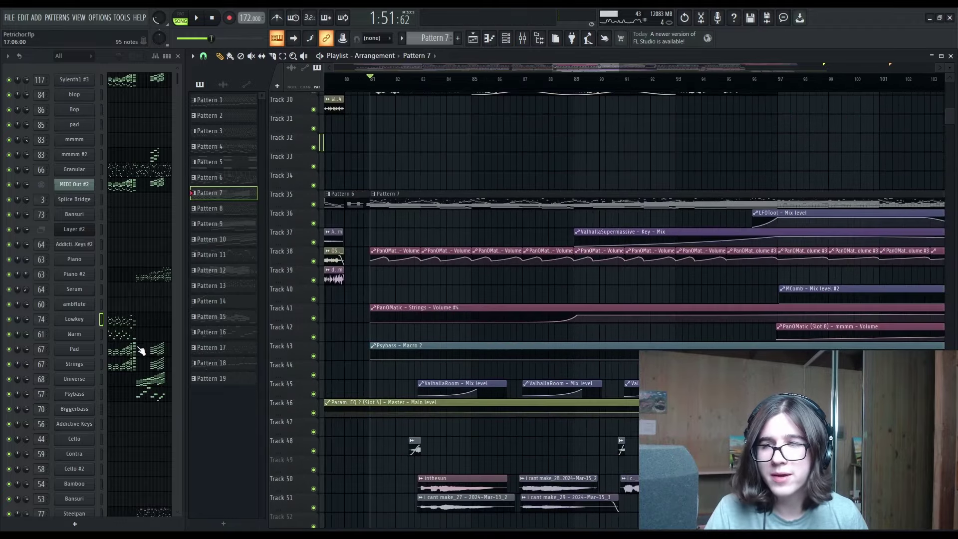
scroll(140, 354, "down", 2)
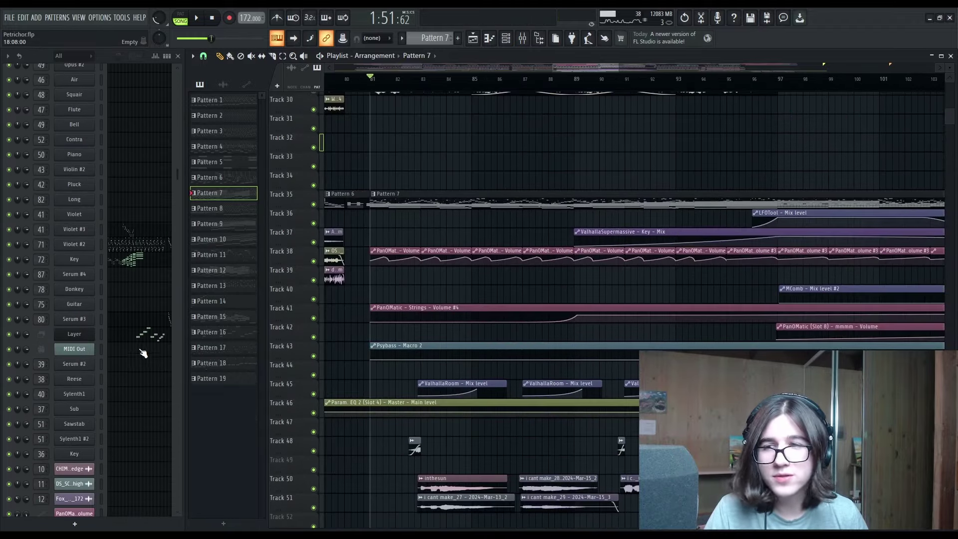
key("F9")
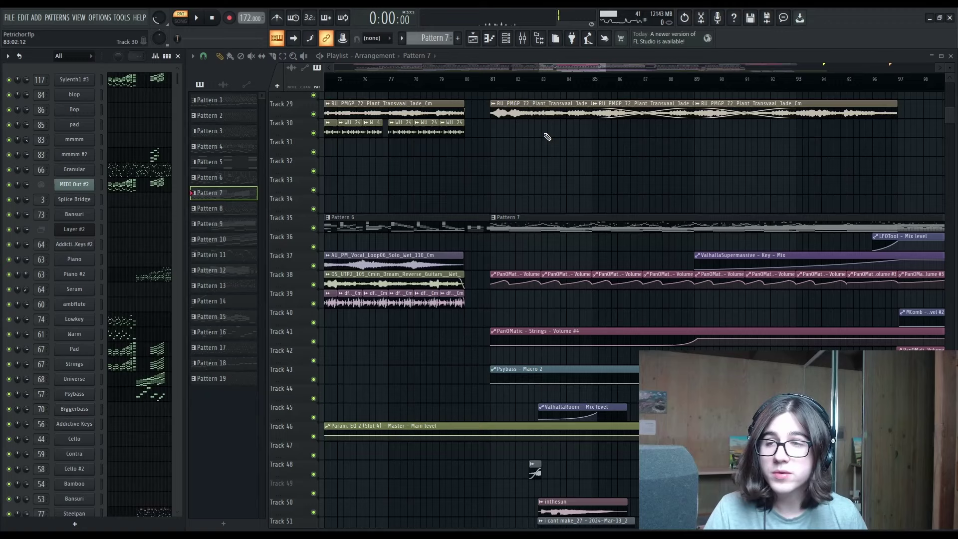
left_click(116, 175)
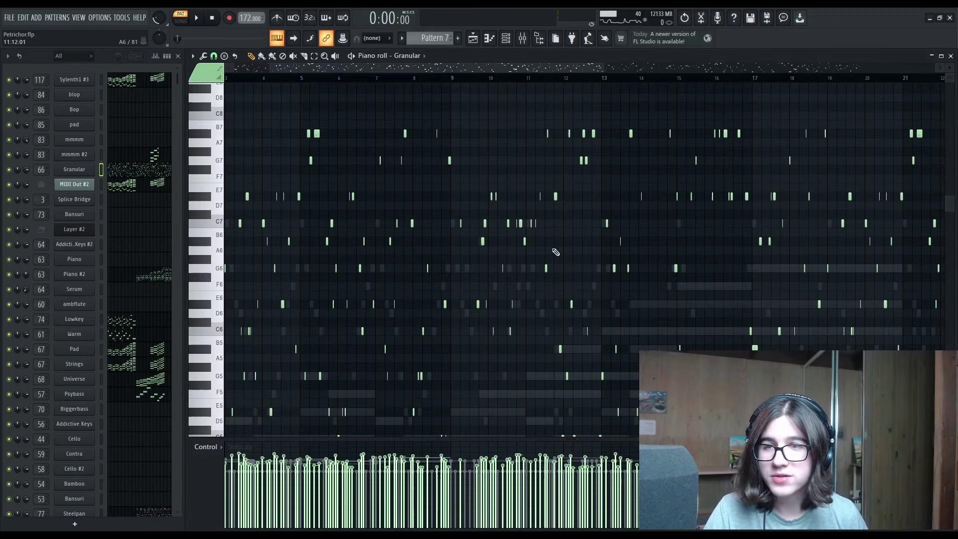
left_click_drag(435, 300, 299, 296)
scroll(293, 297, "up", 4)
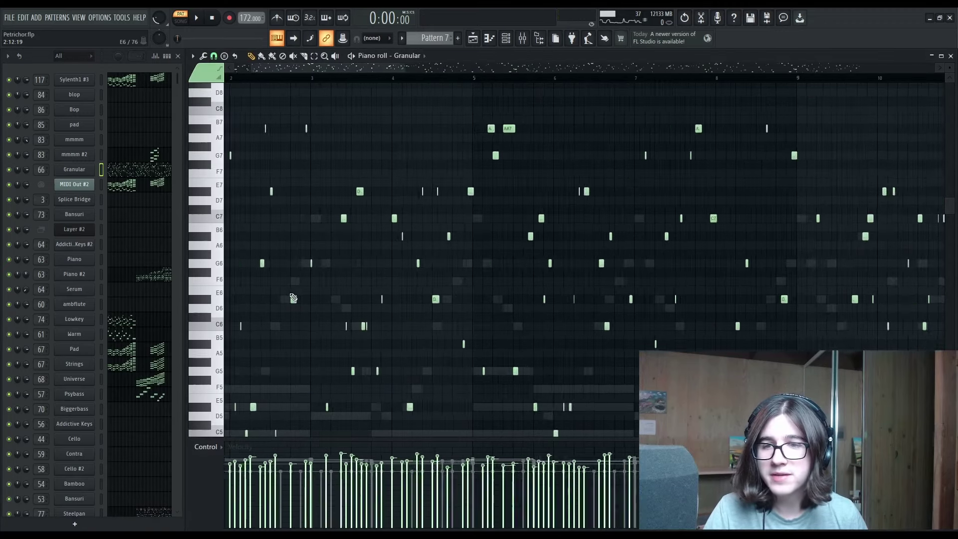
scroll(293, 298, "up", 3)
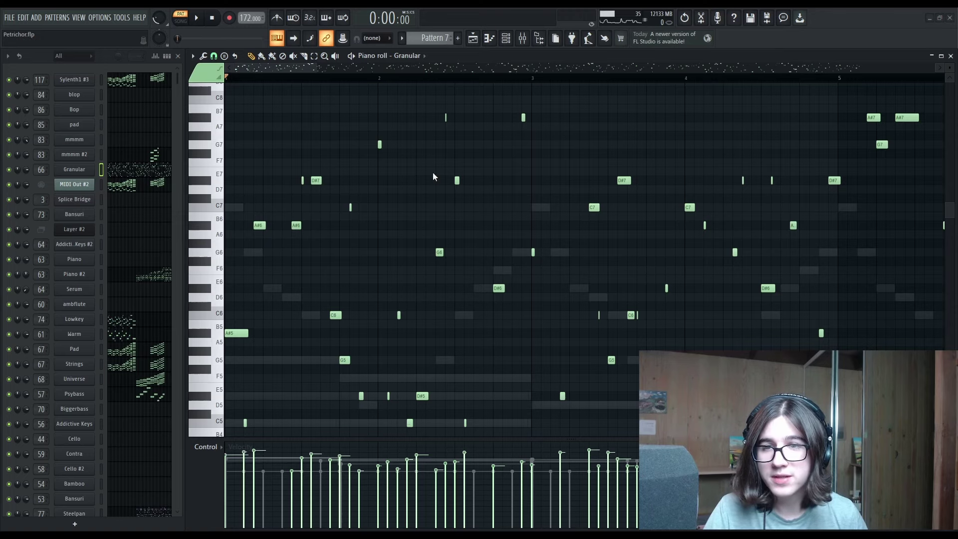
Create a new pattern, generate random notes for its Granular channel with the piano roll randomizer, and play them
left_click(458, 39)
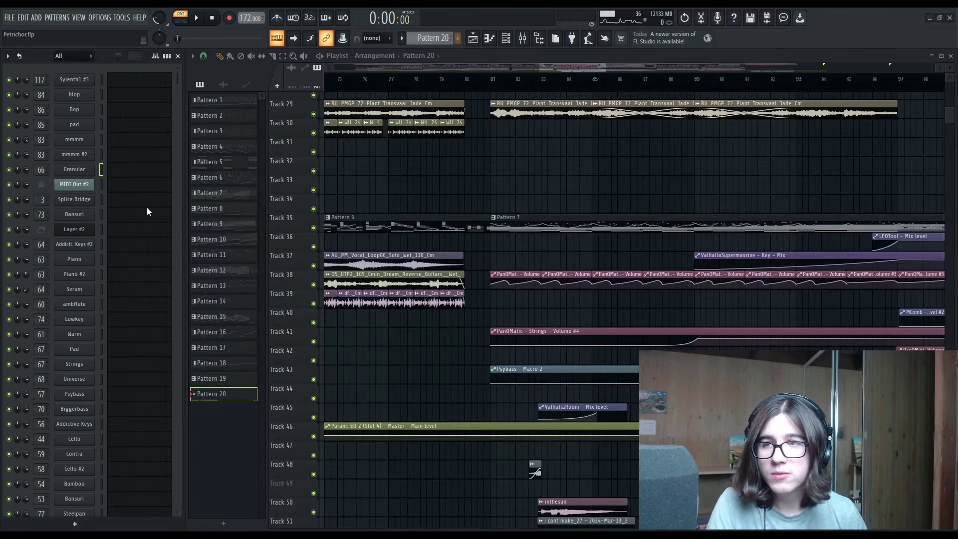
left_click(117, 176)
key("alt+r")
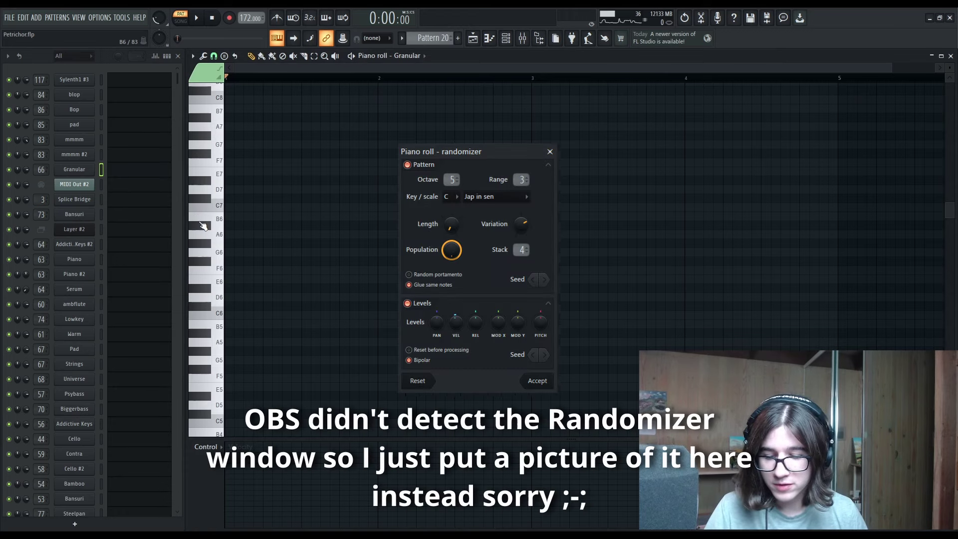
key("alt+r")
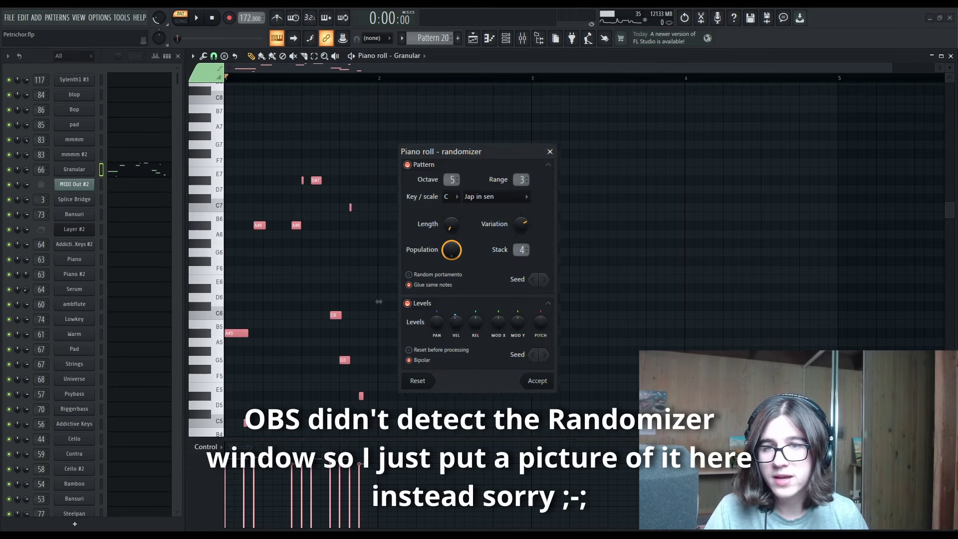
key("space")
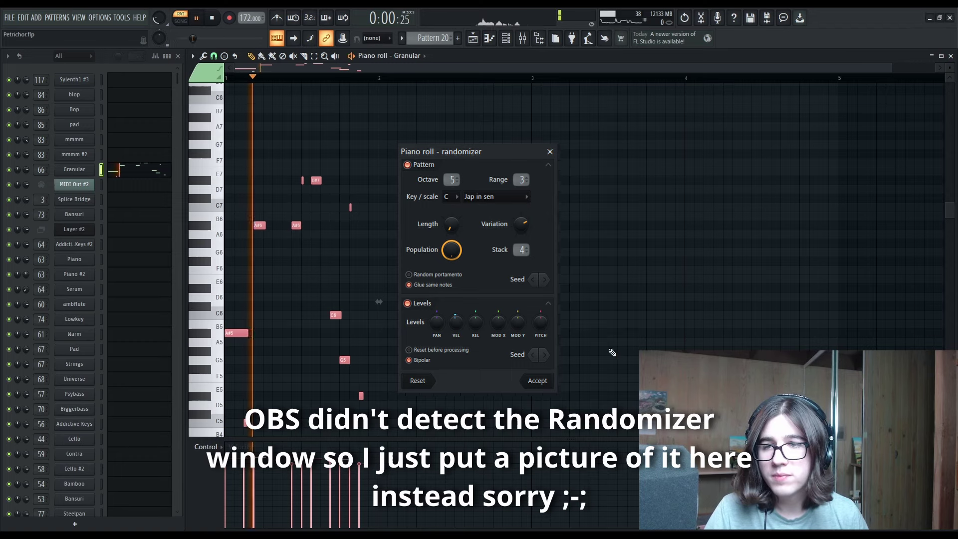
key("space")
Make the randomized Granular notes denser with a stack of 4, audition them, and set the scale to Jap in sen
left_click(87, 171)
key("Escape")
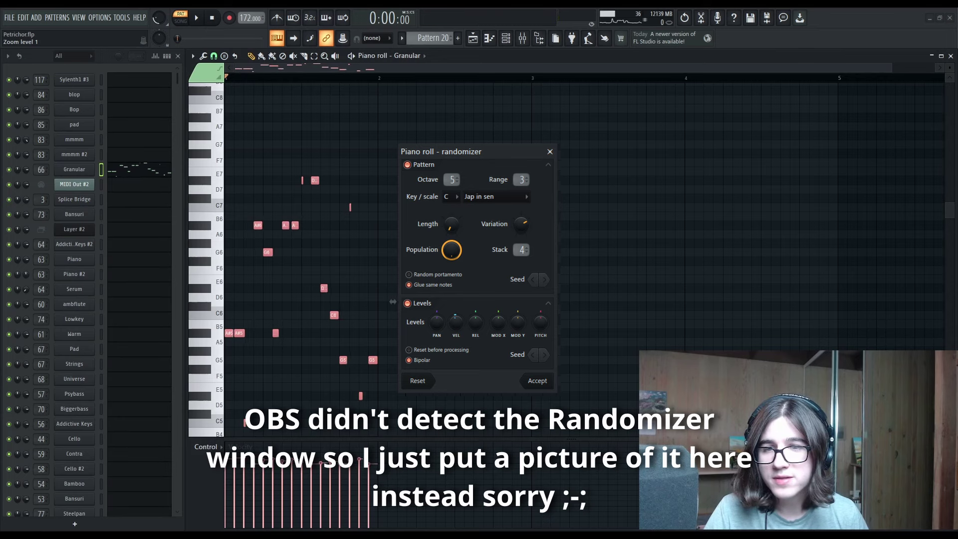
left_click_drag(392, 301, 393, 270)
key("space")
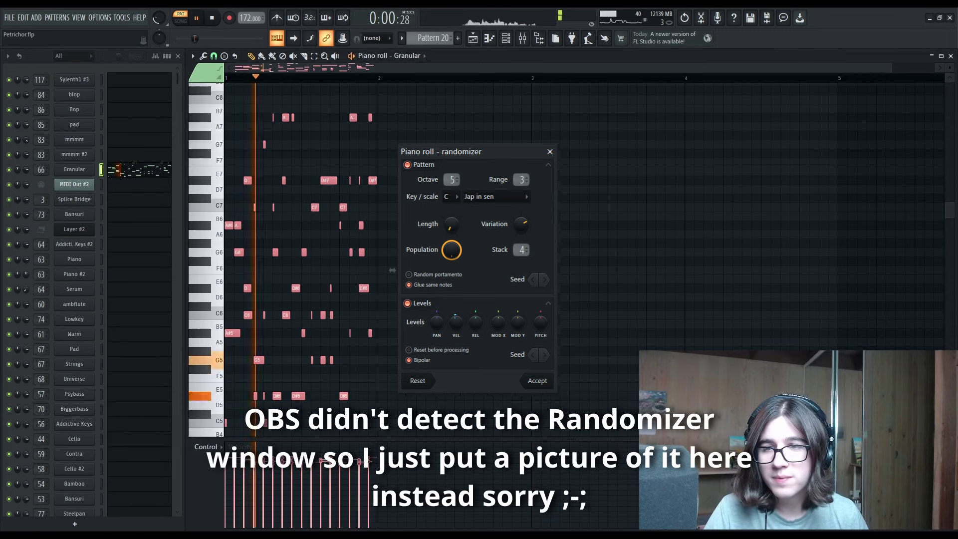
key("space")
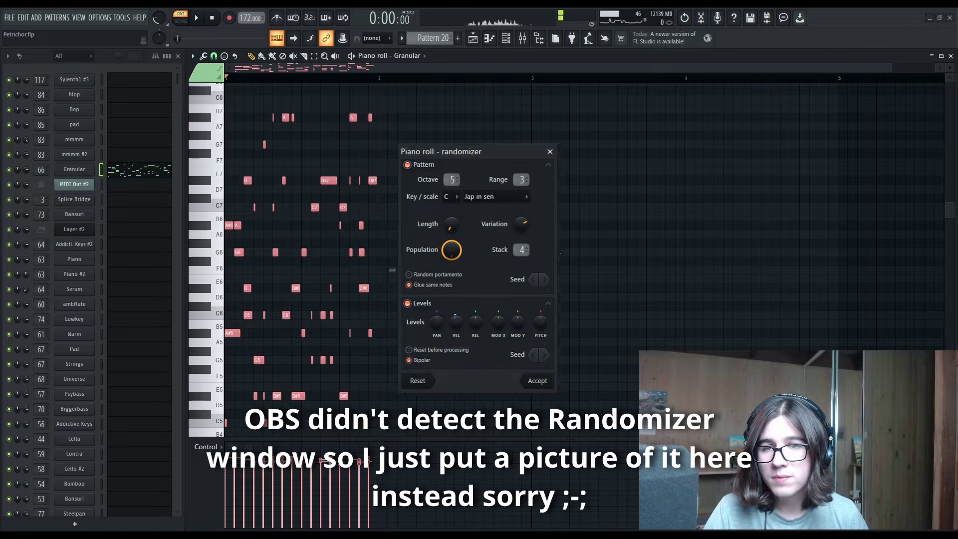
left_click(537, 369)
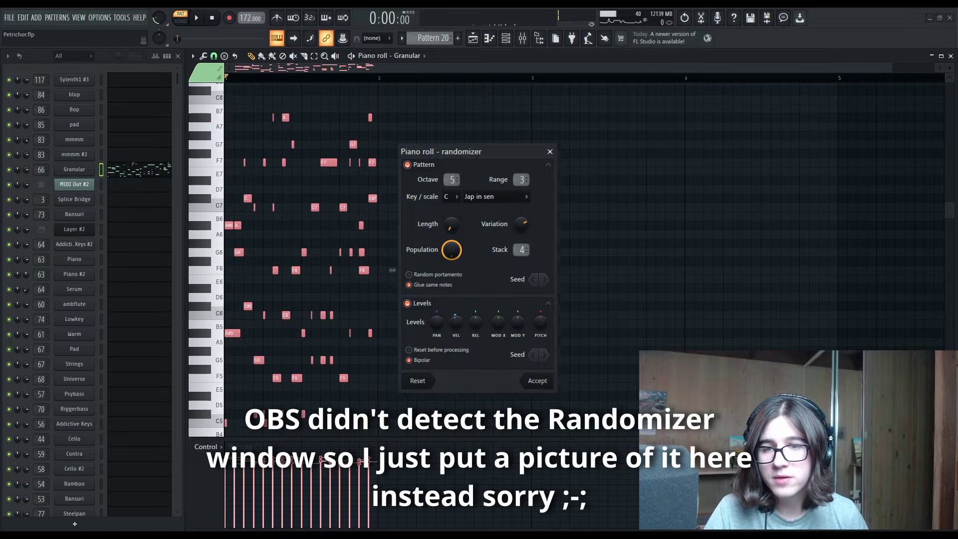
key("space")
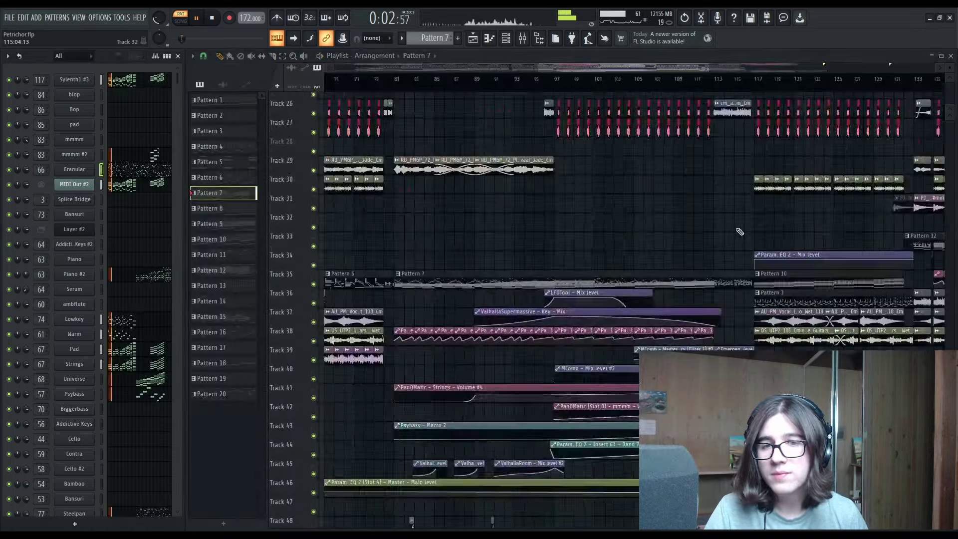
Enlarge and solo Track 4, and play its i cant make_33 clip from about bar 157
scroll(554, 292, "up", 3)
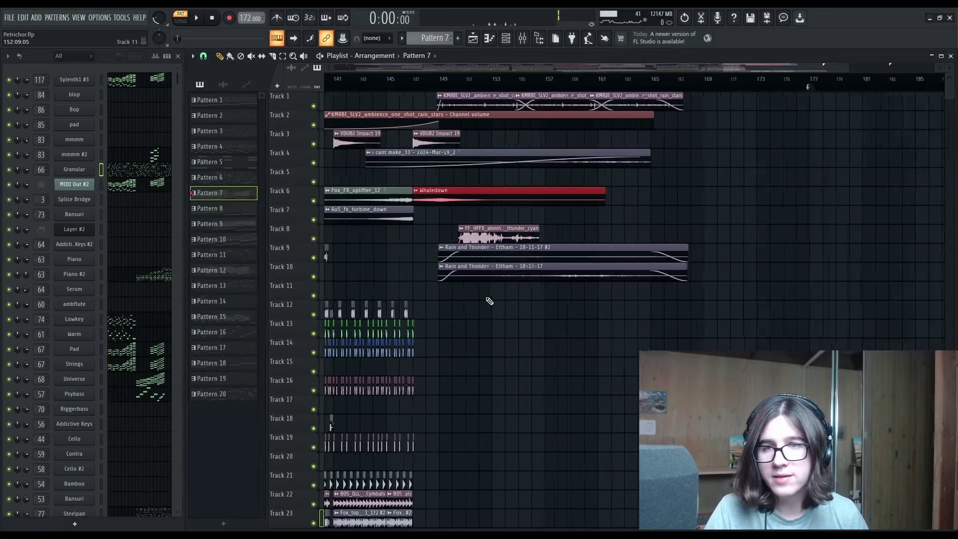
left_click(441, 156)
left_click_drag(280, 167, 295, 261)
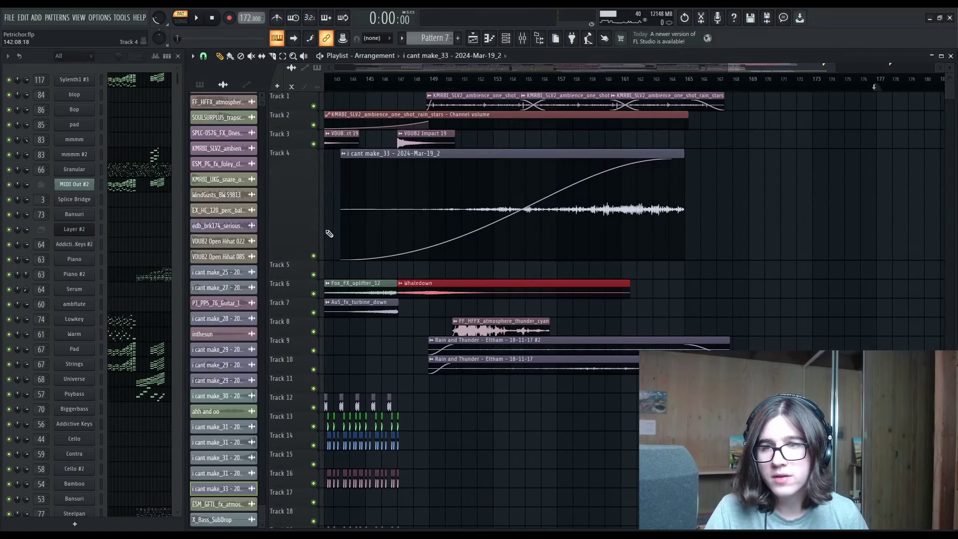
right_click(313, 256)
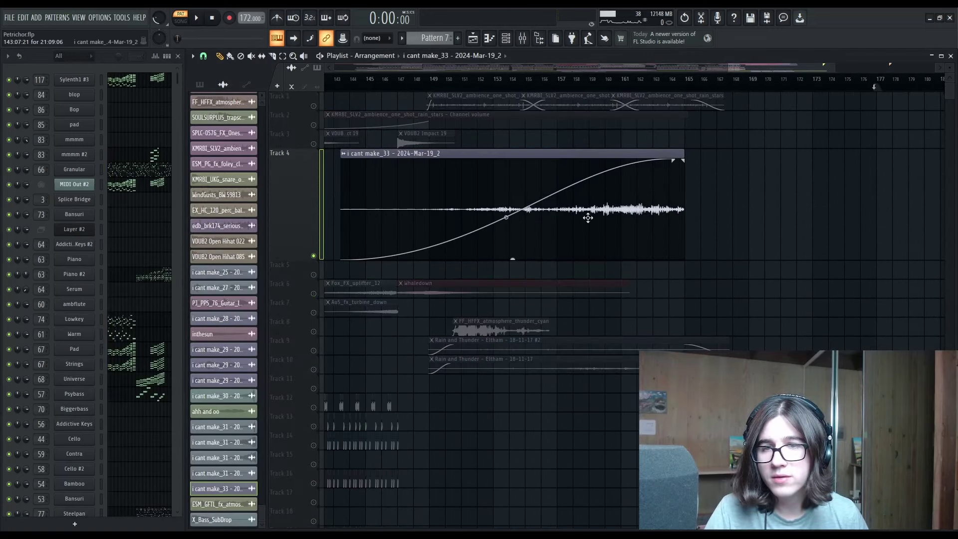
left_click(568, 87)
key("space")
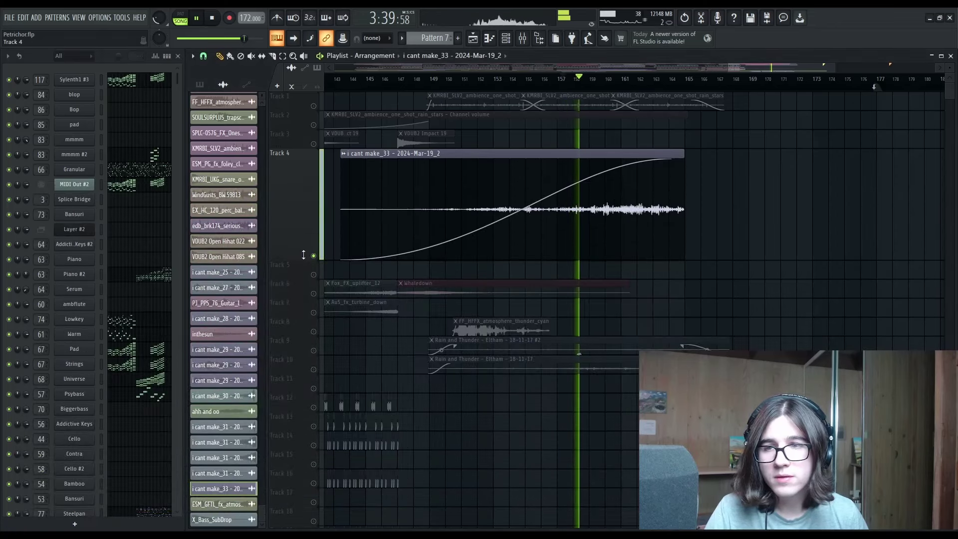
Raise the gain of the i cant make_33 clip on Track 4 to 11.0 dB during playback
scroll(676, 268, "up", 5)
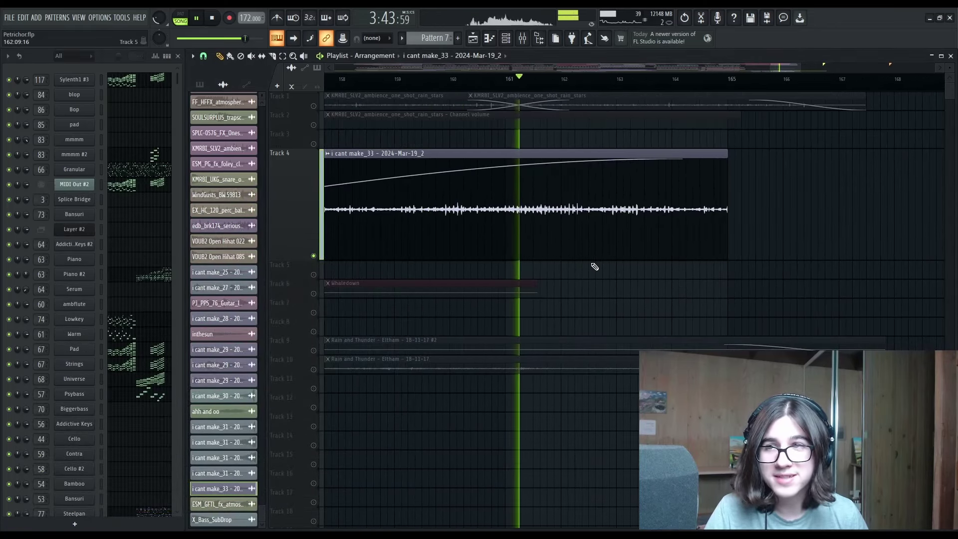
left_click_drag(526, 259, 526, 237)
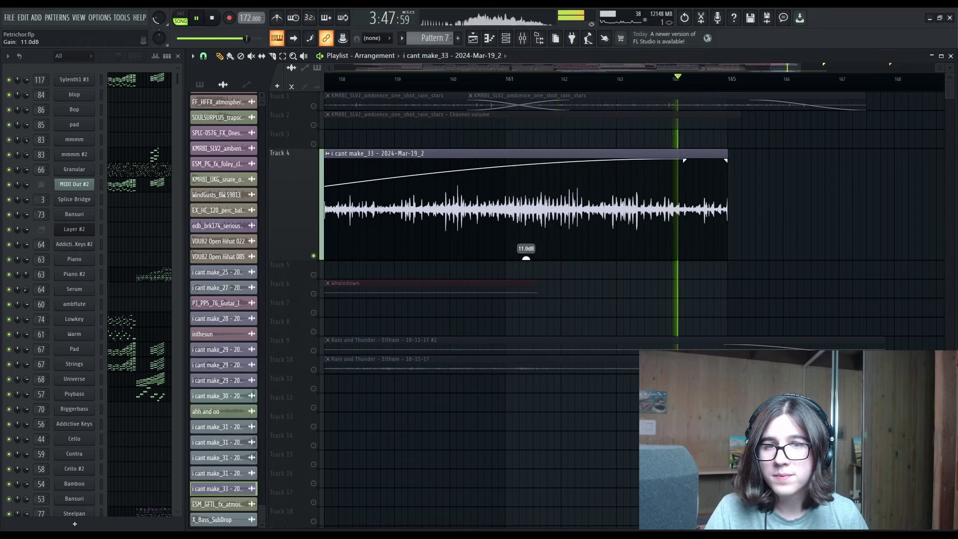
scroll(372, 281, "down", 2)
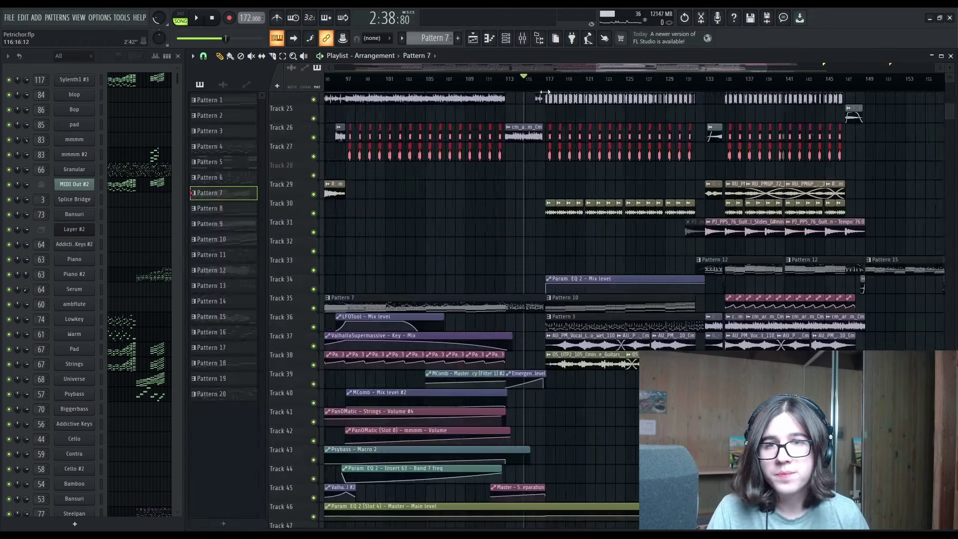
Select the Pattern 10 clip on Track 35 and move the playback position to bar 117
scroll(533, 213, "up", 4)
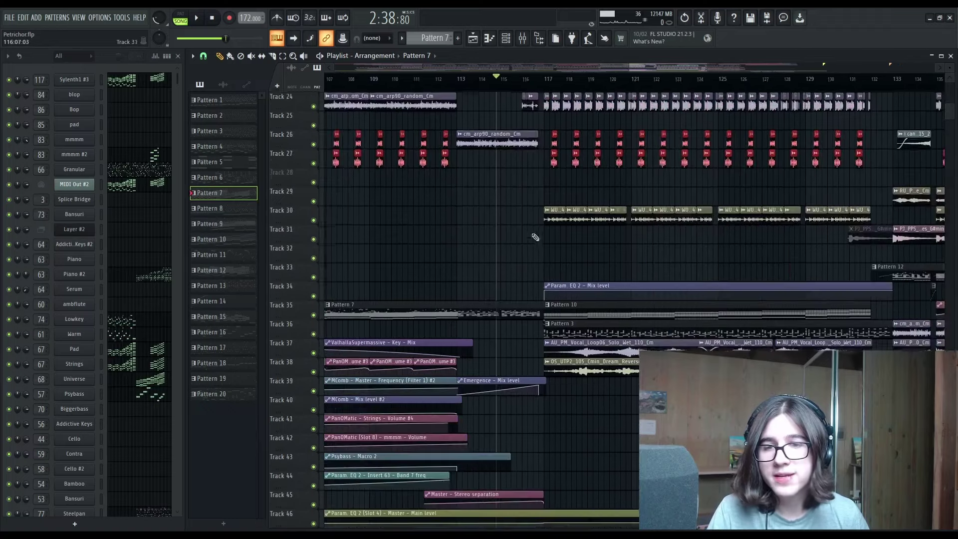
left_click(554, 323)
left_click(566, 313)
left_click_drag(655, 324, 550, 332)
scroll(446, 115, "down", 1)
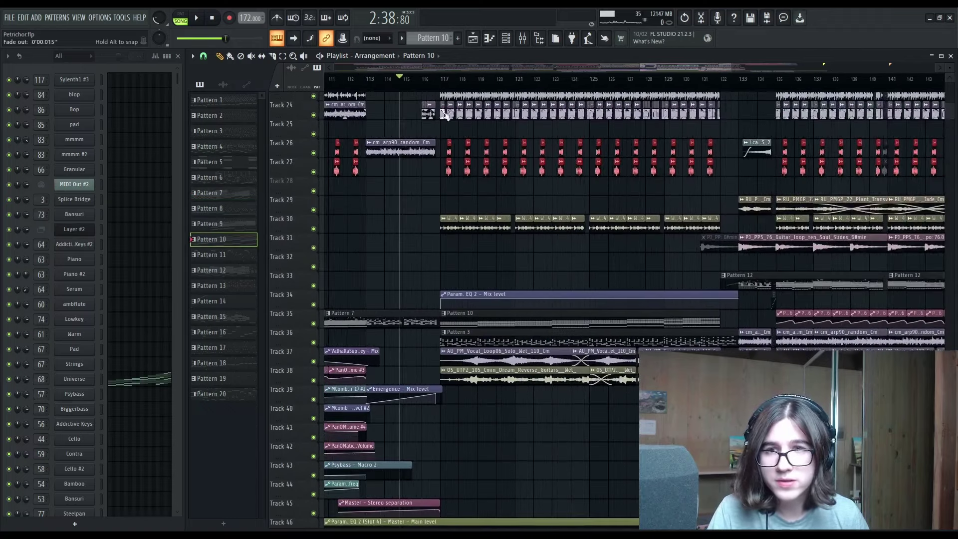
left_click(443, 78)
Show Pattern 3's Flute channel, check its mixer insert, and display its notes in the piano roll
scroll(149, 300, "down", 6)
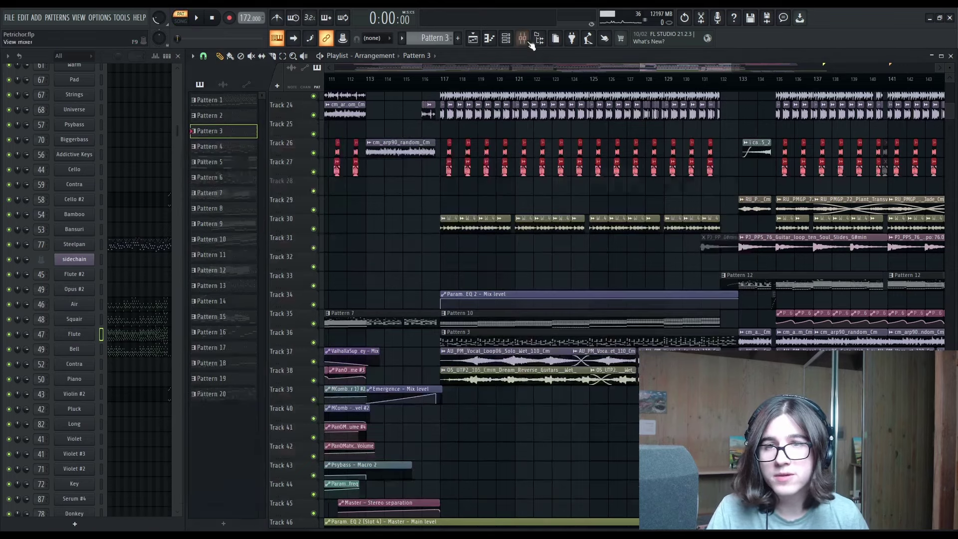
left_click(522, 38)
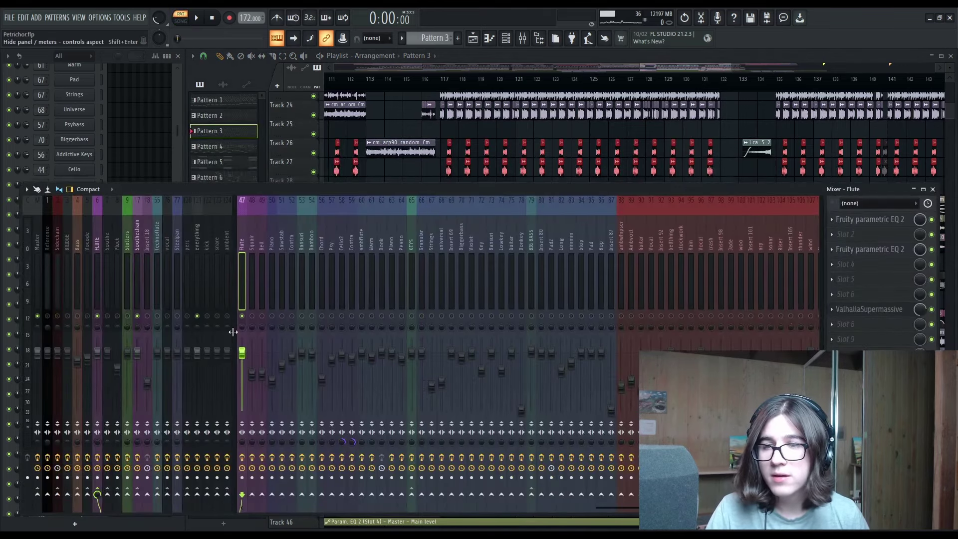
key("F9")
left_click(115, 339)
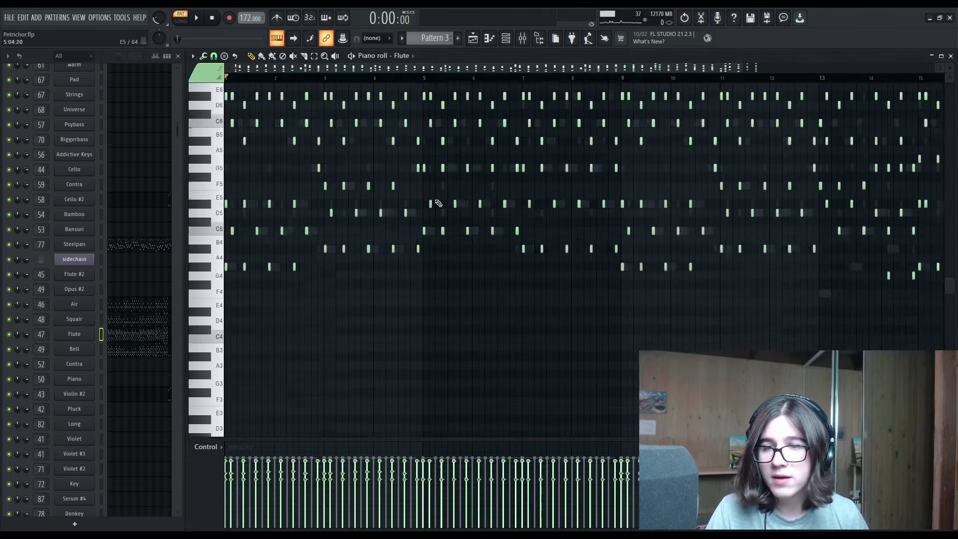
Play Pattern 3 and follow the Flute channel's full range of notes in the piano roll
scroll(395, 297, "up", 2)
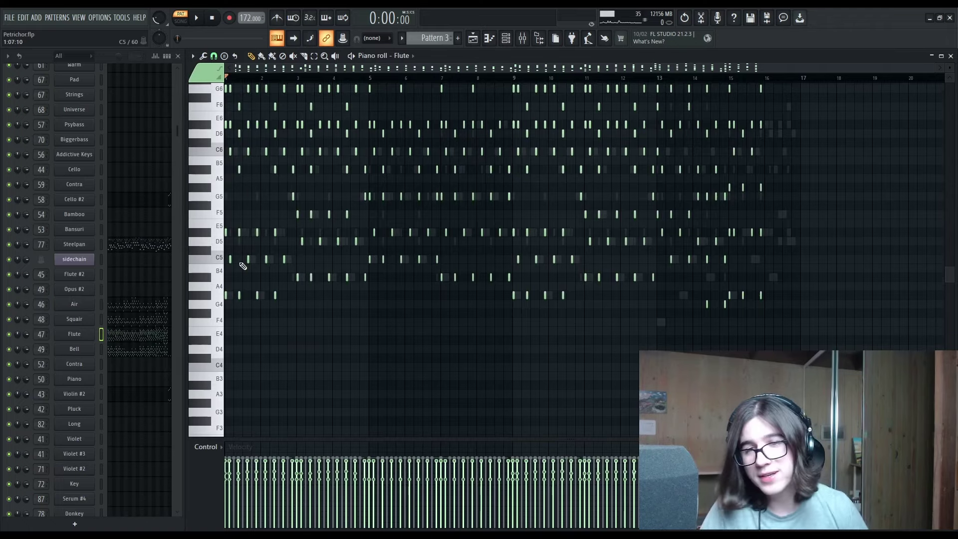
key("F5")
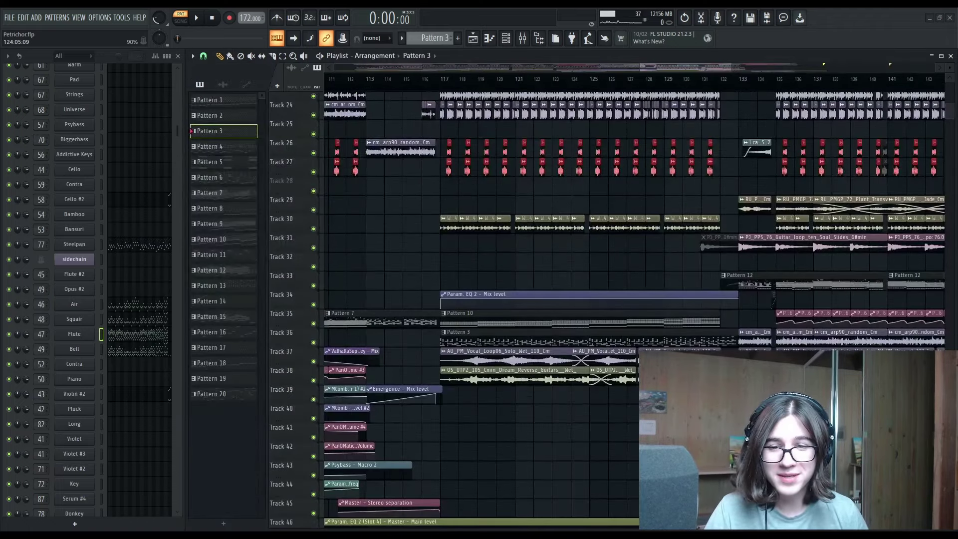
key("space")
left_click(117, 333)
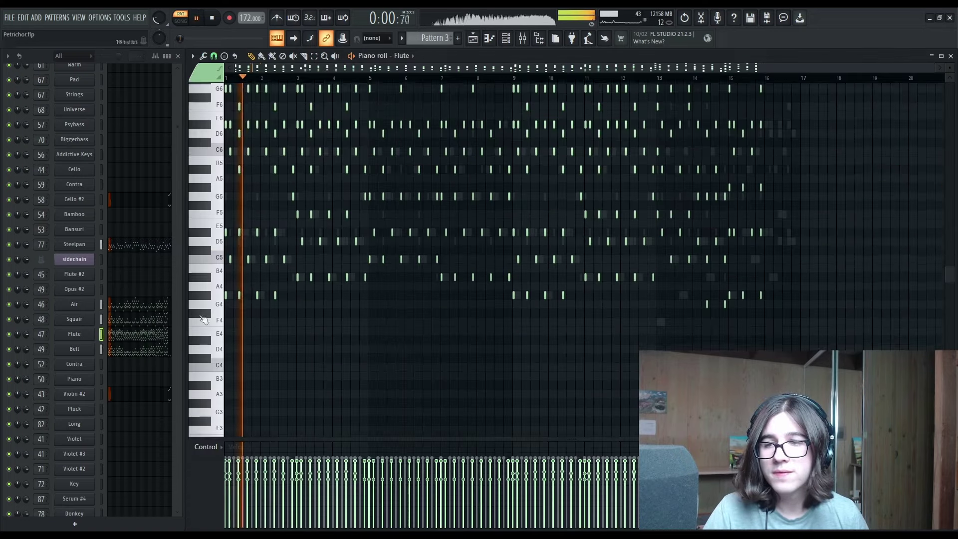
scroll(441, 270, "up", 4)
scroll(409, 320, "down", 2)
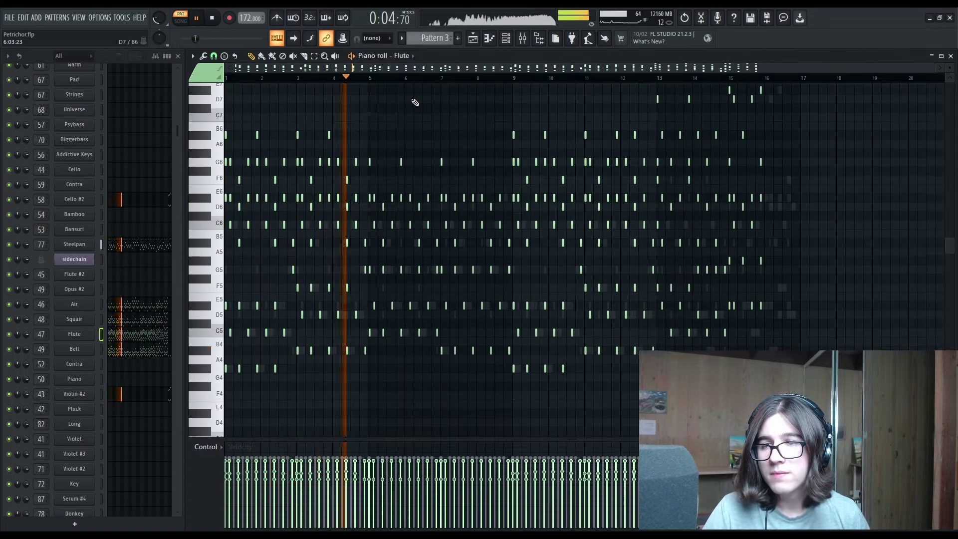
key("F5")
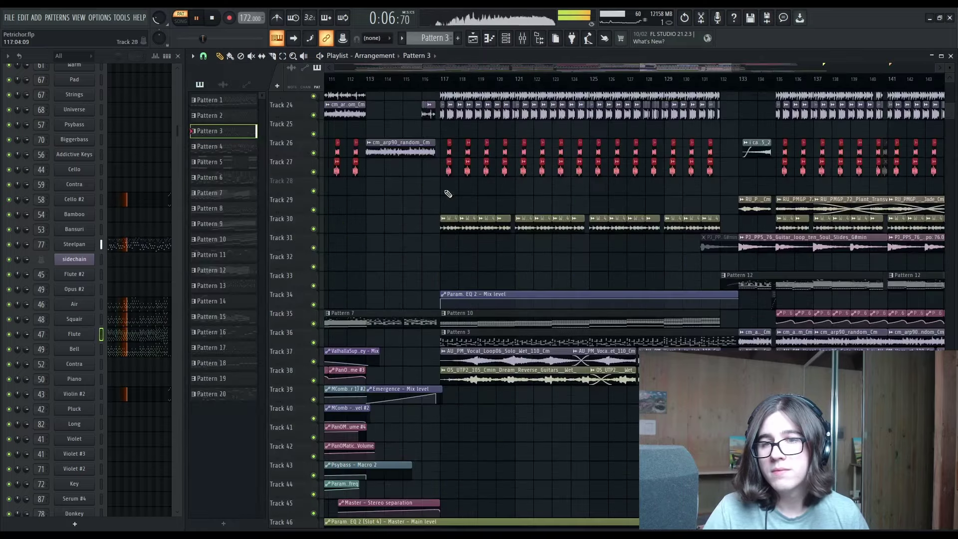
Select the Pattern 10 clip on Track 35 in the playlist, review its channels, and show the mixer
scroll(428, 300, "down", 2)
scroll(449, 300, "up", 3)
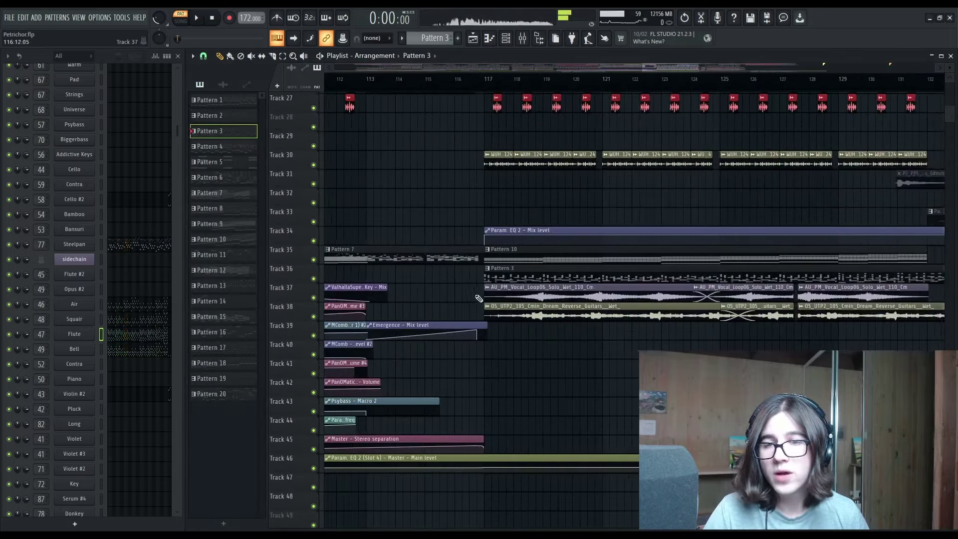
left_click(508, 256)
scroll(146, 347, "down", 7)
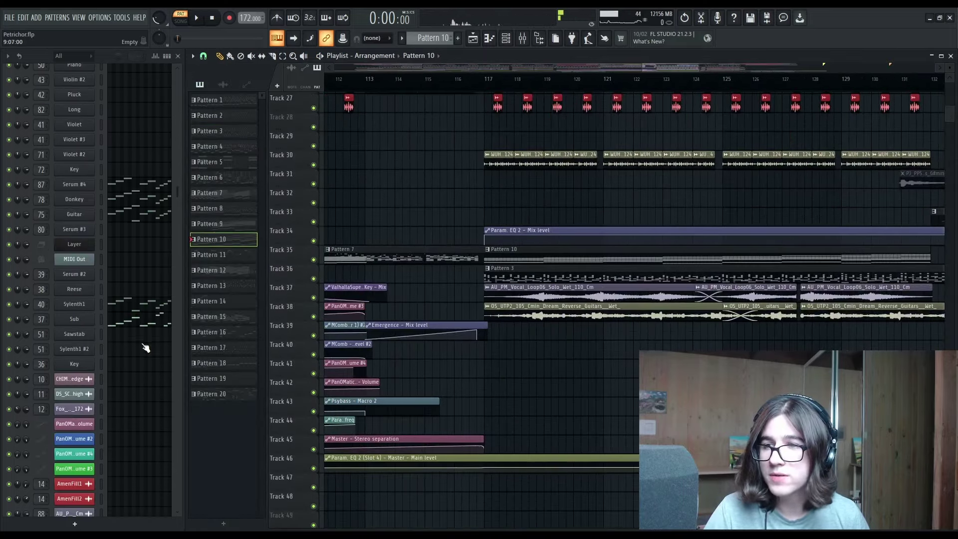
scroll(534, 375, "down", 6)
left_click(523, 38)
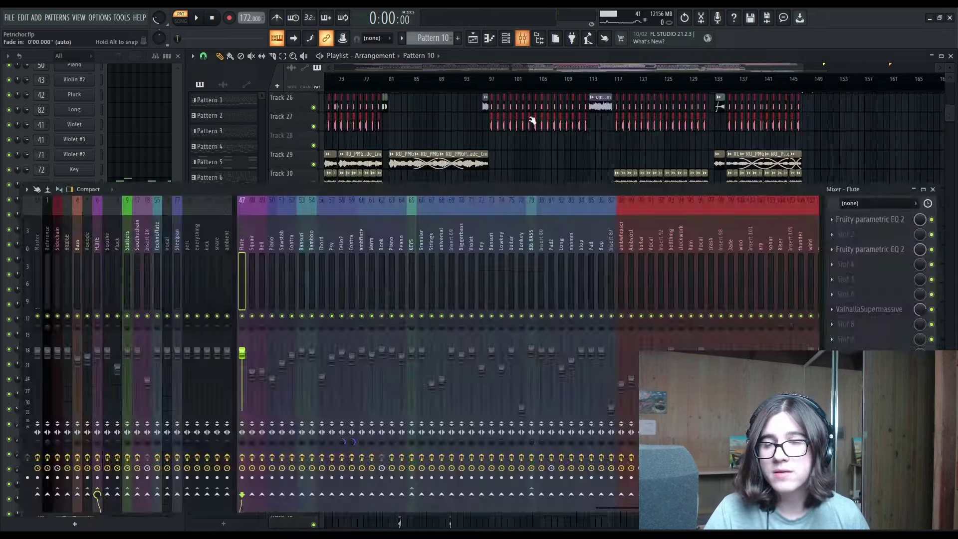
Select Pattern 1, play it, and display the Layer channel's notes in the piano roll
left_click(561, 259)
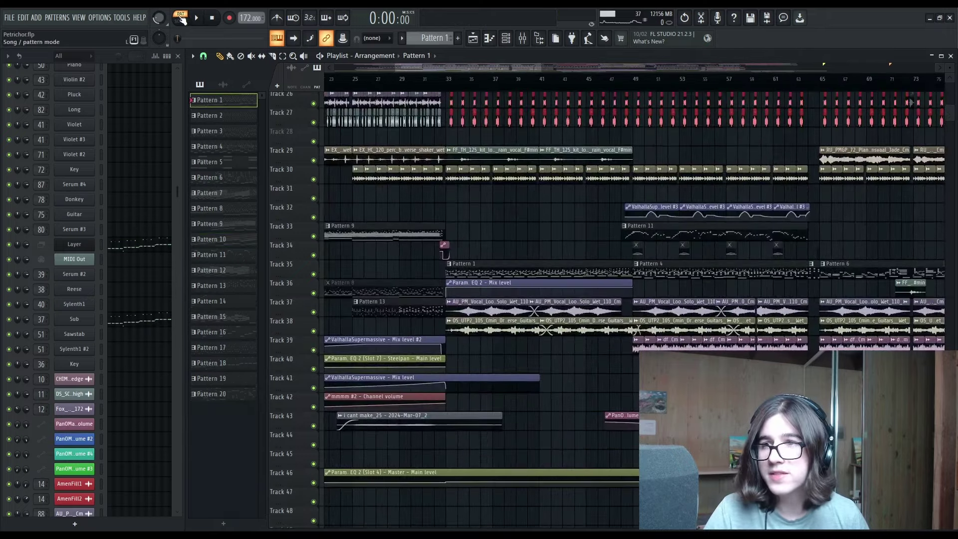
key("space")
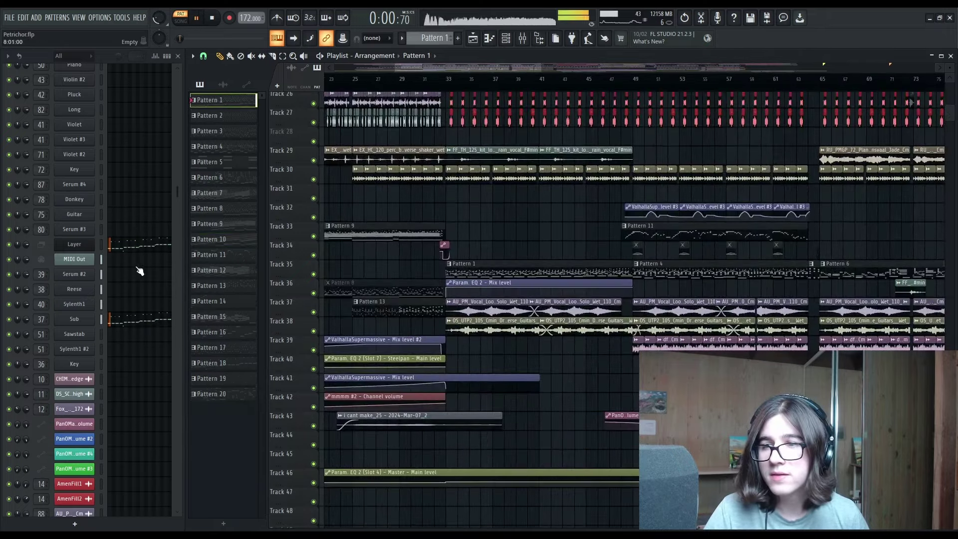
left_click(117, 248)
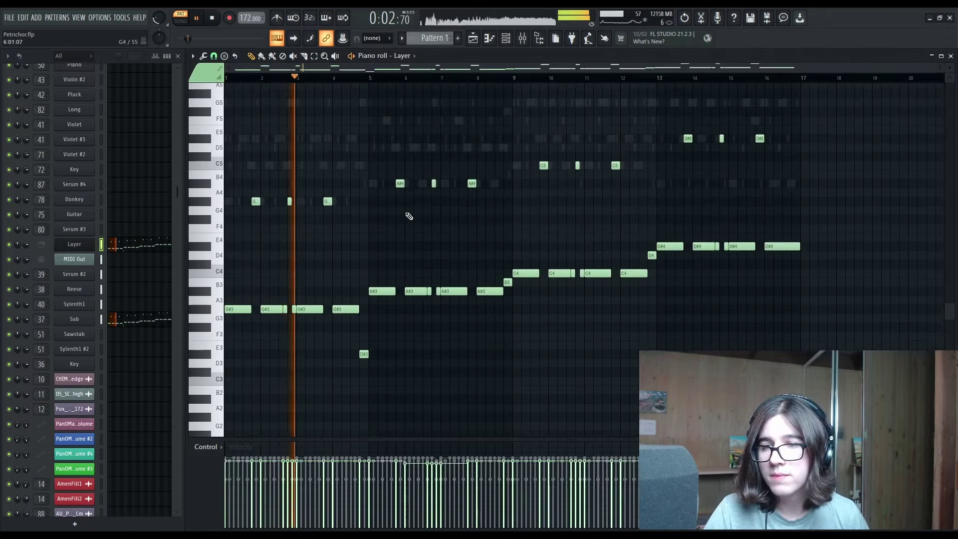
key("Escape")
Show the instrument windows of the Serum #2 and Reese bass channels and close them again
left_click(77, 279)
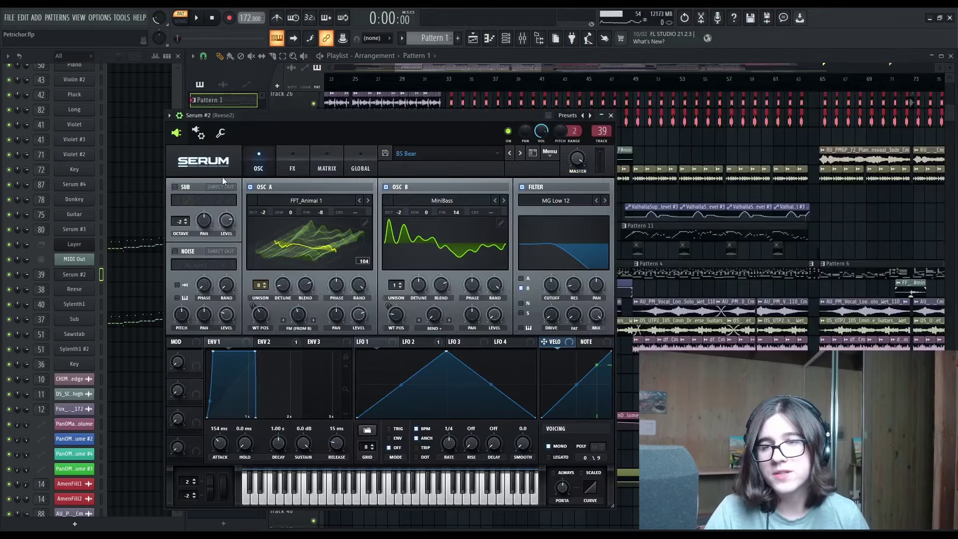
key("Escape")
left_click(76, 289)
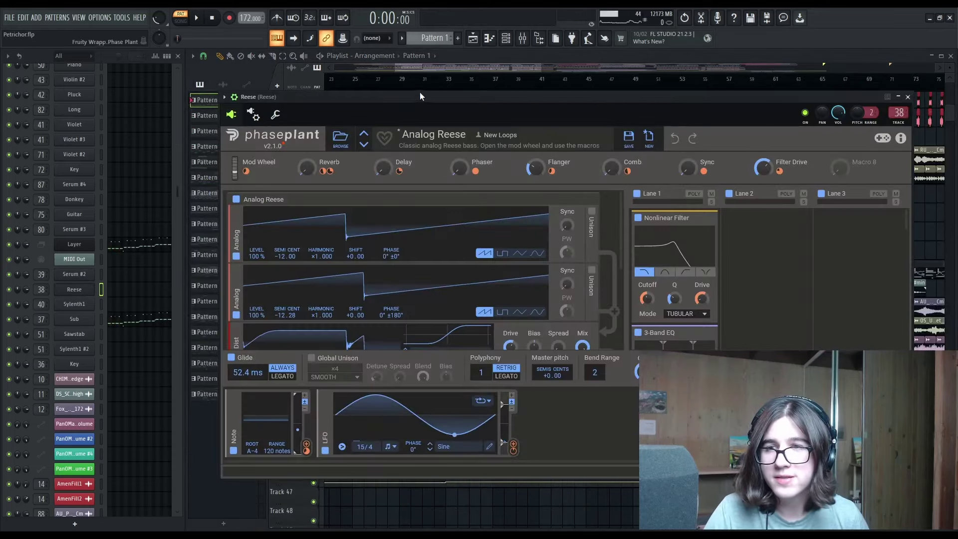
mouse_move(420, 95)
left_mouse_down()
mouse_move(438, 111)
mouse_move(429, 101)
left_mouse_up()
key("Escape")
left_click(85, 276)
key("Escape")
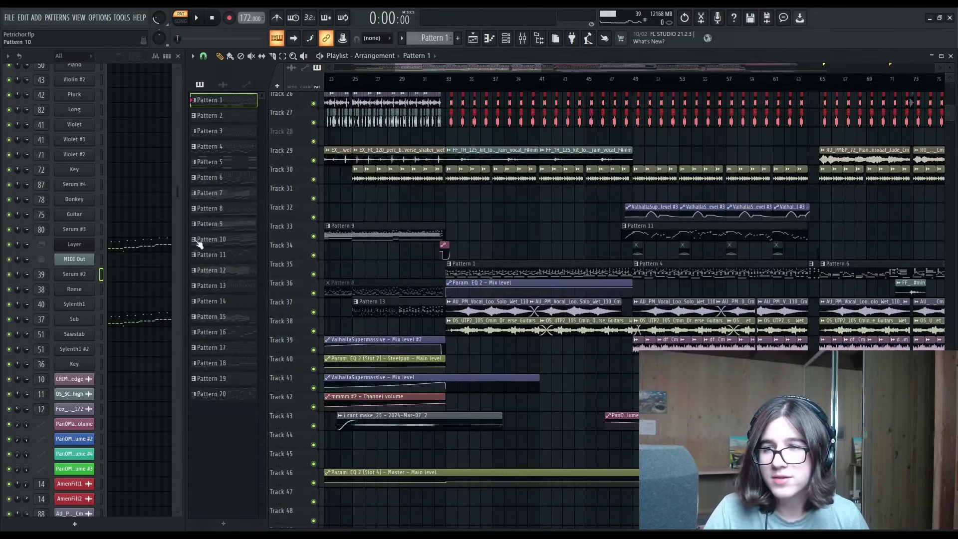
Show the Sylenth1 channel's Part A settings and check the CamelCrusher effect on its Warm mixer insert
left_click(73, 304)
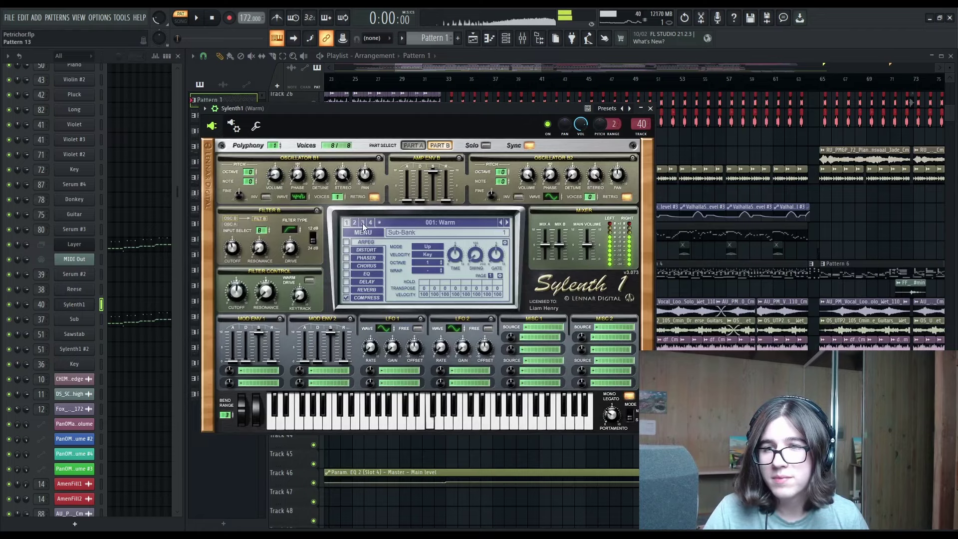
left_click(416, 145)
key("Escape")
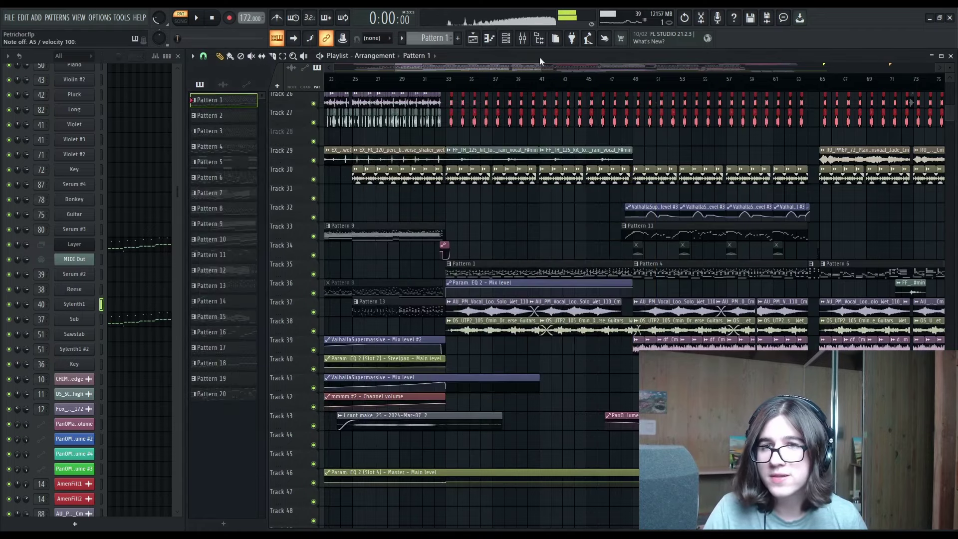
left_click(524, 41)
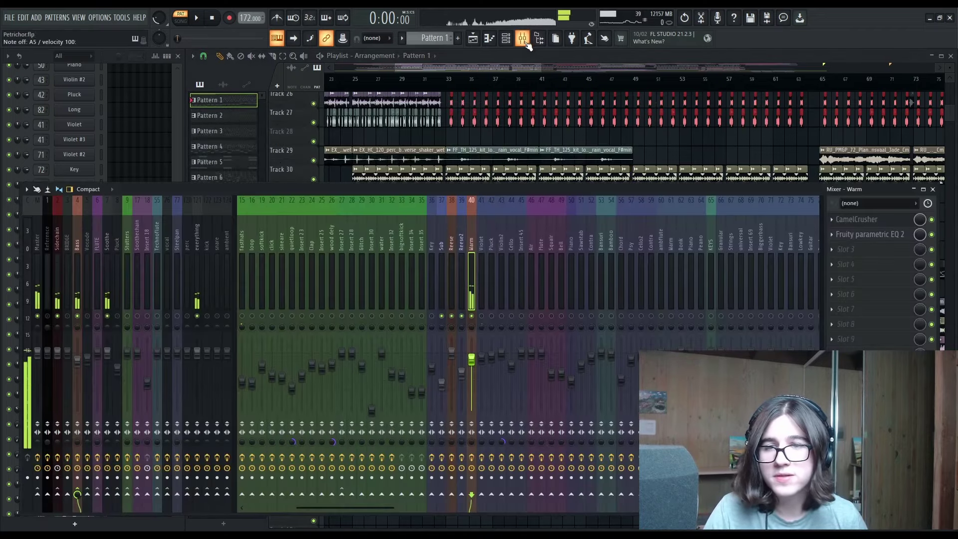
left_click(876, 221)
key("Escape")
key("Escape")
Select the Pattern 10 clip on Track 35, check the Guitar mixer insert, and play the Guitar notes in the piano roll
left_click_drag(768, 256, 452, 275)
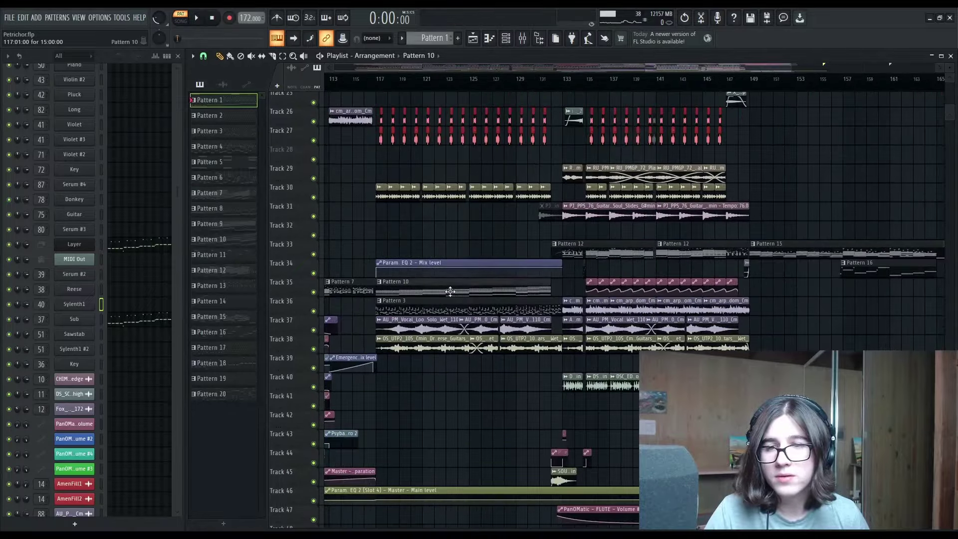
left_click(451, 292)
left_click(517, 39)
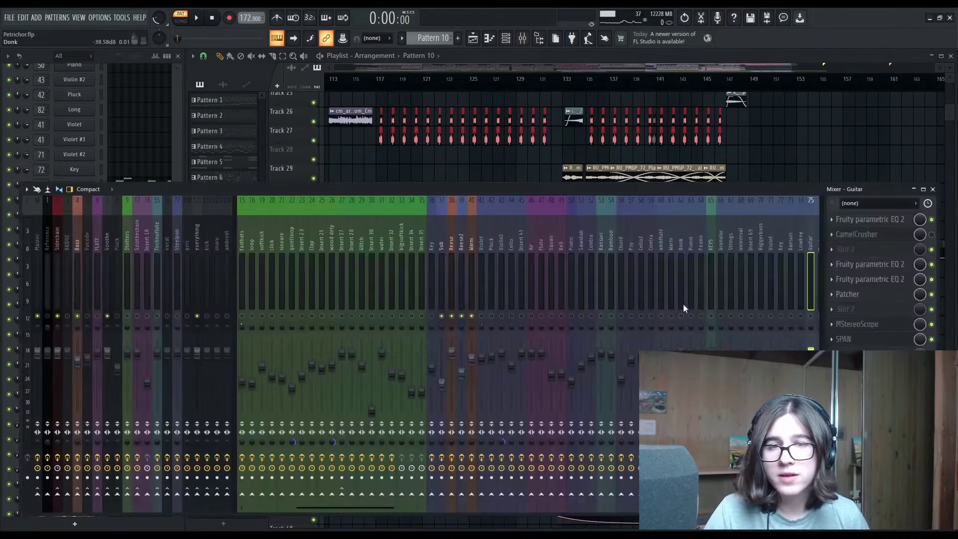
key("Escape")
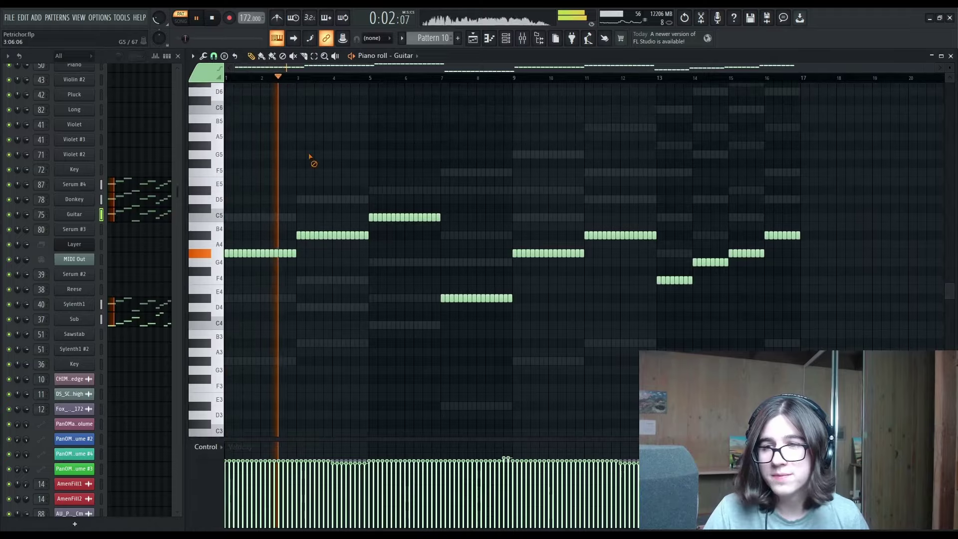
key("F5")
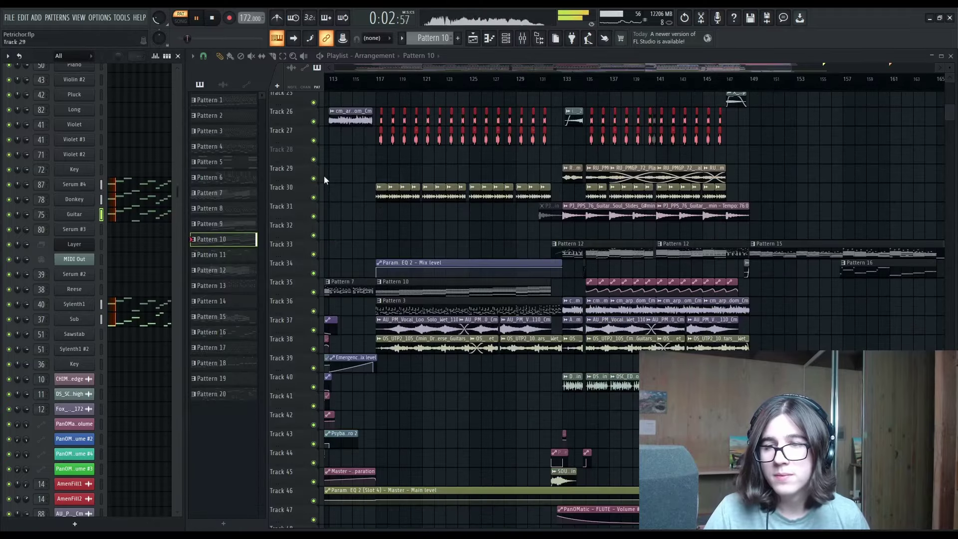
Check the mixer while Pattern 10 plays, adjust the main volume slightly, and stop playback
left_click(523, 38)
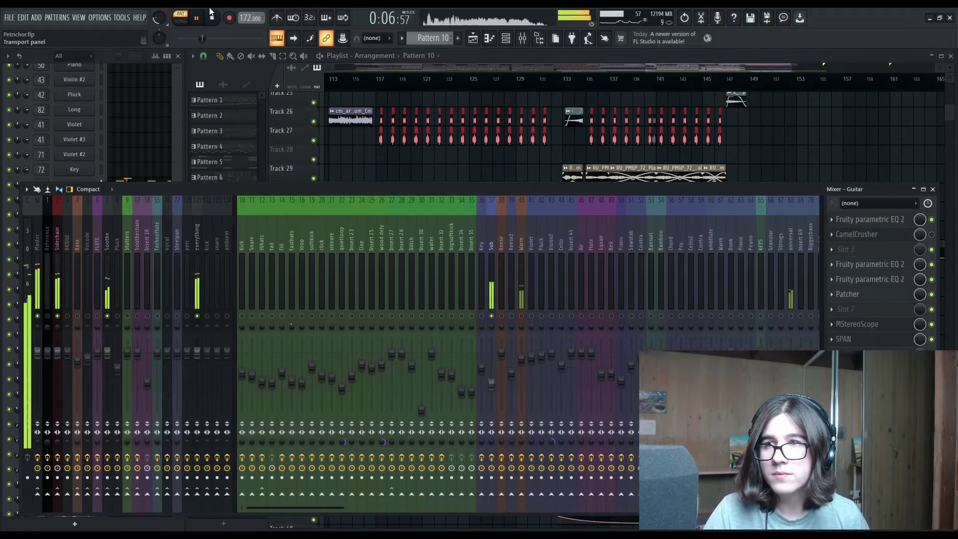
key("F9")
left_click_drag(159, 18, 159, 16)
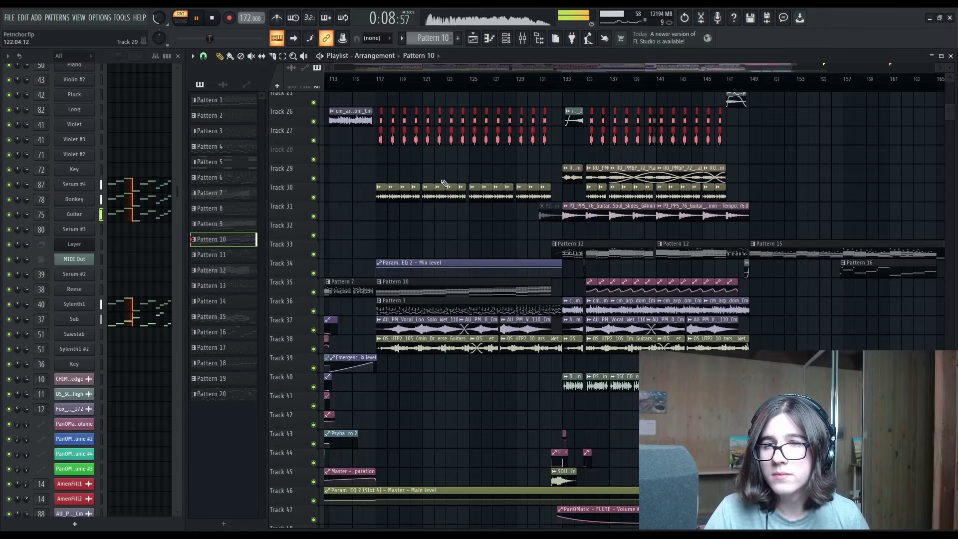
key("F9")
key("F9")
key("space")
Show the Guitar channel's Opus instrument with the Baritone Rhythm KS C0-F#1 patch, and close it
left_click(90, 216)
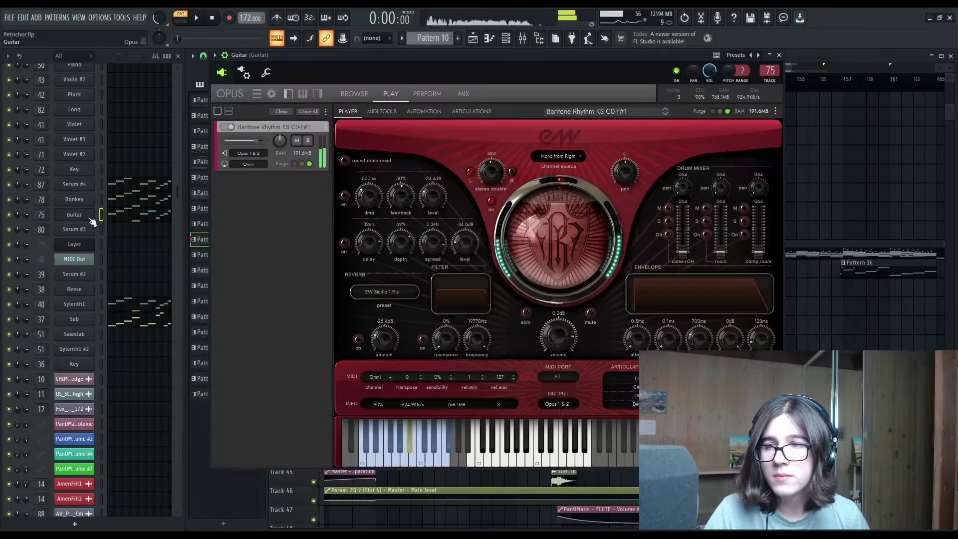
mouse_move(453, 75)
left_mouse_down()
mouse_move(466, 93)
mouse_move(448, 87)
left_mouse_up()
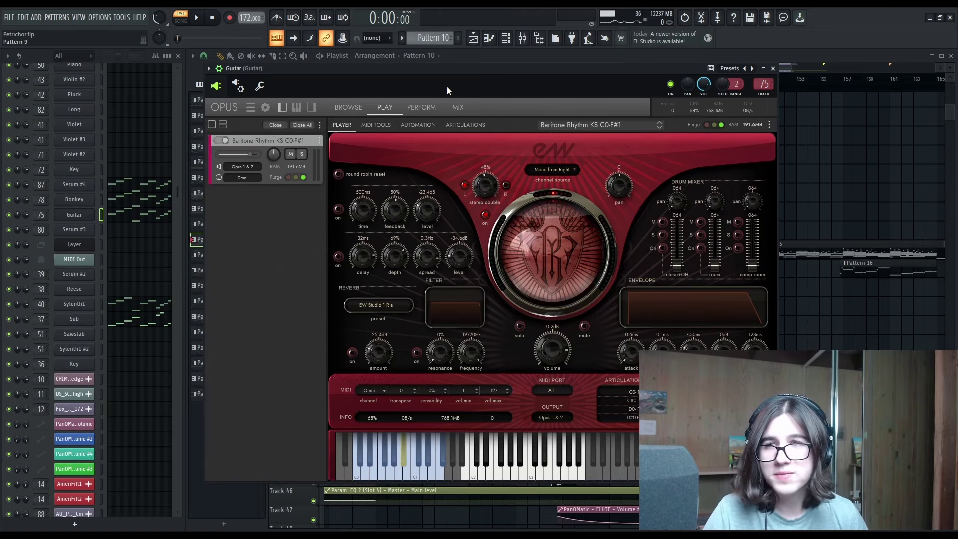
mouse_move(524, 84)
left_mouse_down()
mouse_move(526, 71)
mouse_move(679, 103)
mouse_move(532, 131)
mouse_move(519, 93)
left_mouse_up()
key("Escape")
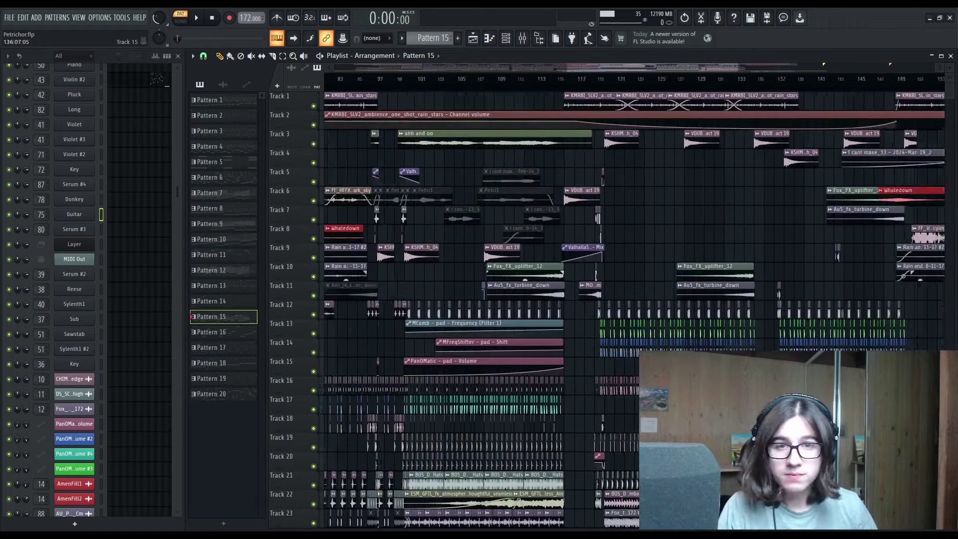
scroll(549, 314, "down", 4)
scroll(501, 294, "left", 5)
scroll(509, 259, "down", 1)
scroll(574, 175, "down", 8)
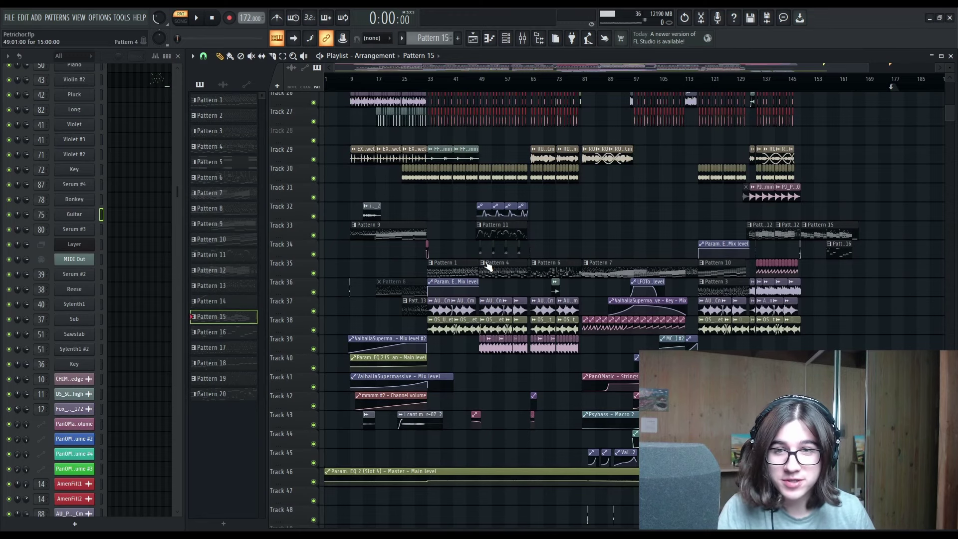
scroll(732, 519, "down", 1)
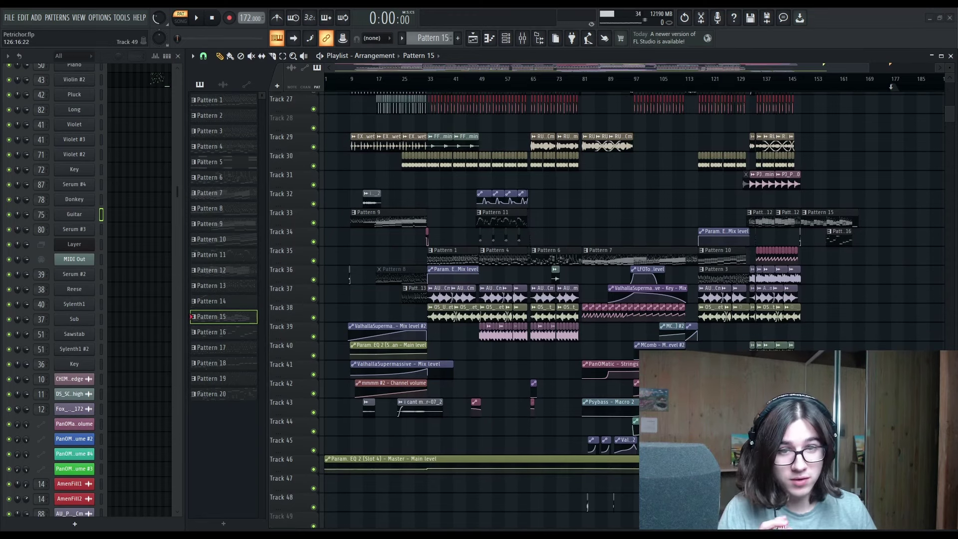